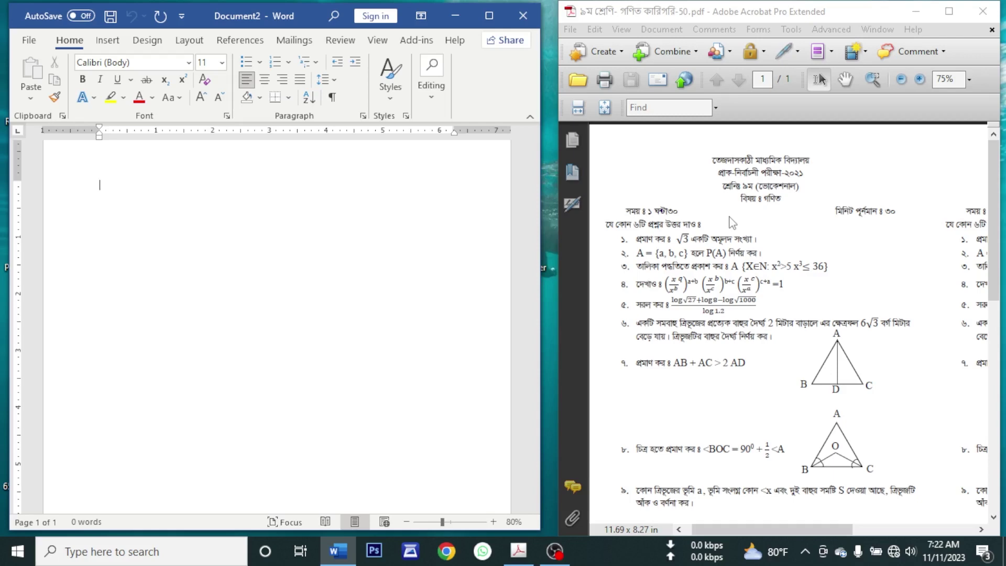
Maximize the exam PDF and select its header class line and questions to review them.
left_click(949, 13)
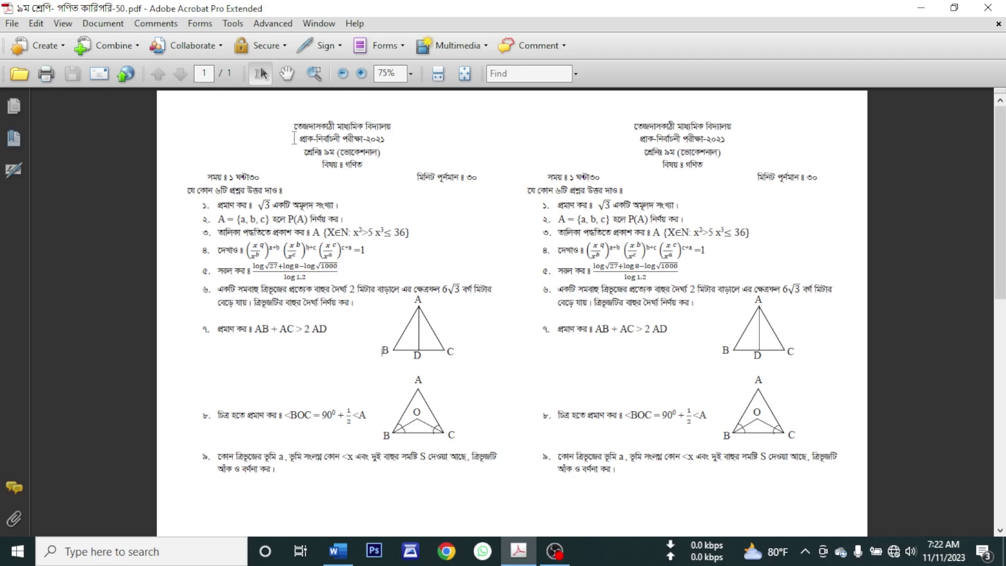
left_click_drag(324, 152, 382, 153)
left_click(375, 173)
left_click_drag(286, 122, 608, 450)
left_click(289, 237)
Review question 4's formula, the triangle's vertex labels and both columns by selecting text.
left_click_drag(249, 250, 359, 254)
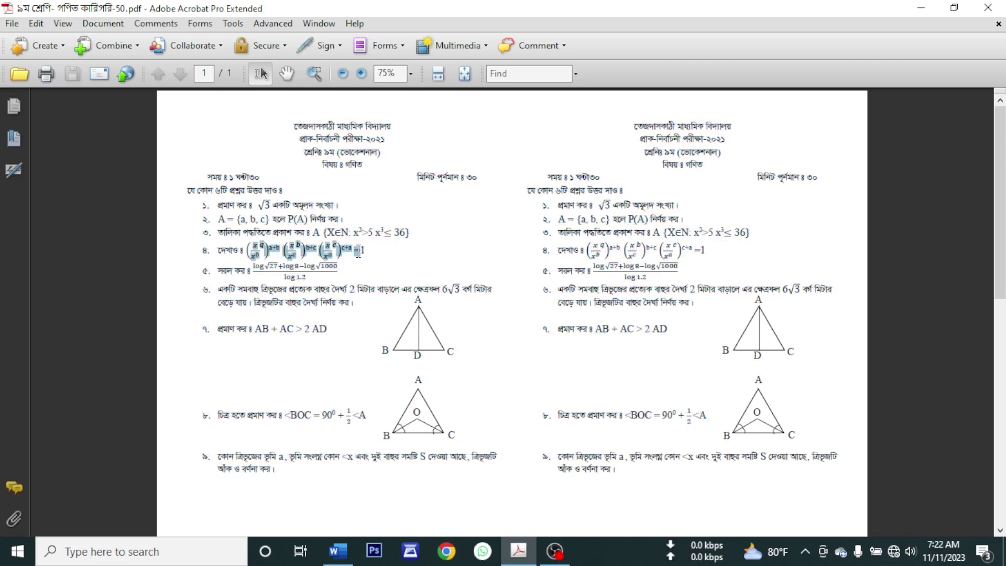
left_click_drag(401, 308, 426, 362)
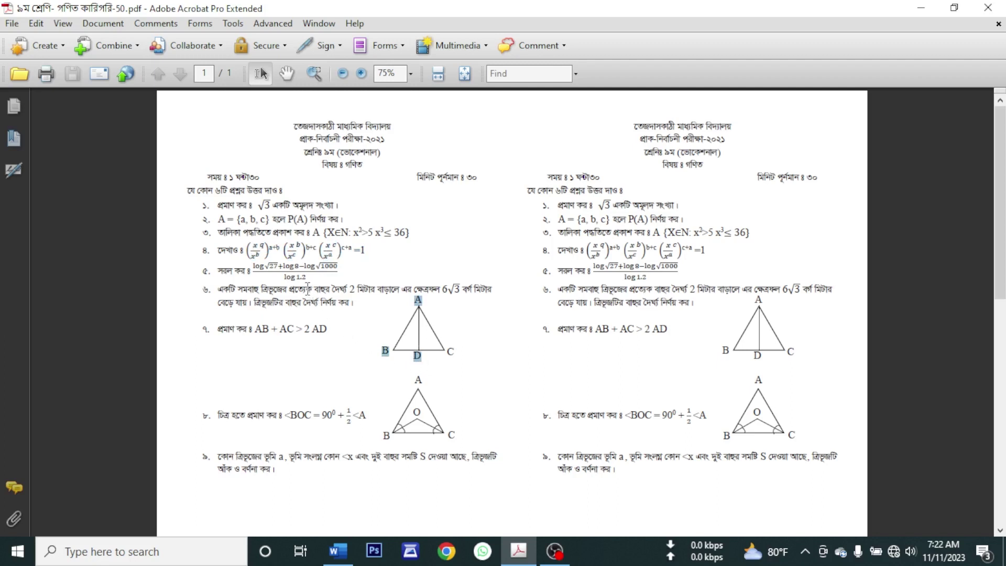
left_click_drag(294, 126, 416, 464)
left_click(415, 464)
left_click_drag(300, 132, 321, 491)
left_click(322, 493)
left_click_drag(632, 125, 711, 481)
left_click(643, 493)
Maximize Word and create a new blank document.
left_click(338, 551)
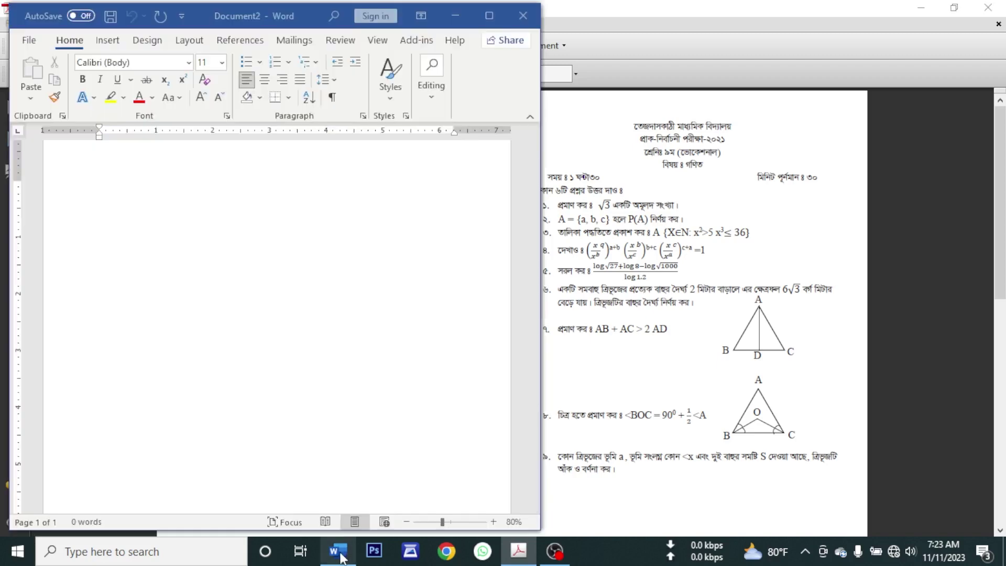
left_click(489, 16)
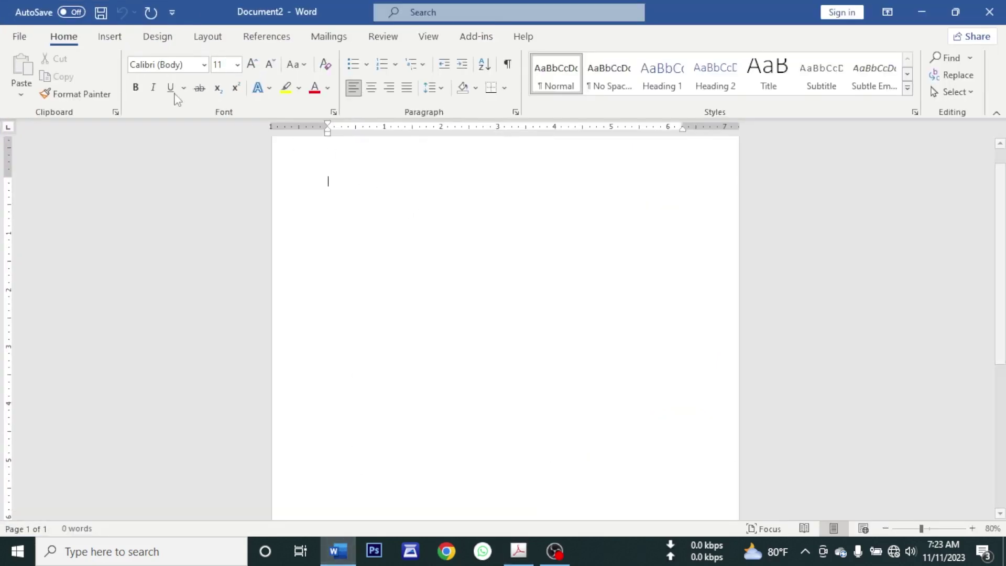
left_click(23, 43)
left_click(39, 115)
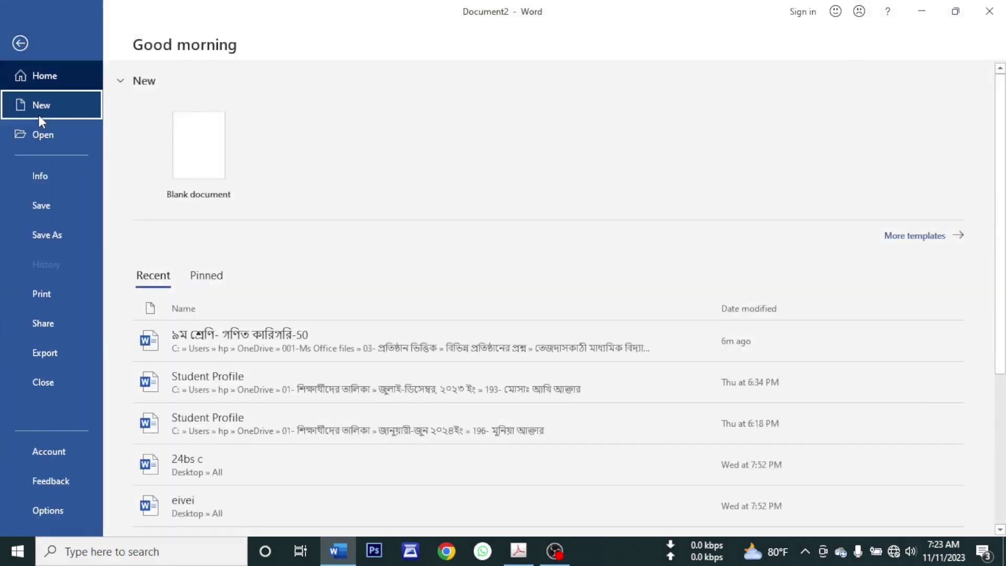
left_click(203, 158)
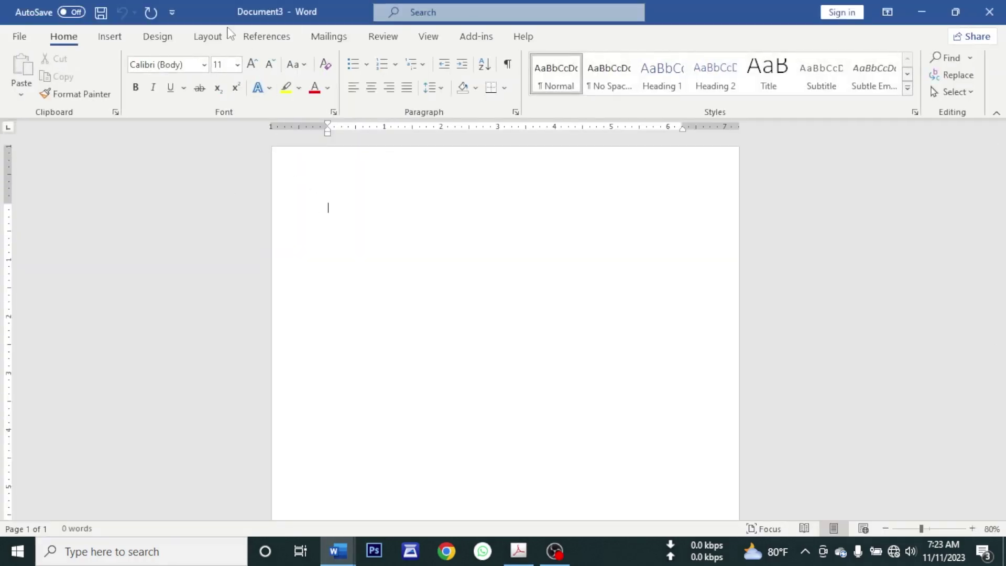
Set the page orientation to landscape.
left_click(210, 39)
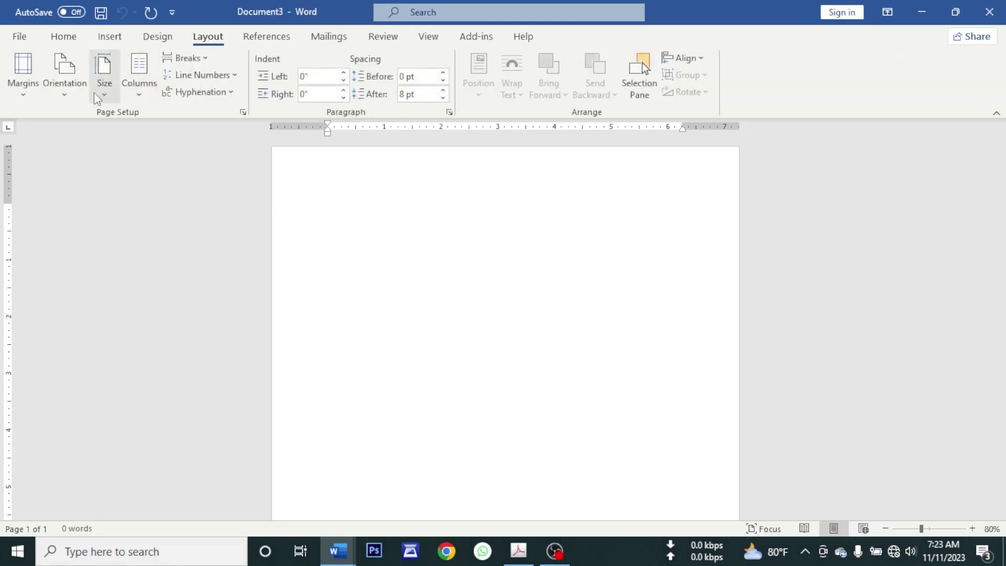
left_click(66, 90)
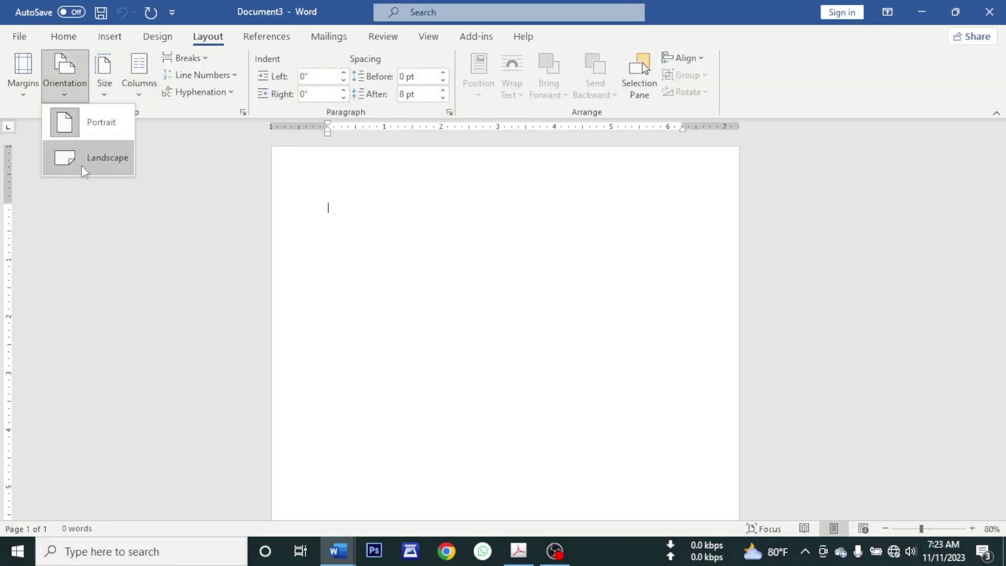
left_click(100, 158)
scroll(292, 204, "up", 1)
scroll(292, 205, "down", 3)
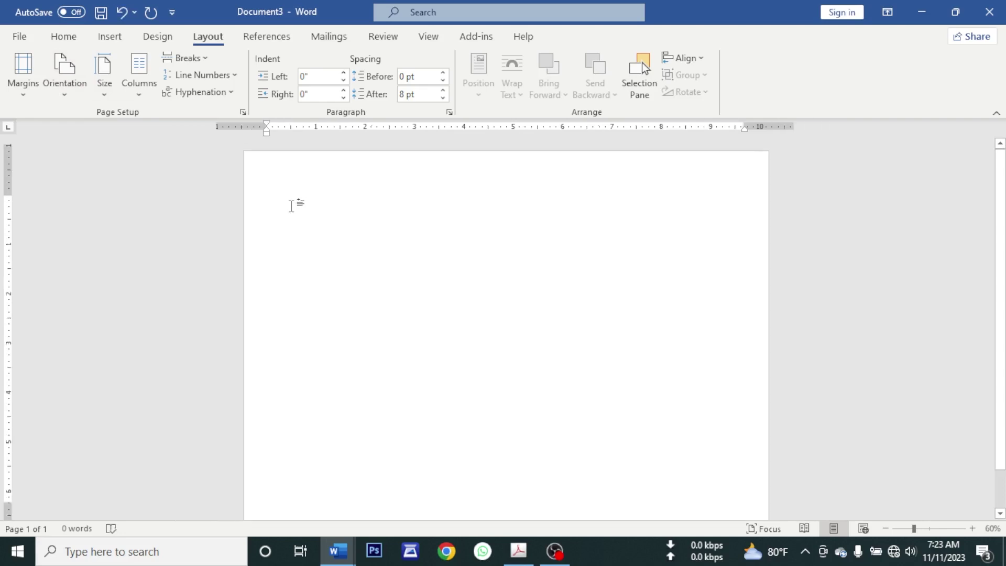
Apply Narrow 0.5-inch margins to the page.
left_click(23, 73)
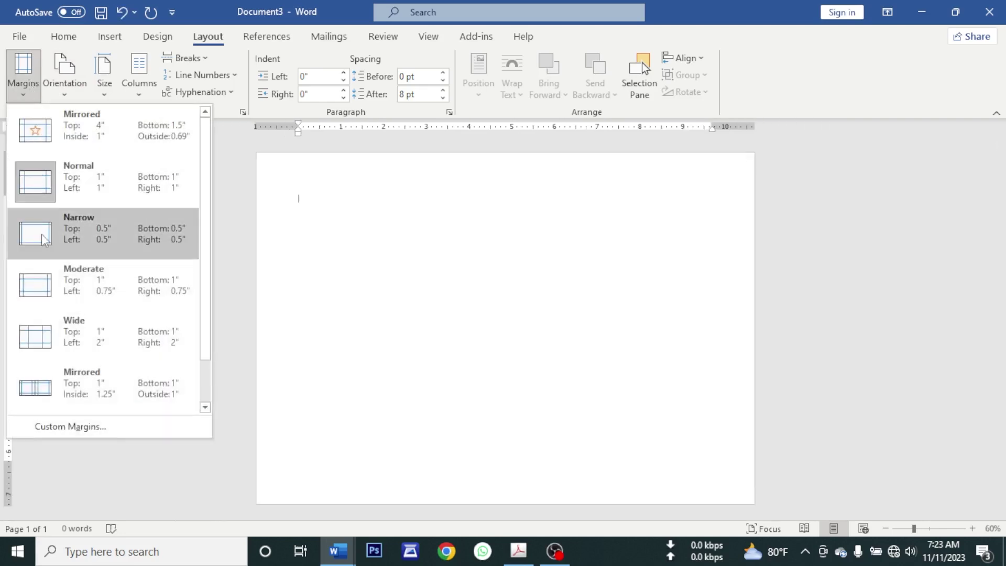
left_click(84, 238)
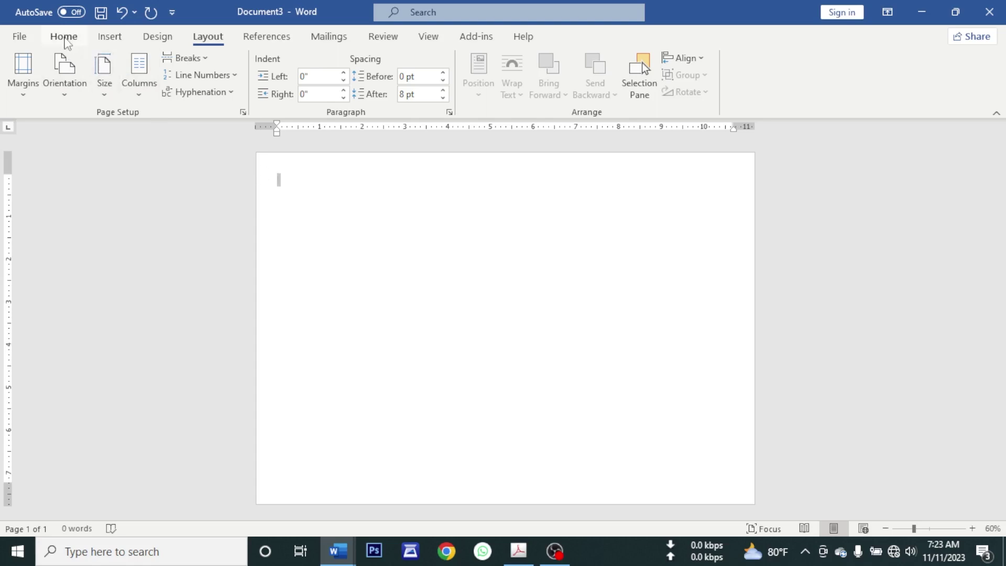
left_click(64, 36)
left_click(952, 92)
left_click(836, 120)
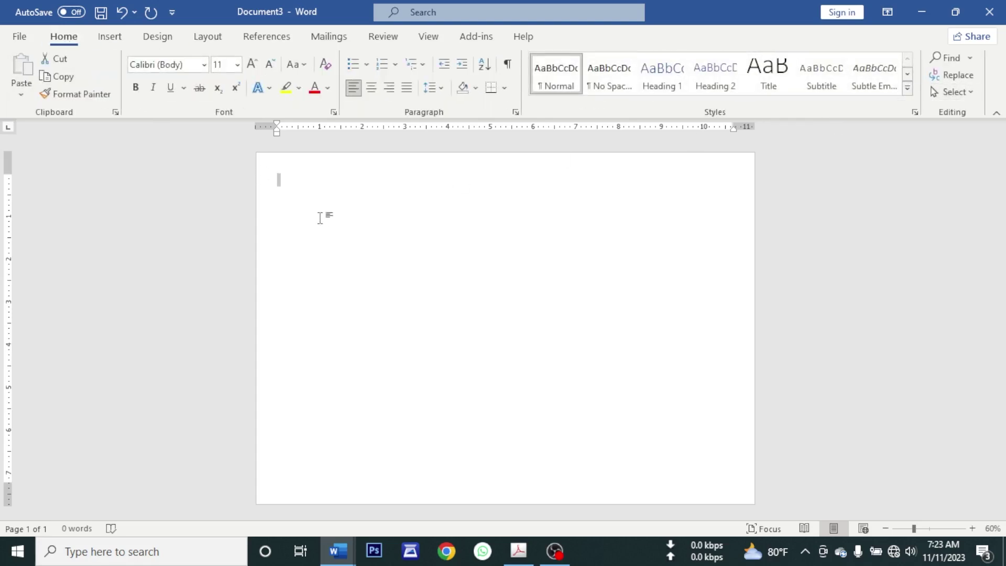
Set the font to SutonnyMJ at size 12.
left_click(203, 66)
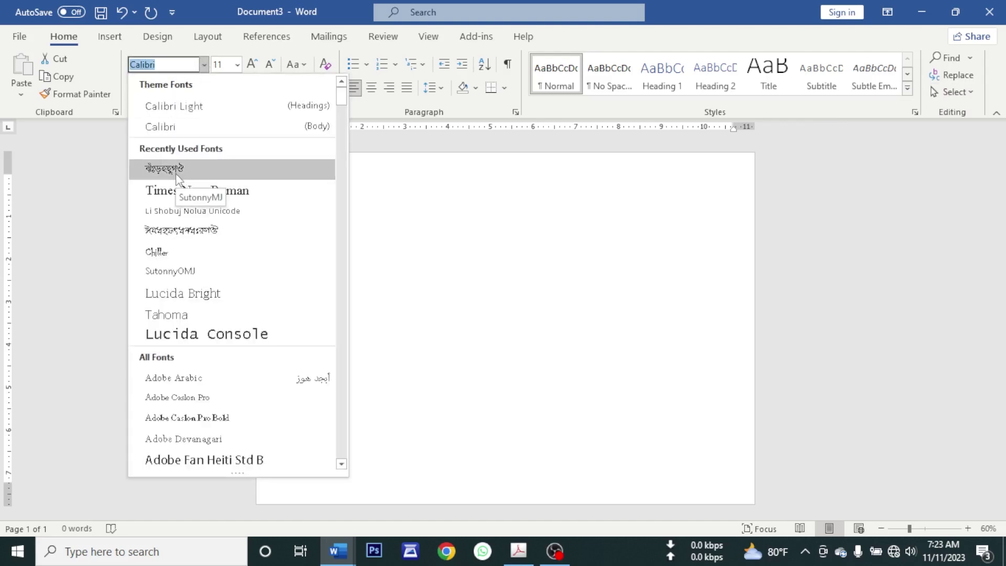
left_click(176, 178)
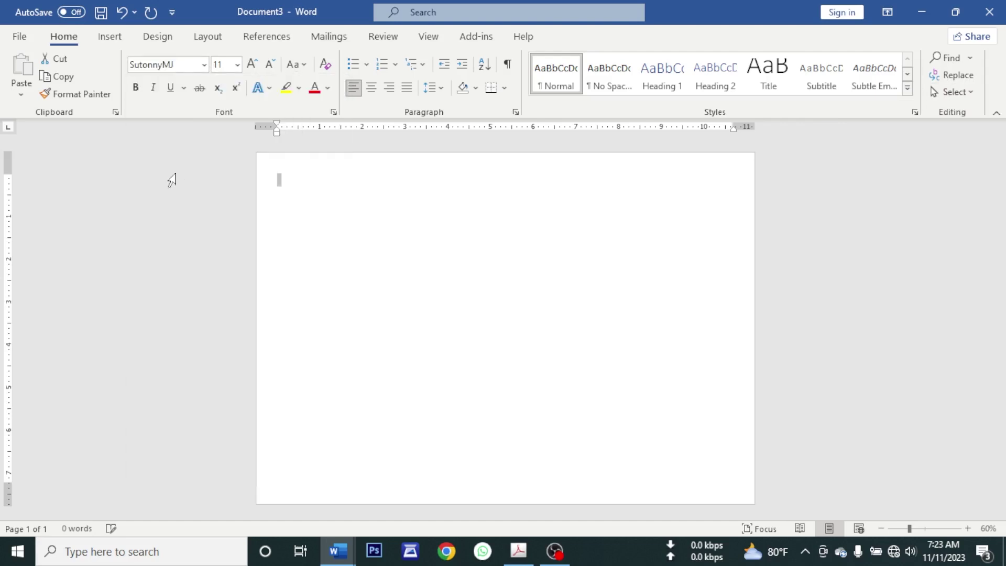
left_click(239, 65)
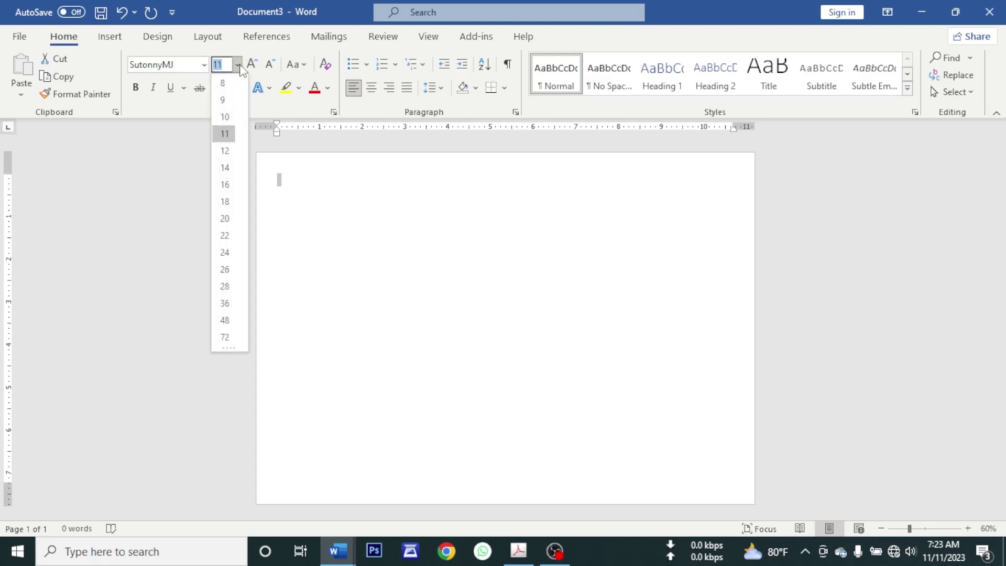
left_click(225, 151)
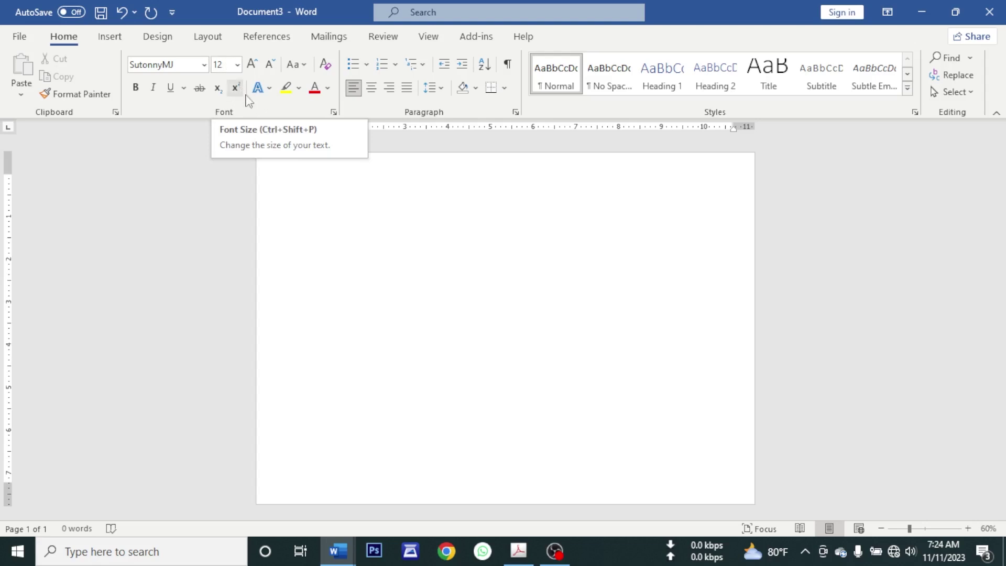
Split the page into two columns, zoom to 93%, and restore down the Word window.
left_click(207, 43)
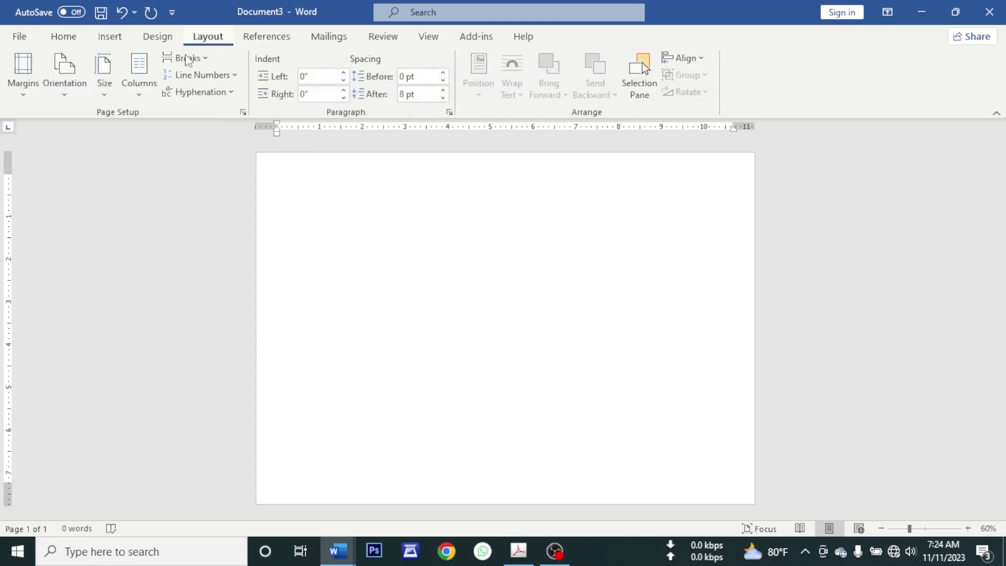
left_click(141, 77)
left_click(153, 165)
scroll(355, 205, "up", 3)
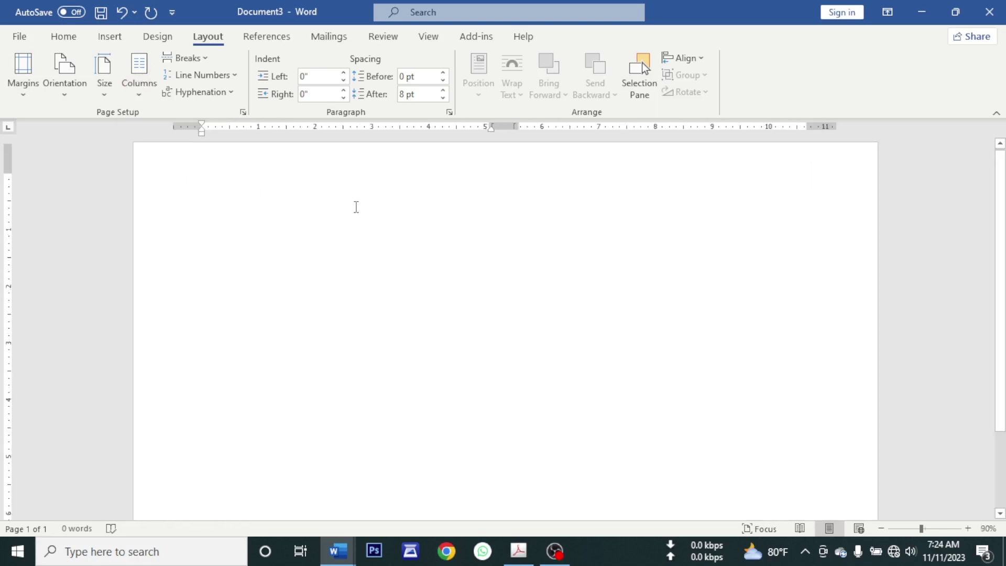
left_click(968, 528)
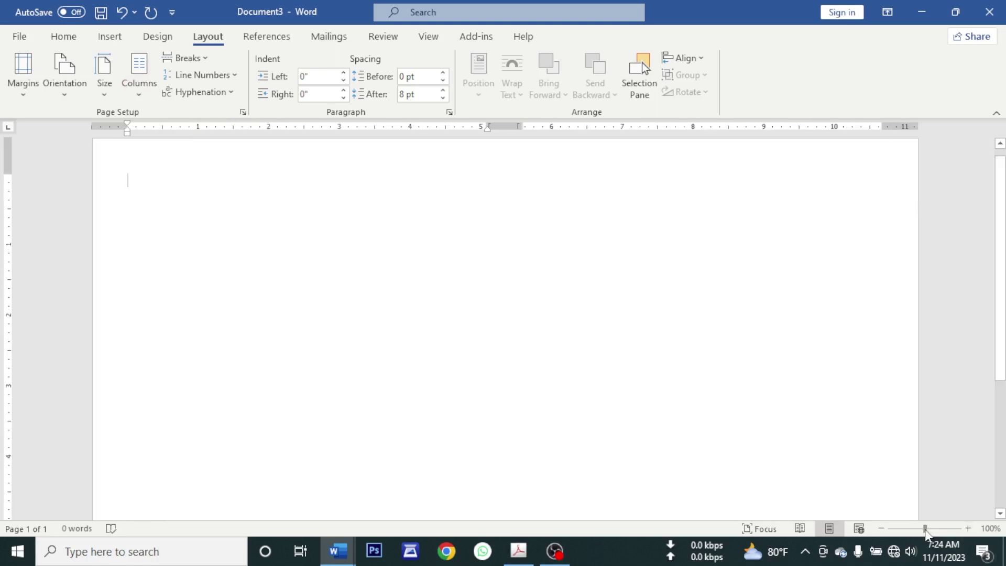
left_click_drag(926, 529, 922, 529)
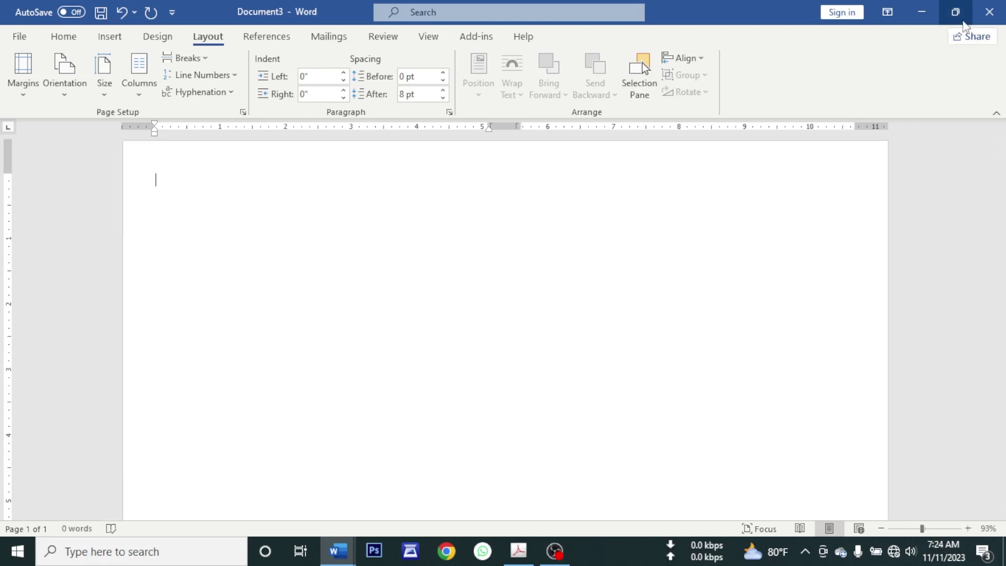
left_click(955, 12)
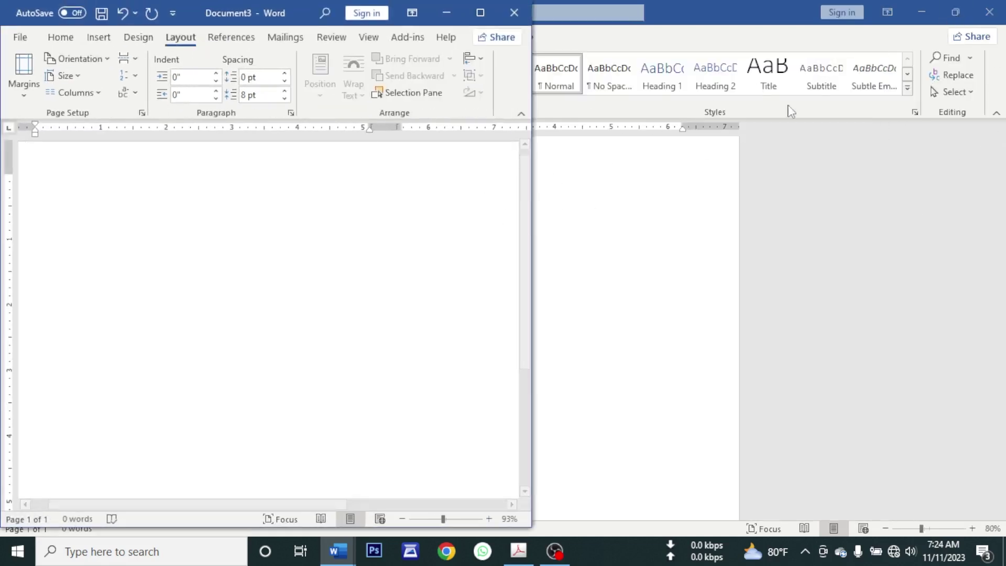
Arrange the exam PDF window beside the Word document.
left_click(917, 14)
left_click(802, 24)
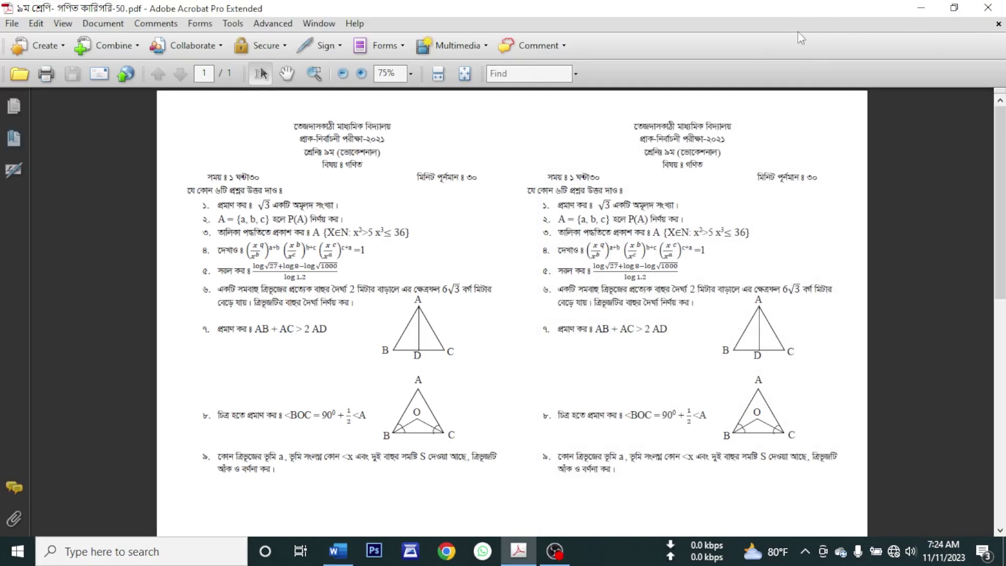
left_click(954, 7)
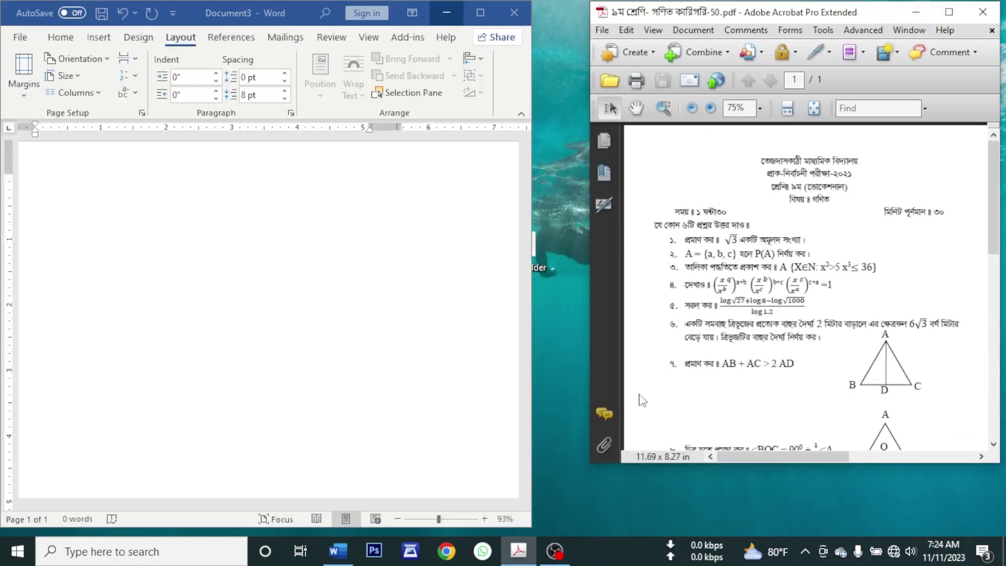
left_click_drag(591, 463, 560, 521)
left_click(127, 191)
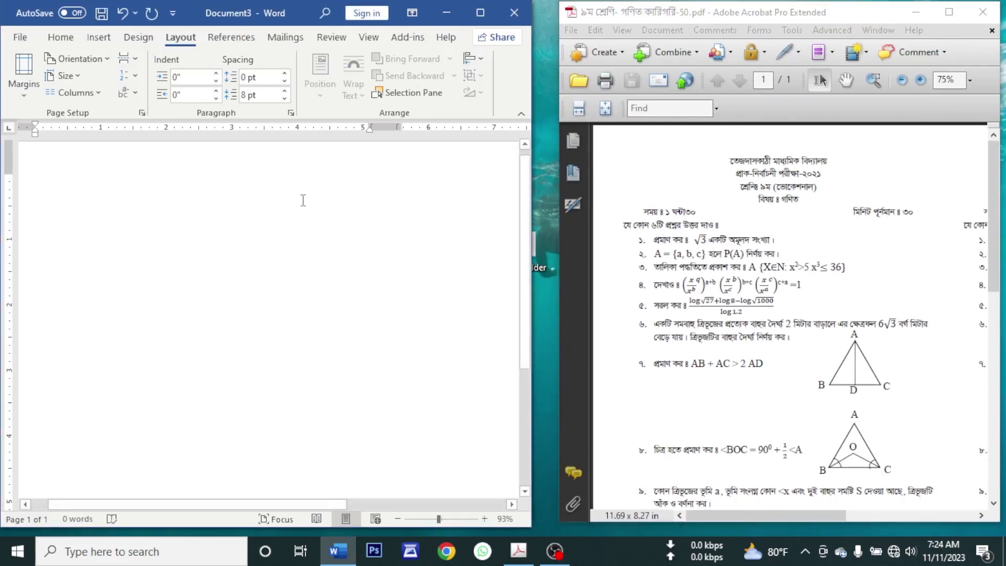
Type the school name 'তেজদাসকাঠী মাধ্যমিক বিদ্যালয়' as the first line.
type("তে")
scroll(303, 200, "up", 5)
type("জদাসকা")
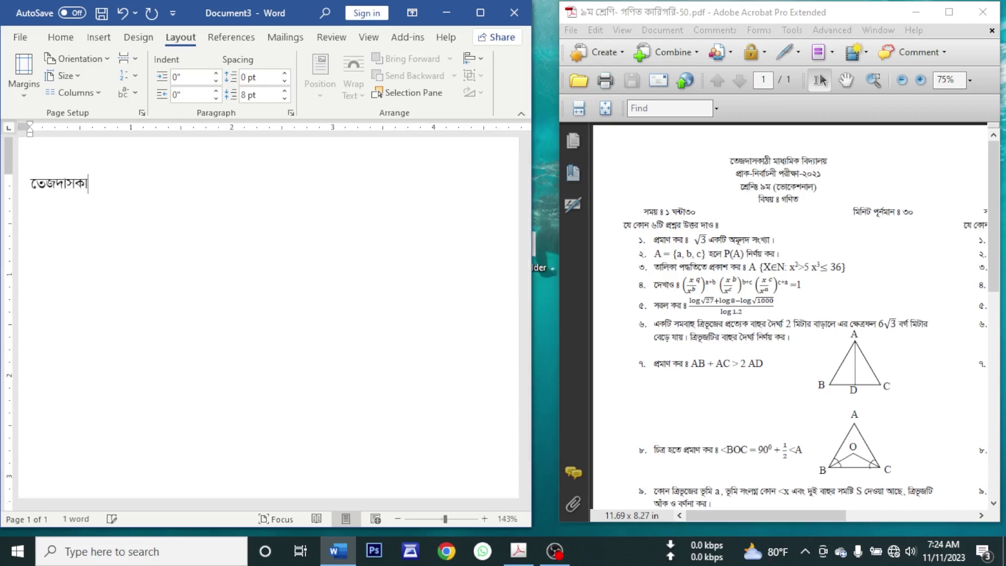
type("ঠী মাধ্য")
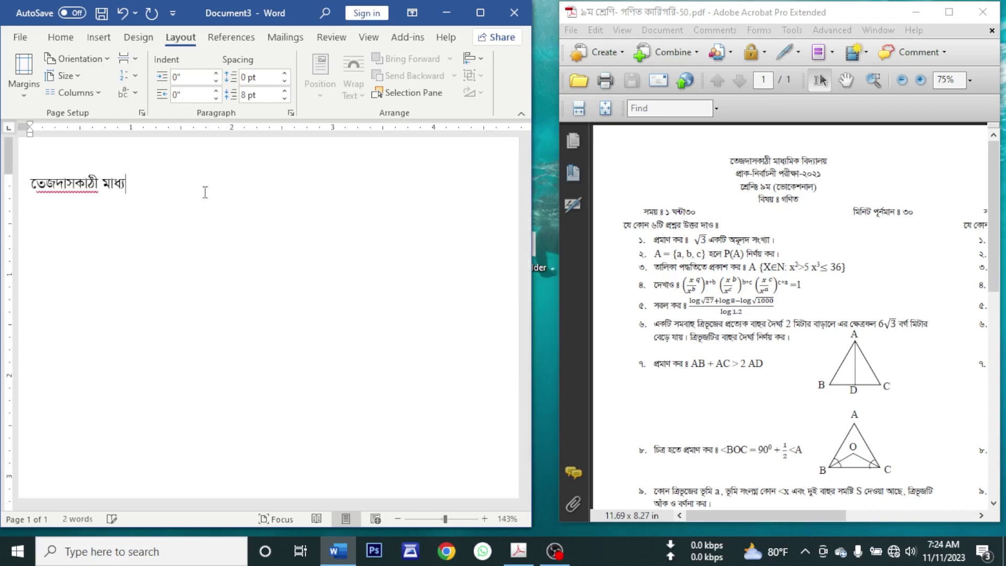
type("মিক িবদ")
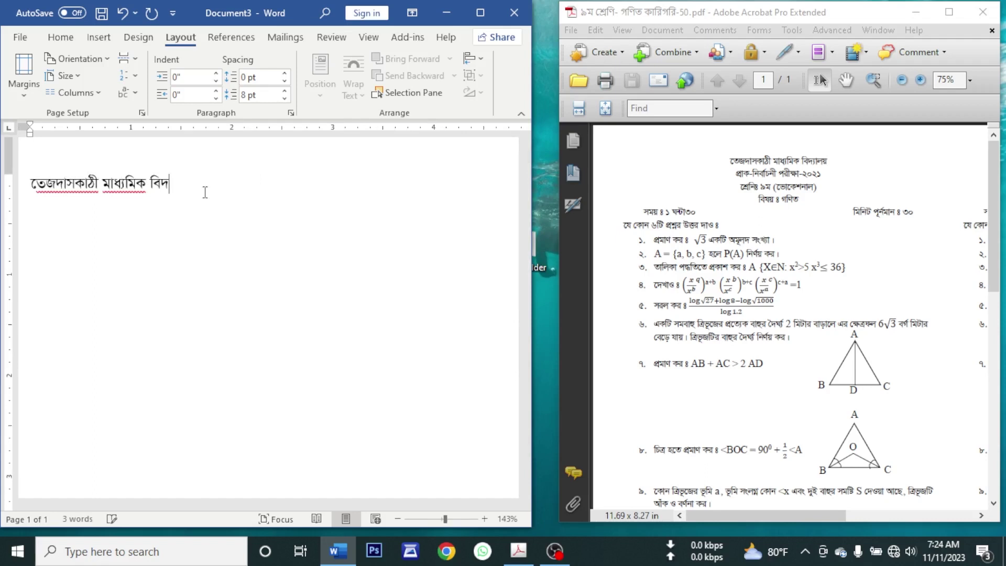
type("্যালয়")
key("Return")
Add lines 'প্রাক-নির্বাচনী পরীক্ষা- ২০২৩ ইং', 'শ্রেণি- নবম (ভোকেশনাল)' and 'বিষয় ঃ গণিত'.
type("প্রাক-ি")
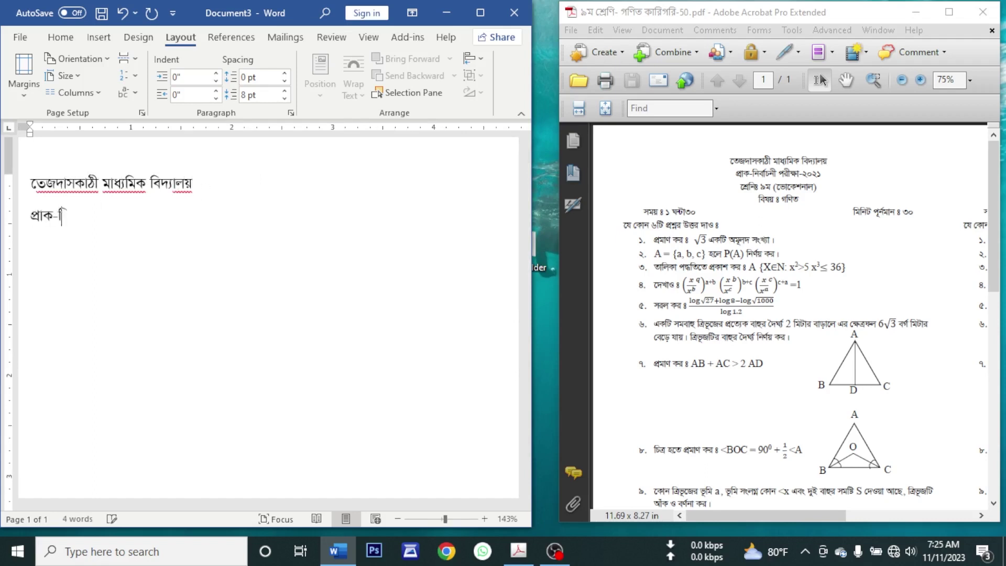
type("নর্বাচনী ")
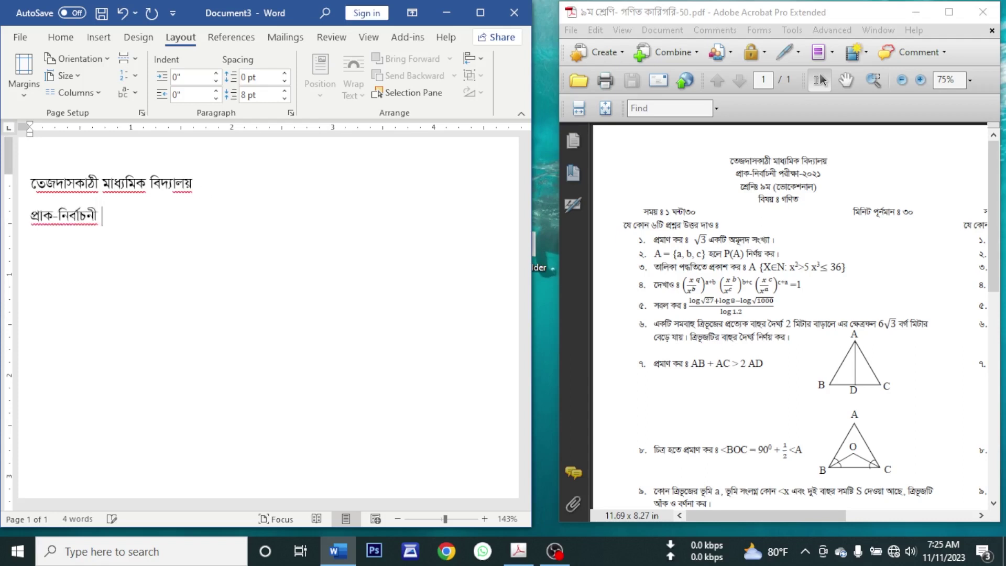
type("পরীক্ষা- ২০২৩")
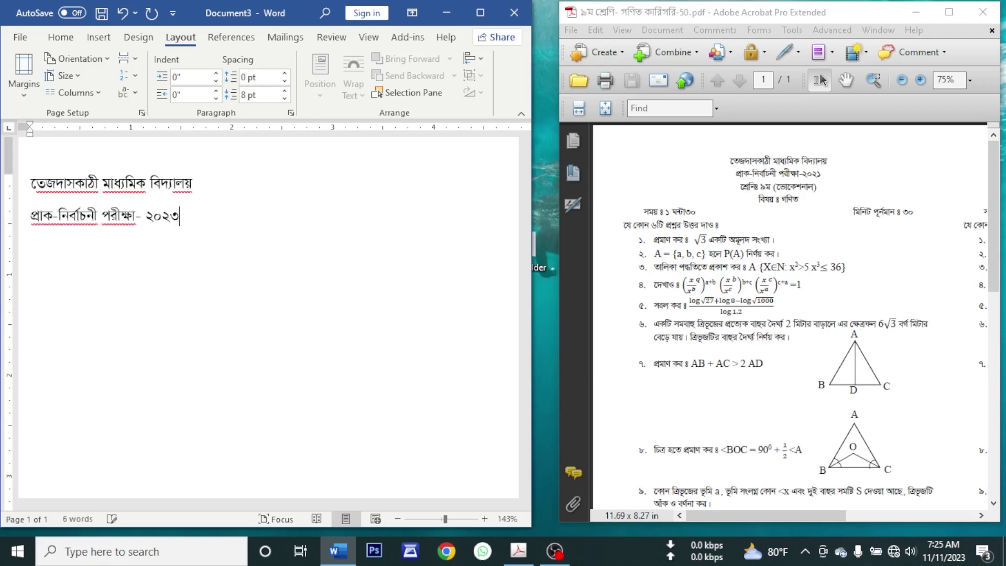
type(" ইং")
key("Return")
type("শ্রেণি- নবম")
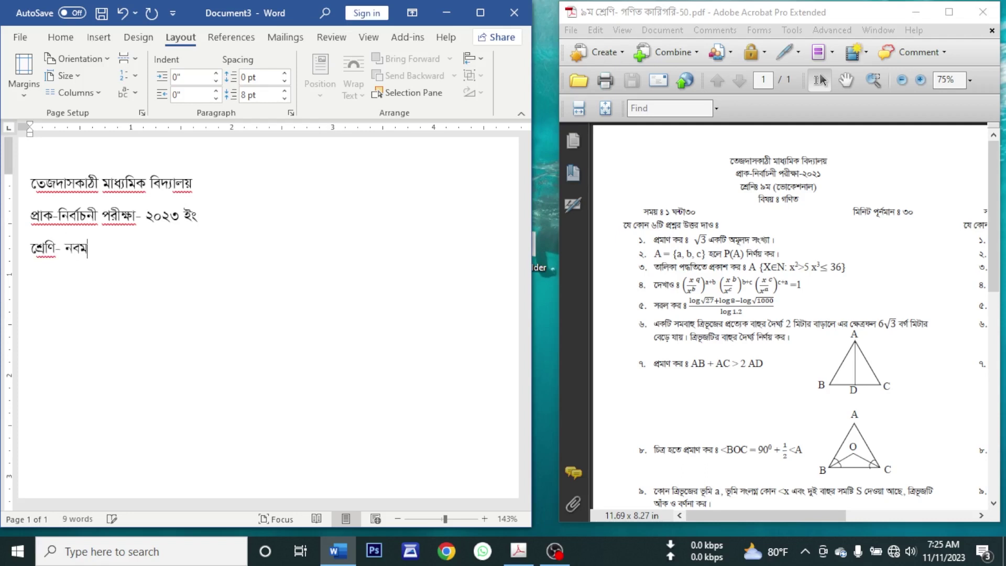
type("  (ভোকে")
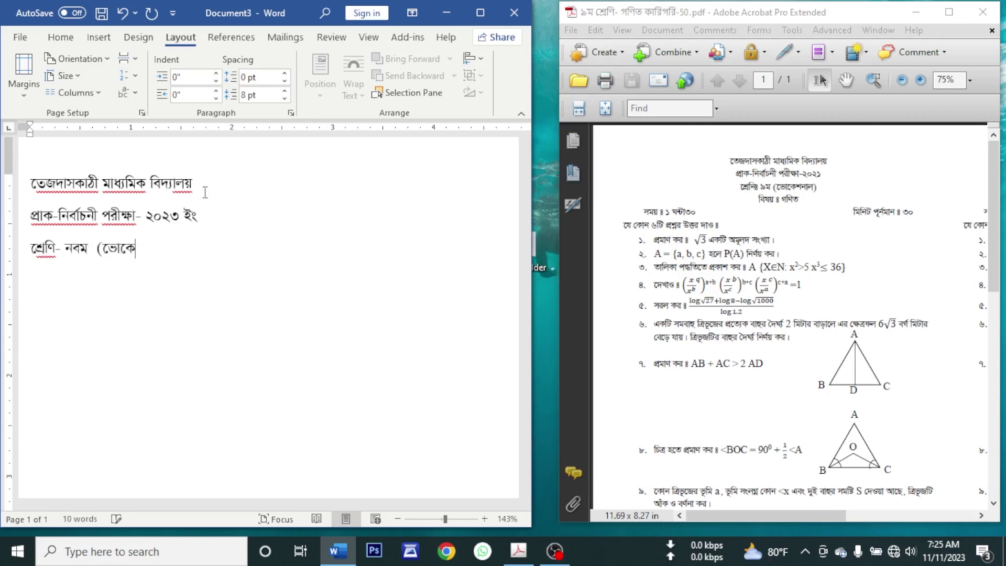
type("শনাল)")
key("Return")
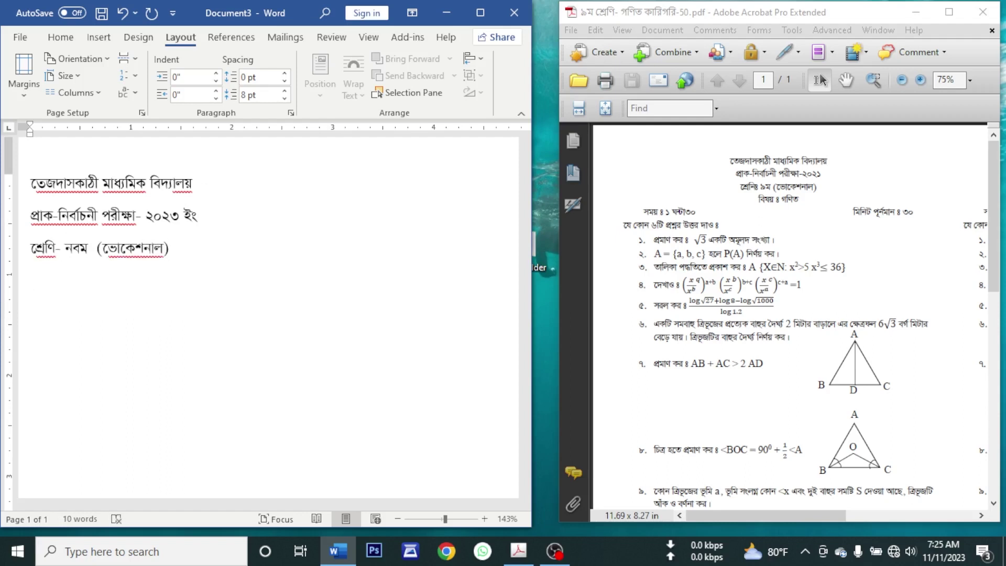
type("বিষয় ঃ গণিত")
Add 'সময় ১ ঘন্টা ৩০ মিনিট' with tabbed 'পূর্ণমান- ৩০', then 'যে কোন ৬টি প্রশ্নের উত্তর দাও ঃ'.
key("Return")
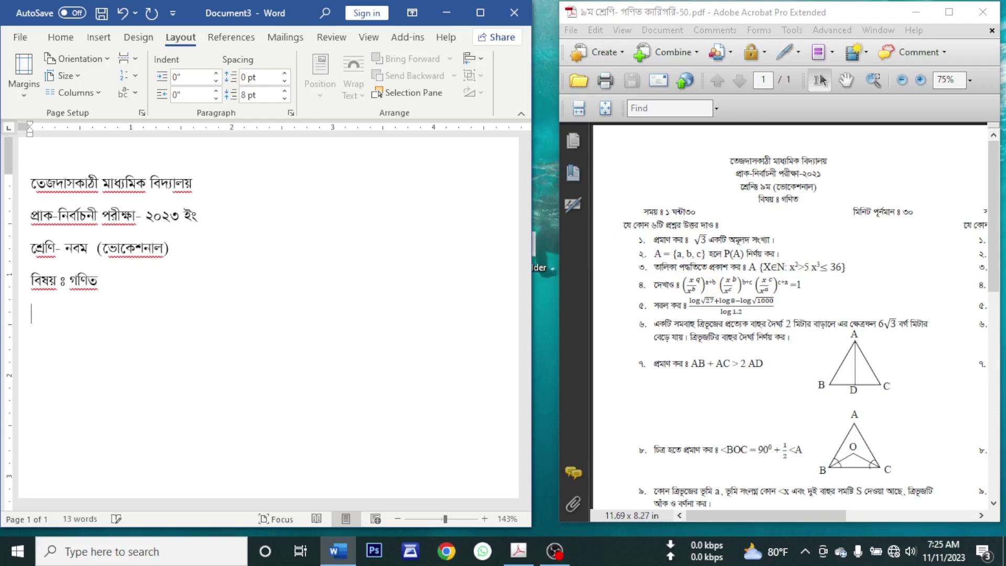
type("সময় ১ ঘন্টা ")
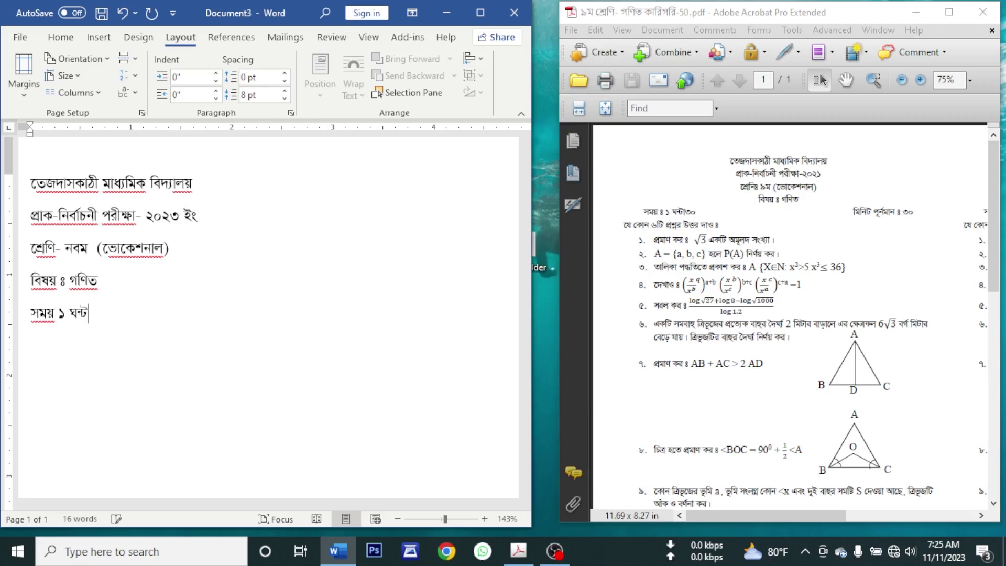
type("৩০ মিনিট")
key("Tab")
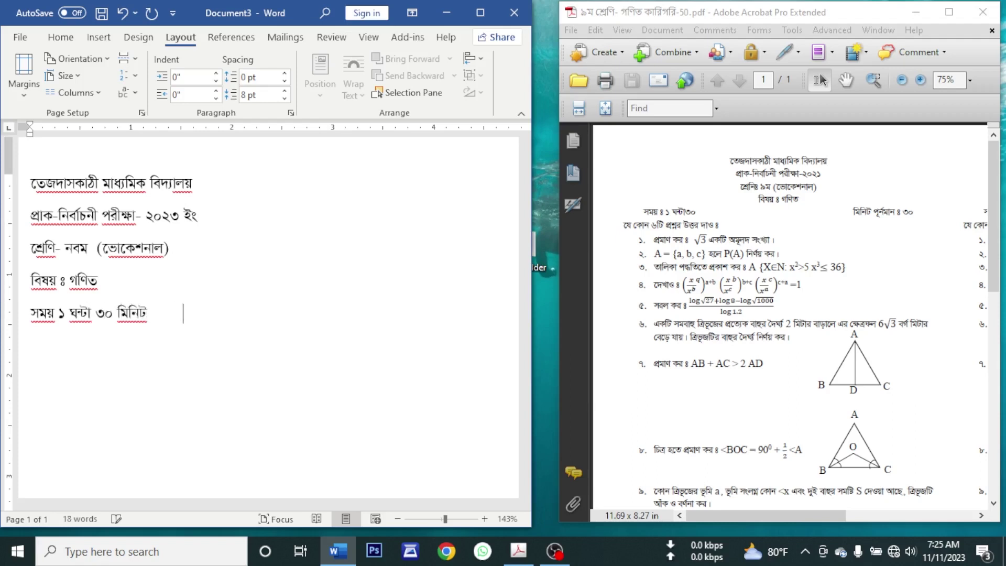
type("পূর্ণমান- ")
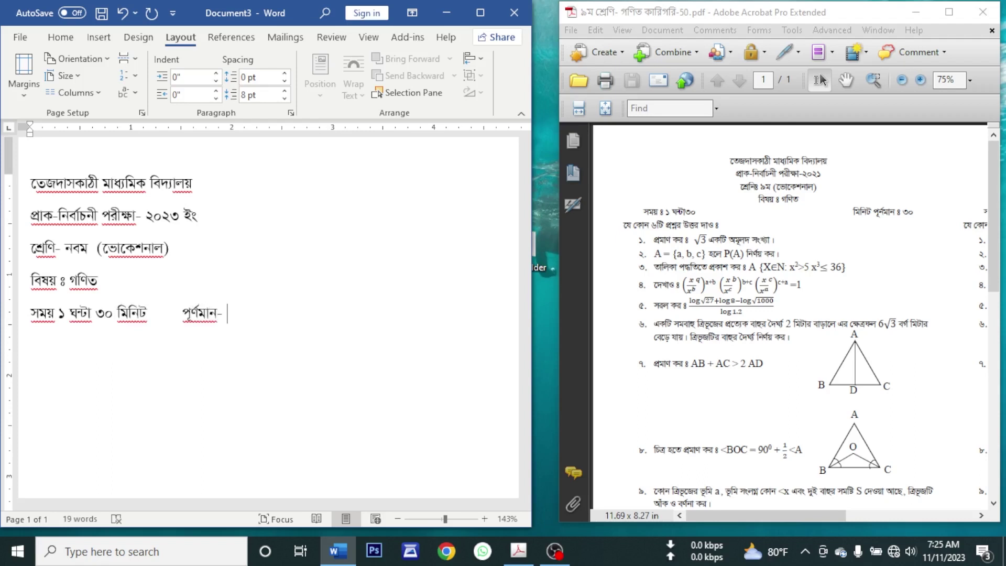
type("৩০")
key("Return")
type("যে কোন ")
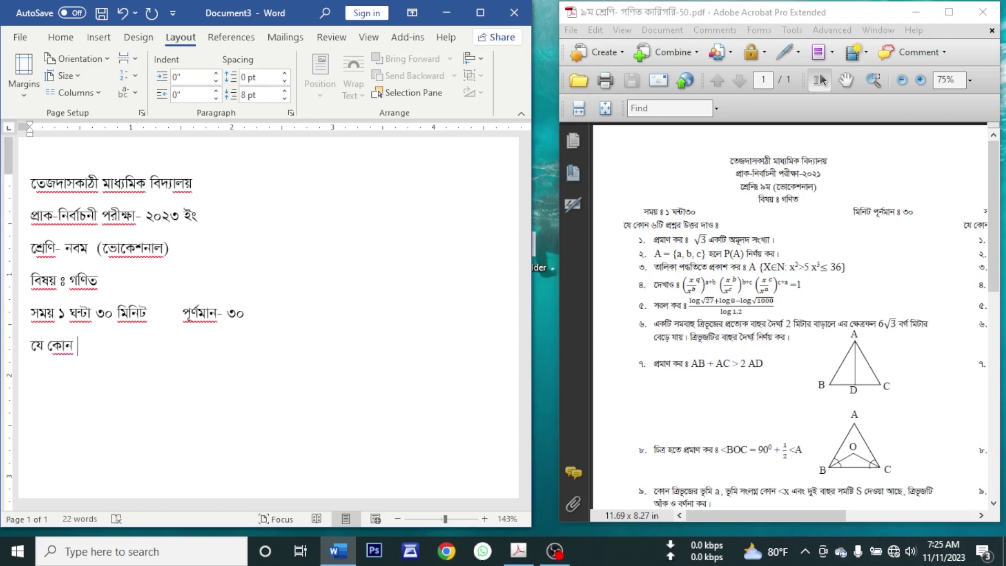
type("৬টি প্র")
type("শ্নের উত্")
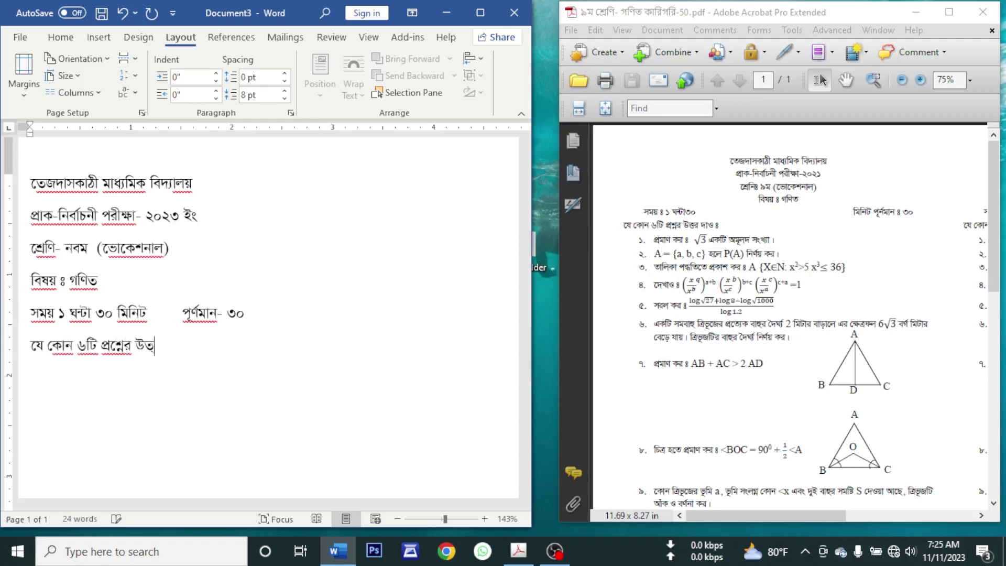
type("তর দাও ঃ")
key("Return")
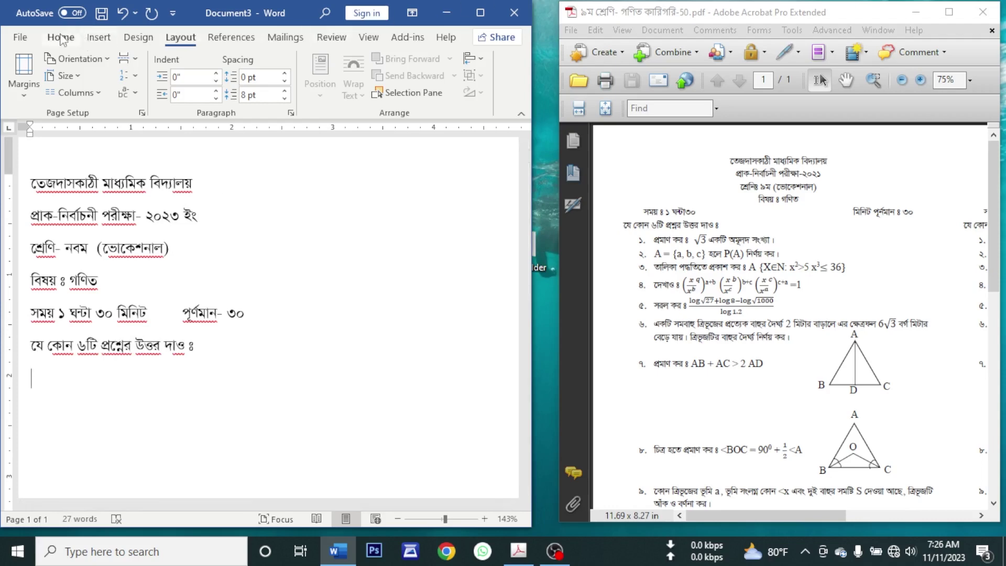
Apply Bengali numbering and type question ১ 'প্রমাণ কর ঃ ... একটি অমূলদ সংখ্যা।'.
left_click(61, 37)
left_click(279, 59)
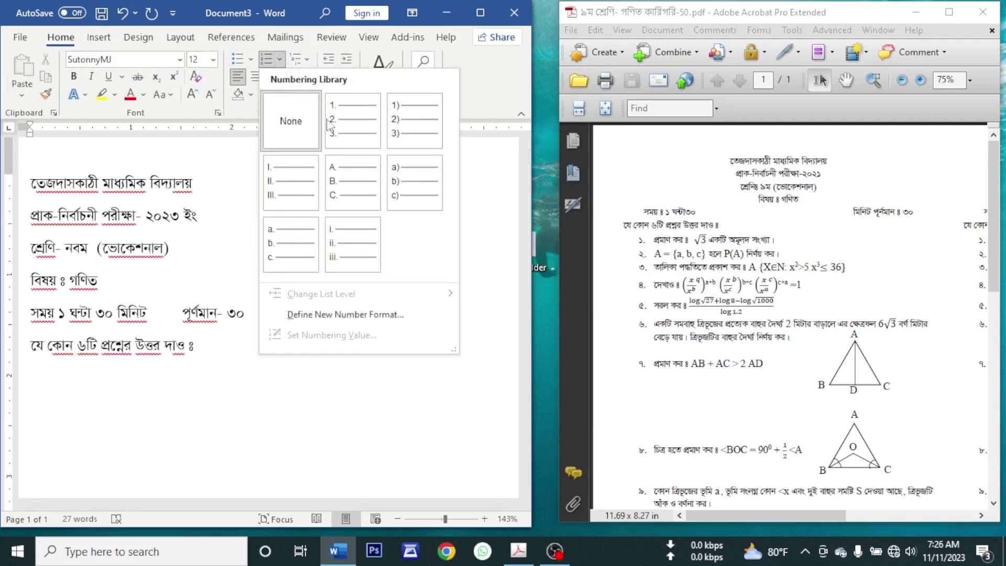
left_click(358, 133)
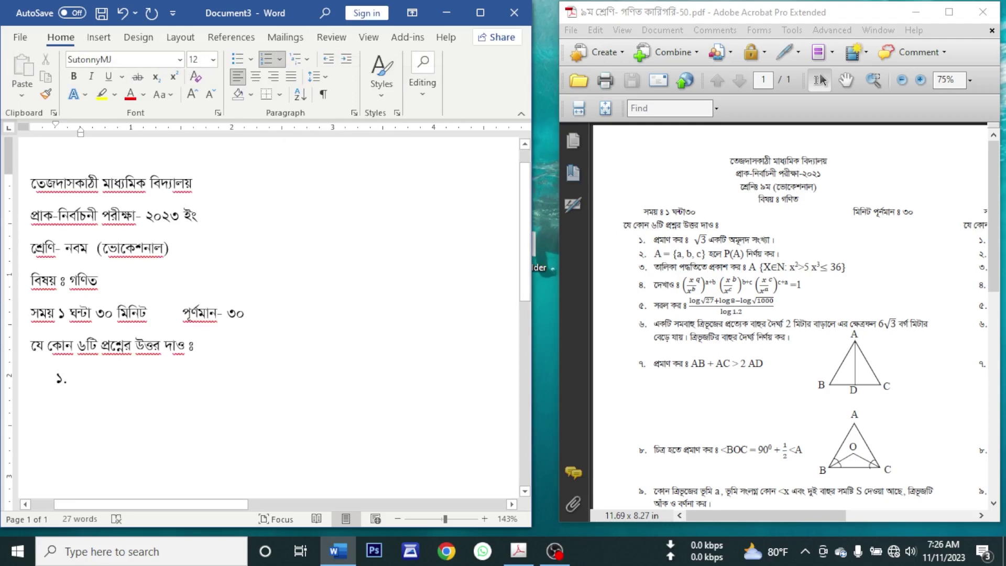
type("প্রমাণ কর")
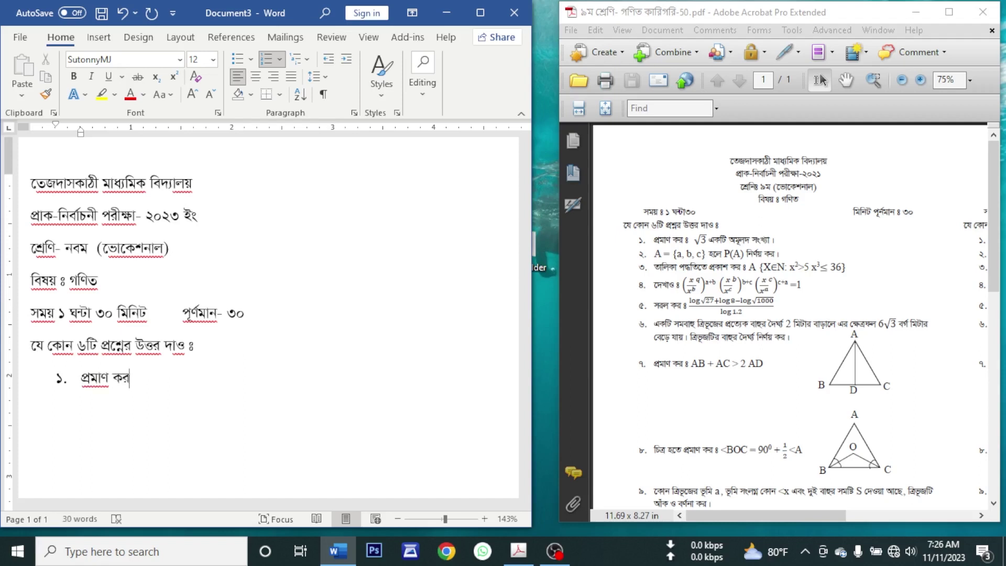
type(" ঃ ... একটি অমূল")
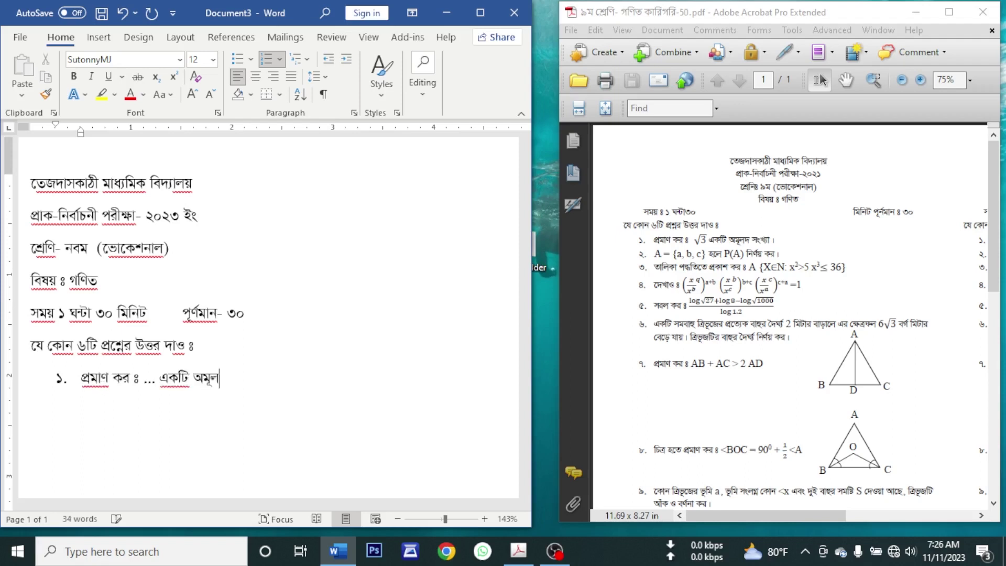
type("দ সংখ্যা ।")
key("Return")
Type question ২ '... হলে ... নির্ণয় কর' and question ৩ 'তালিকা পদ্ধতিতে প্রকাশ করঃ'.
type("..")
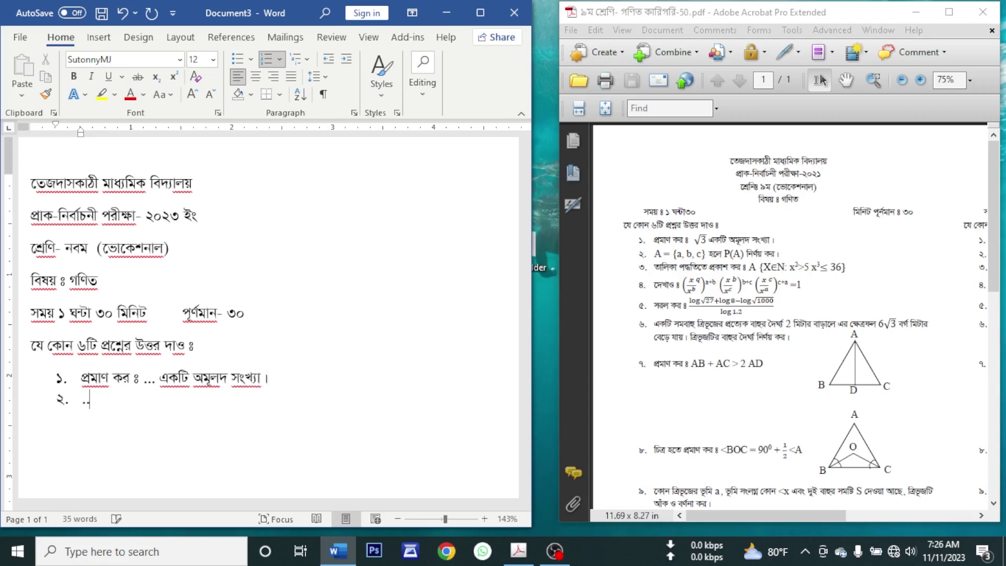
type("... হলেল ... ন িনর্ণয় কর।")
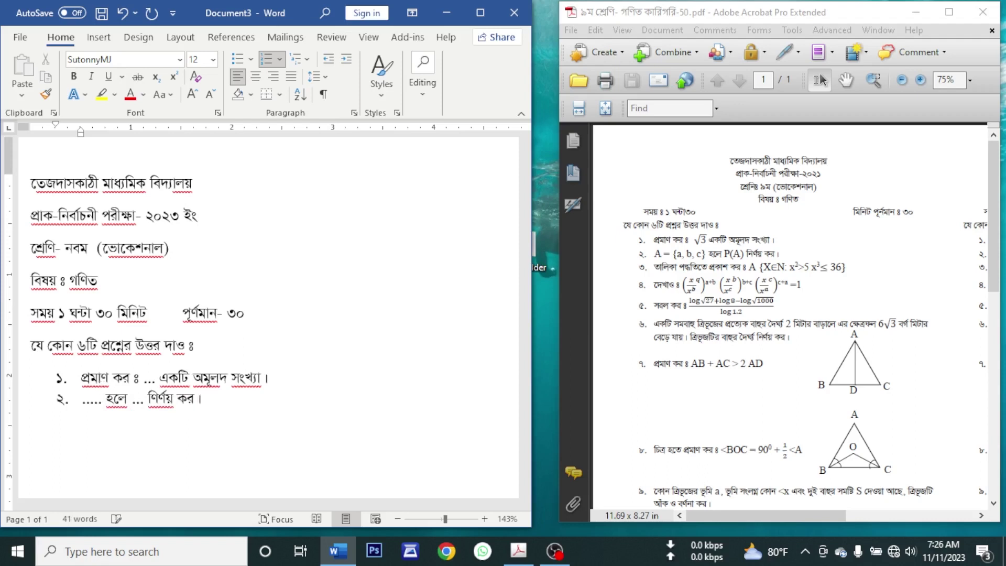
key("Return")
type("তা িলকা পদ্ধতি")
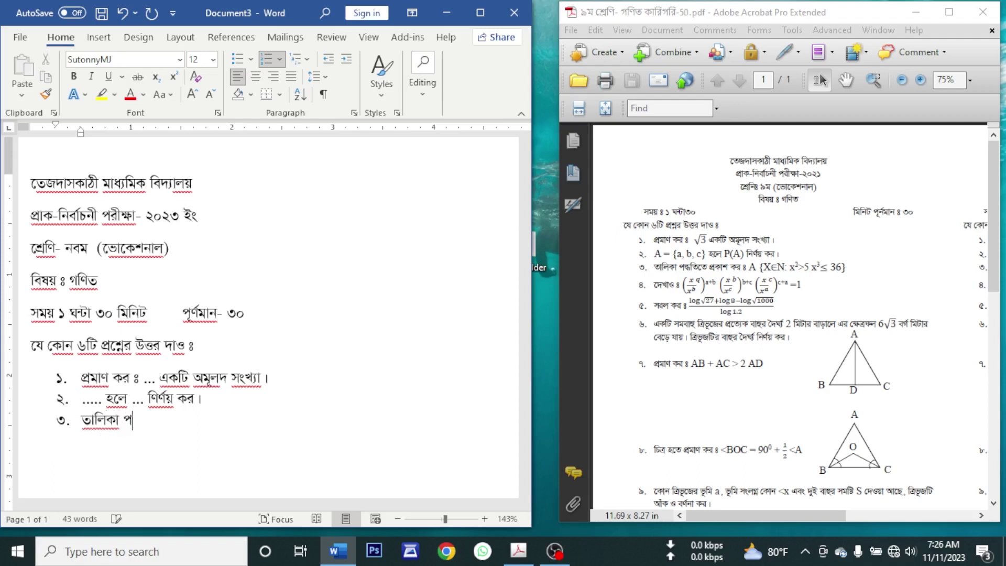
type("তে ")
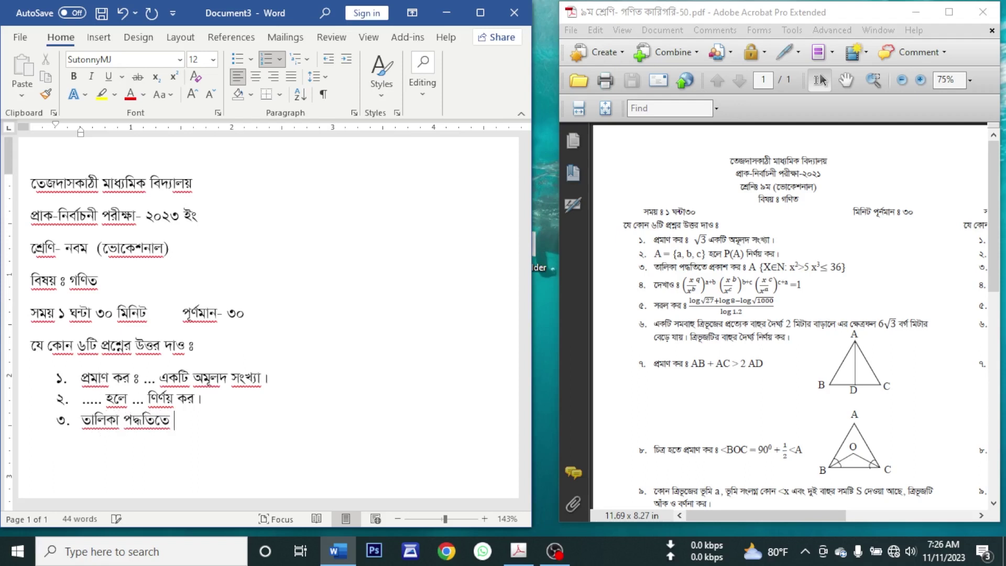
type("প্রকাশ করঃ")
key("Return")
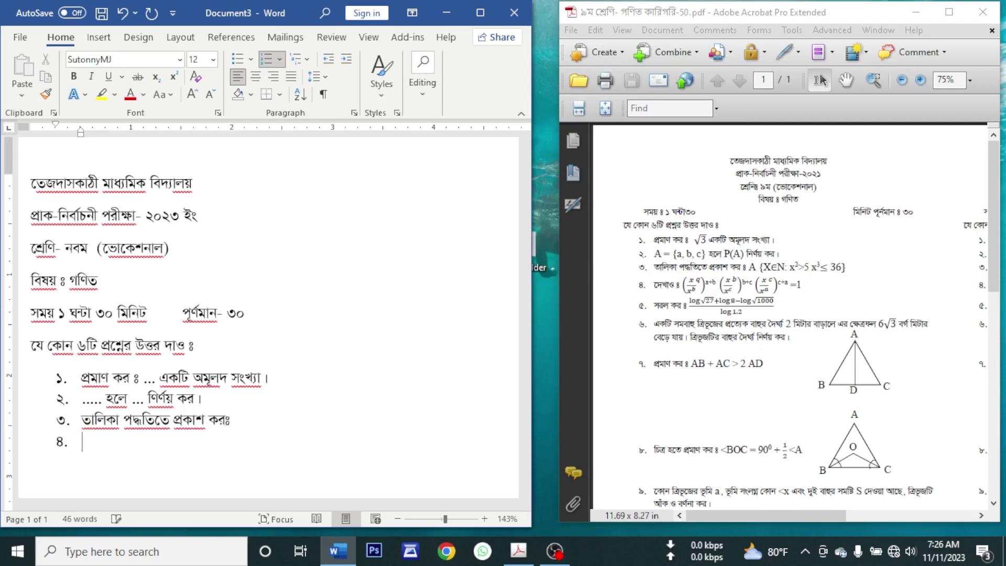
Type question ৪ as 'দেখাও ঃ', correcting a mistyped word.
type("দেওয়া .")
key("BackSpace")
key("BackSpace")
key("BackSpace")
key("BackSpace")
key("BackSpace")
key("BackSpace")
type("খাও ঃ")
key("Return")
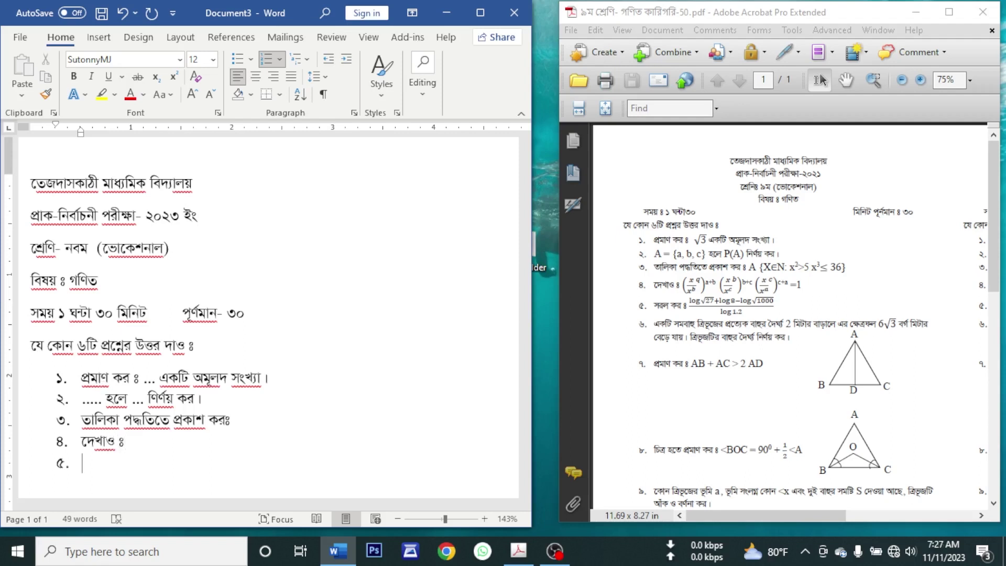
Add question ৫ 'সরল কর ঃ' and question ৬ on the equilateral triangle with sides lengthened 2 metres.
type("সরল কর")
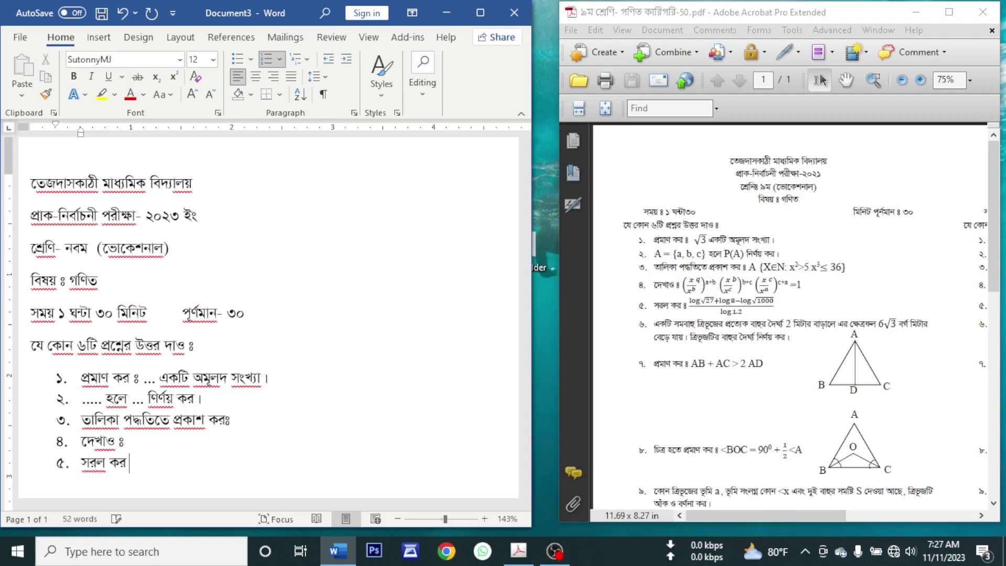
type(" ঃ")
key("Return")
type("একটি ")
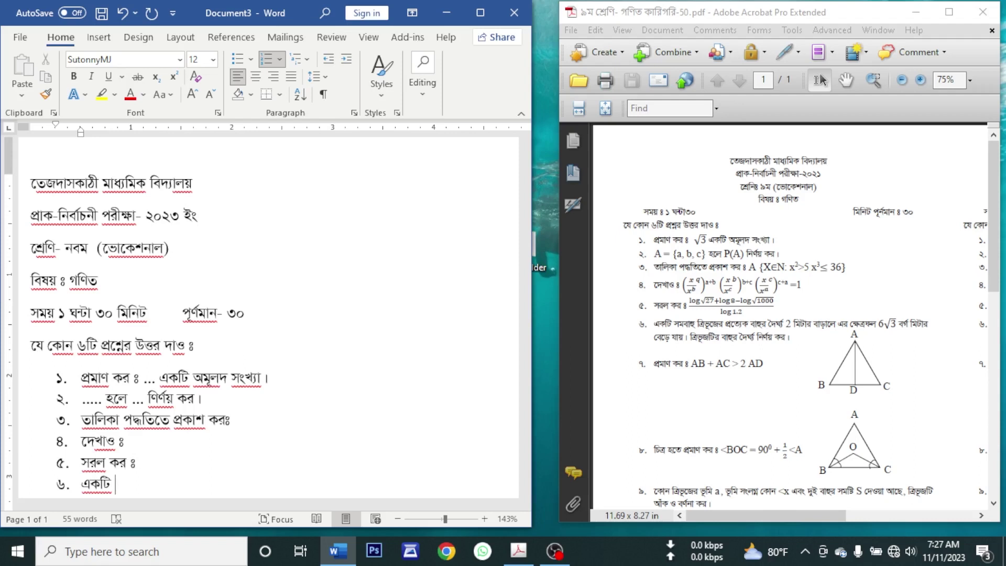
type("সমবাহু ি")
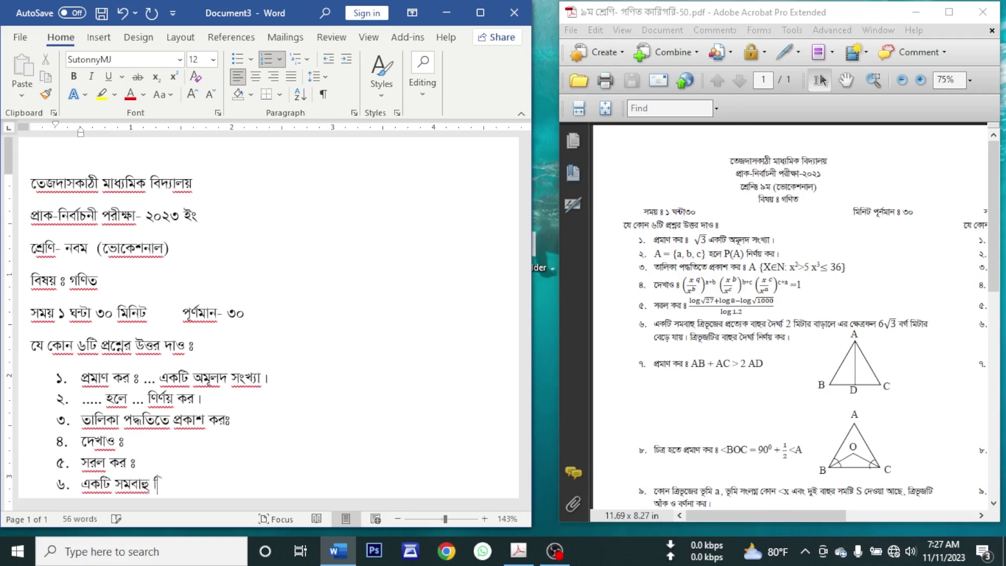
type("ত্রভুজেরপ্র")
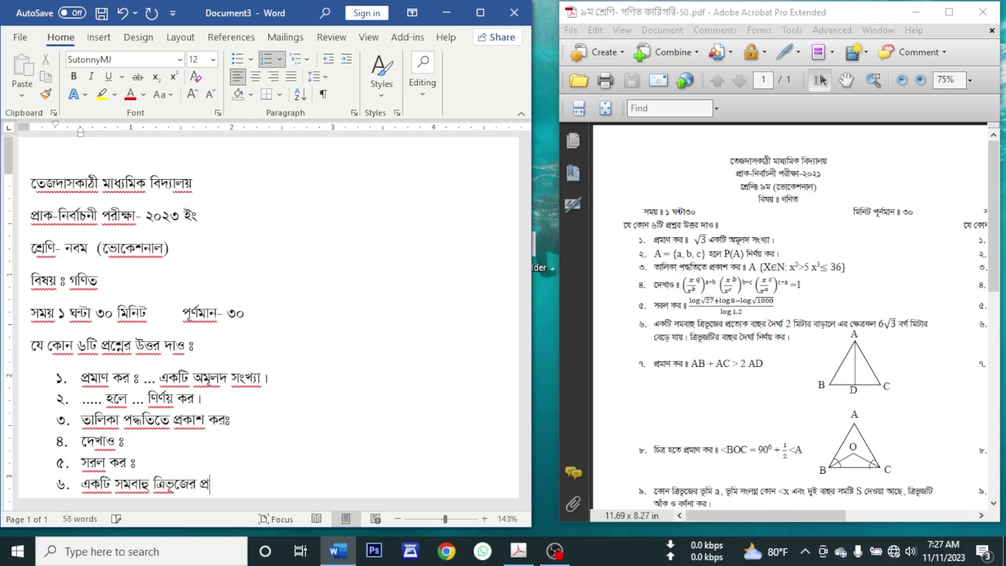
type("ত্যেক বাহুর দৈ")
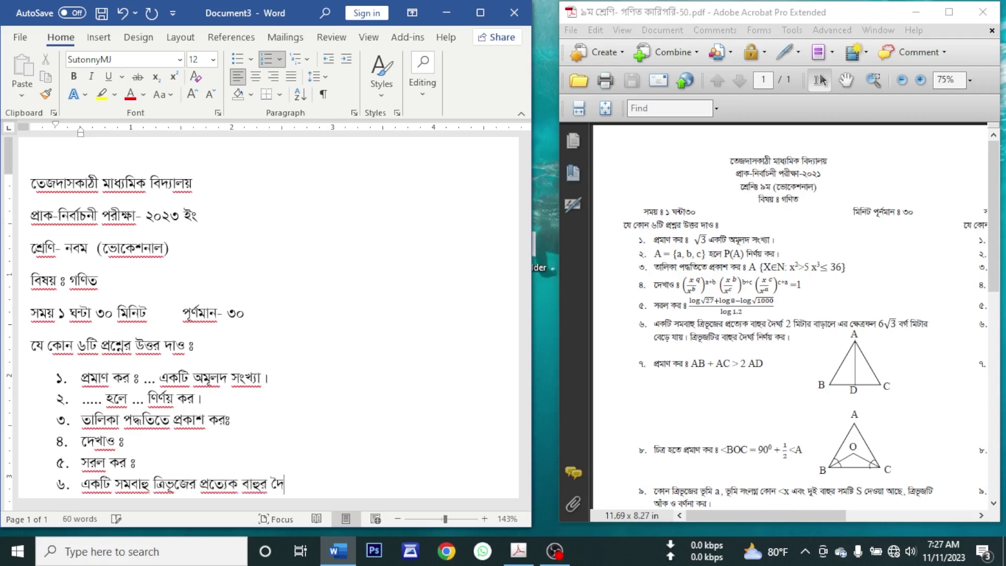
type("র্ঘ্য ২ মিটার বাড়ালে")
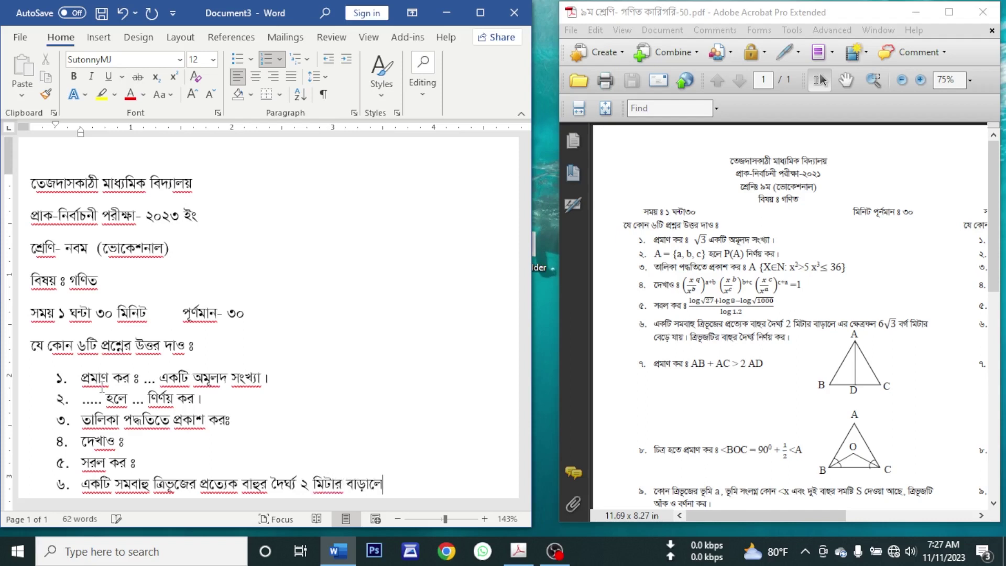
type(" এর ে")
type("ক্ষত্র")
type("ফল ")
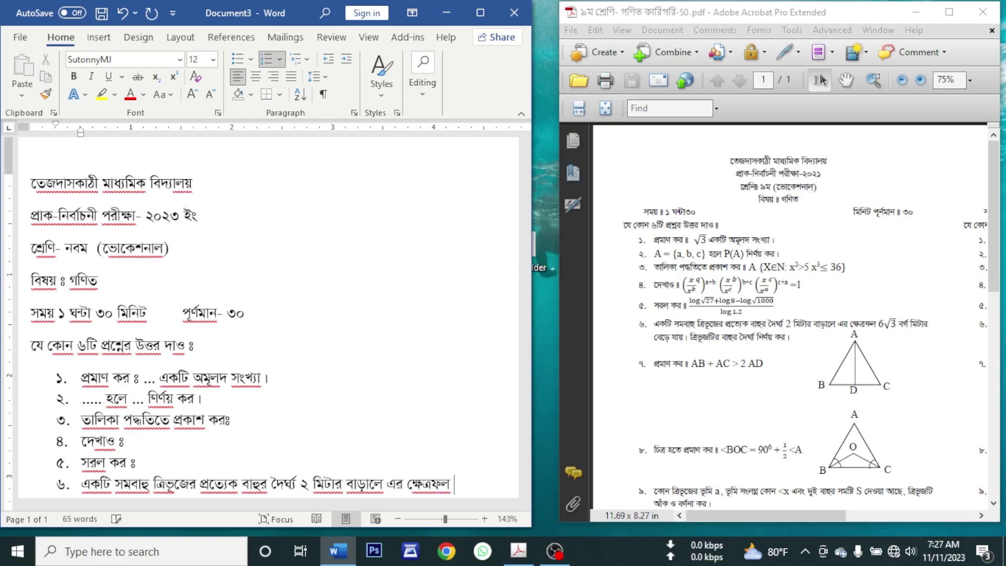
type("... বগ মিটার ")
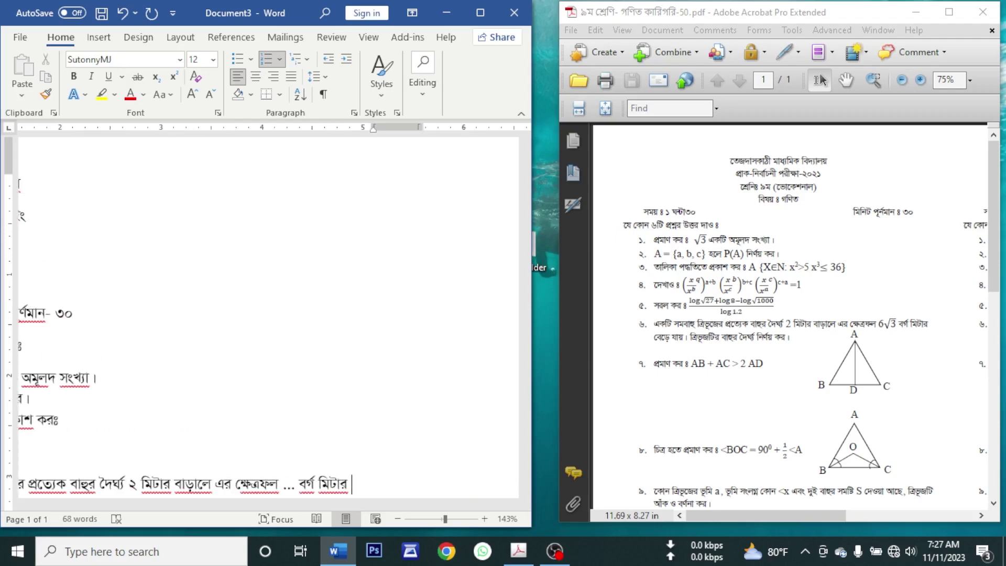
type("বেড়ে যায়")
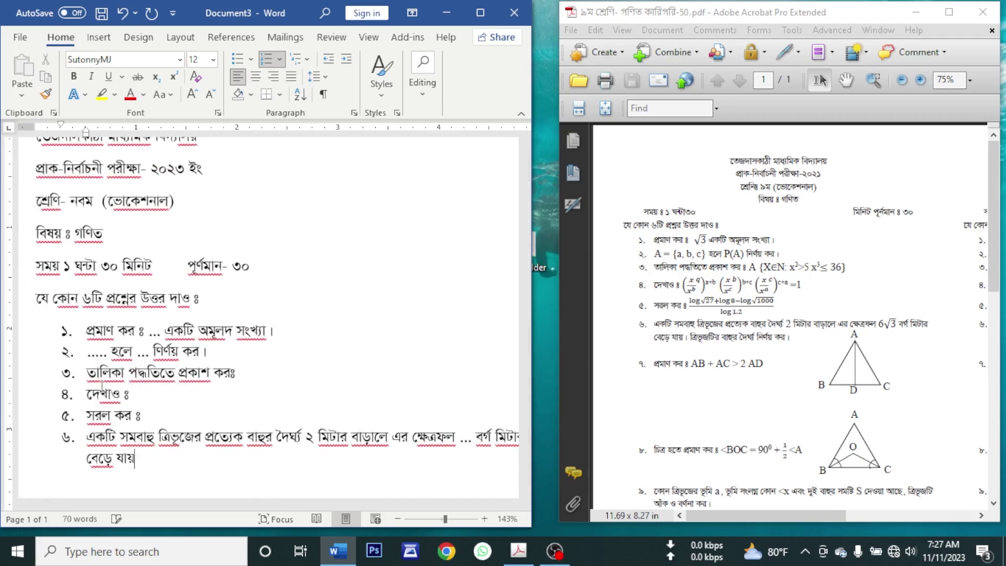
type(" । ত্রিভুজটি")
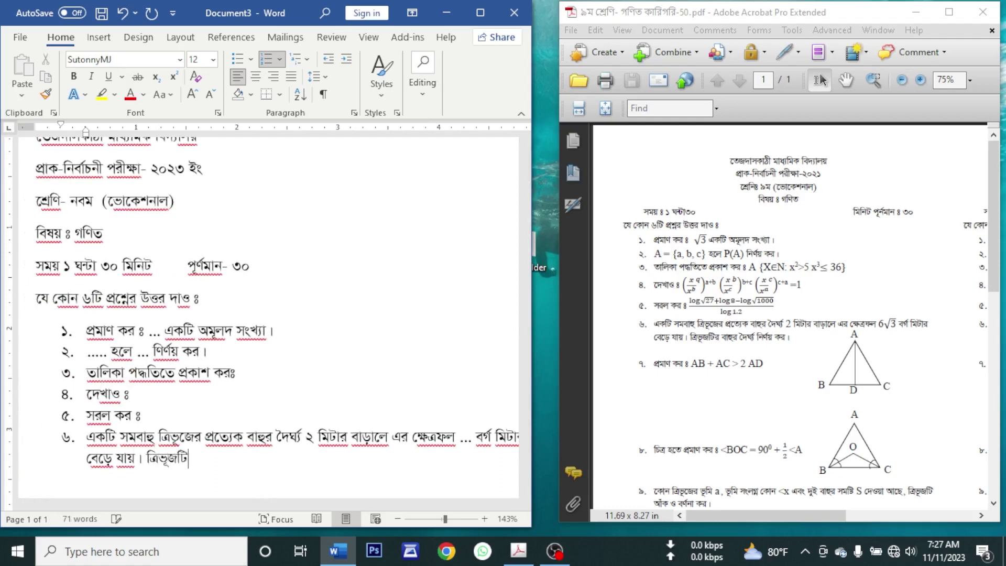
type("র বাহুর দৈর্ঘ")
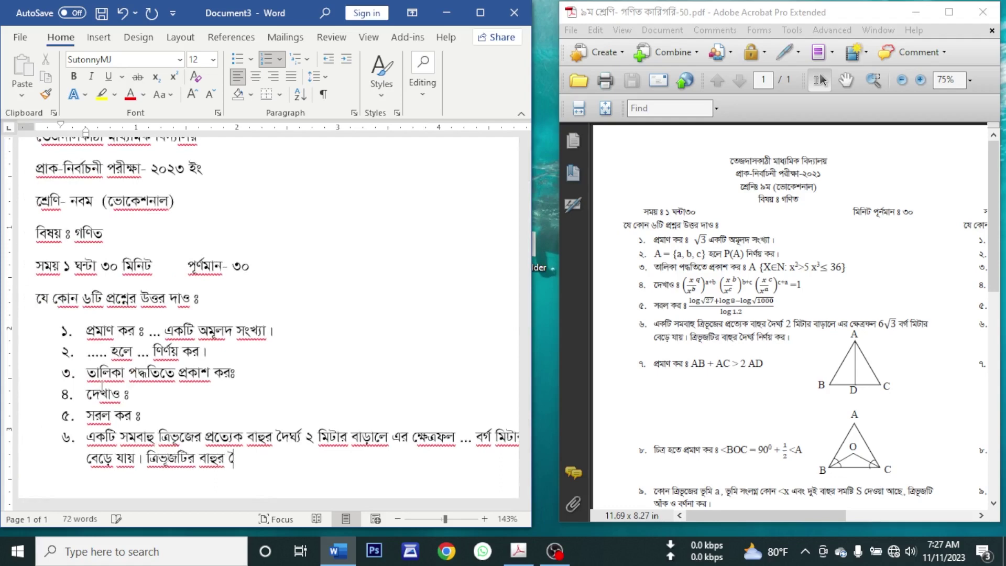
type("্য নির্ণয় কর।")
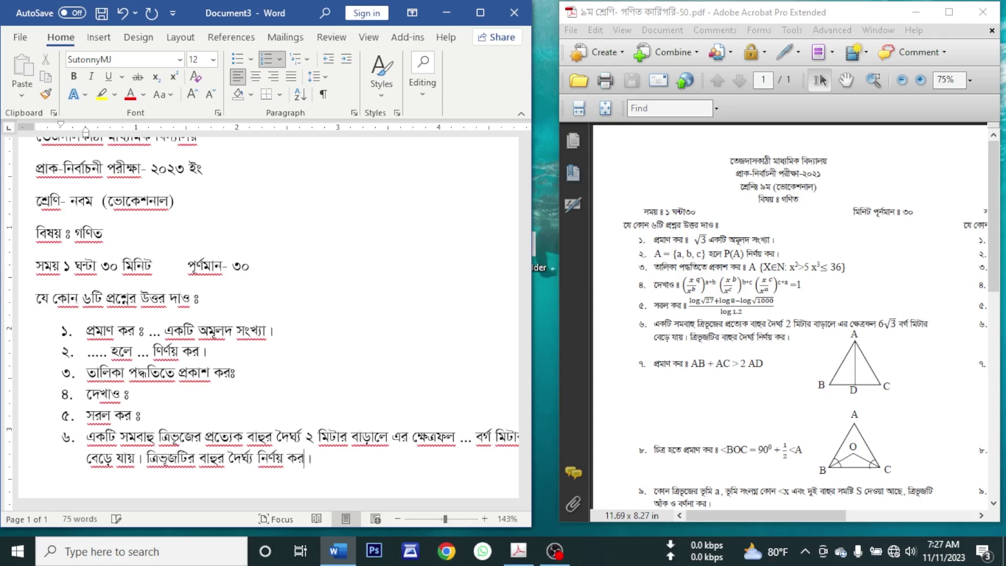
Add question ৭ 'প্রশ্ন কর ঃ' and question ৮ 'চিত্র হতে প্রমাণ কর।'.
key("Return")
type("পম")
key("BackSpace")
type("্রশ্")
type("ণ কর ঃ")
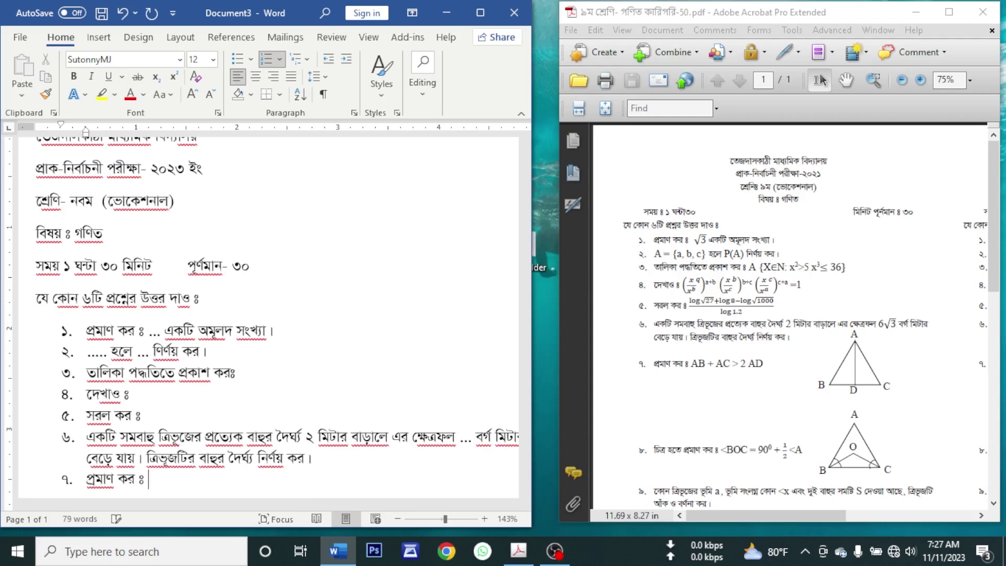
key("Return")
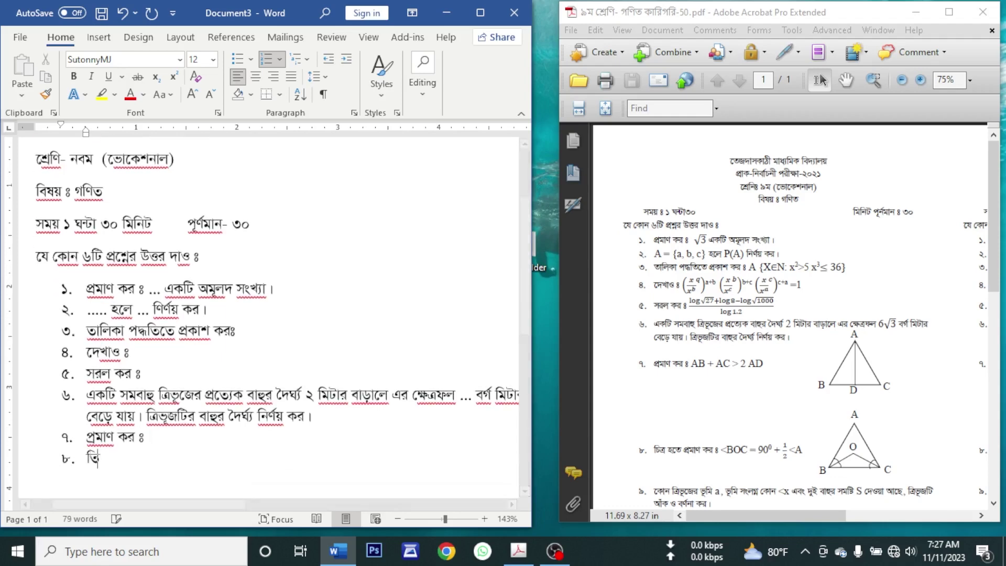
type("চিত্র হতে প্র")
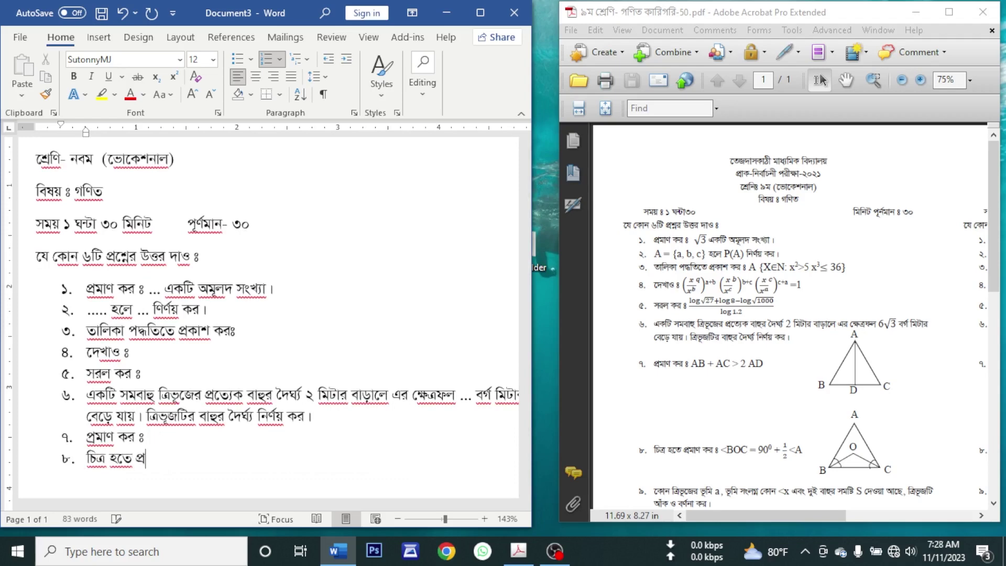
type("মাণ কর।")
key("Return")
Type question ৯: given base, a base angle and the sum of two sides, construct the triangle.
type("কোন ত্রি")
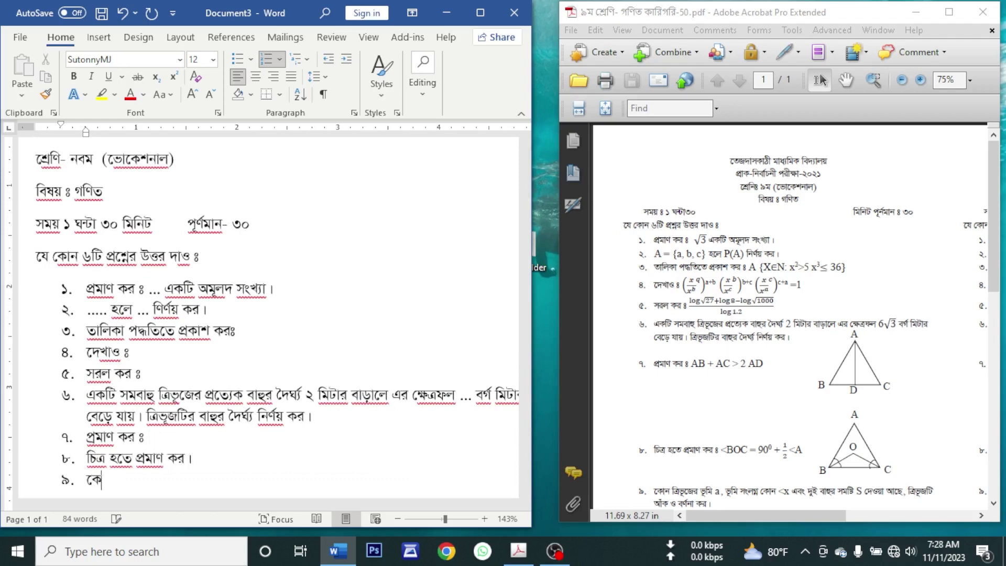
type("ভুজের ভ")
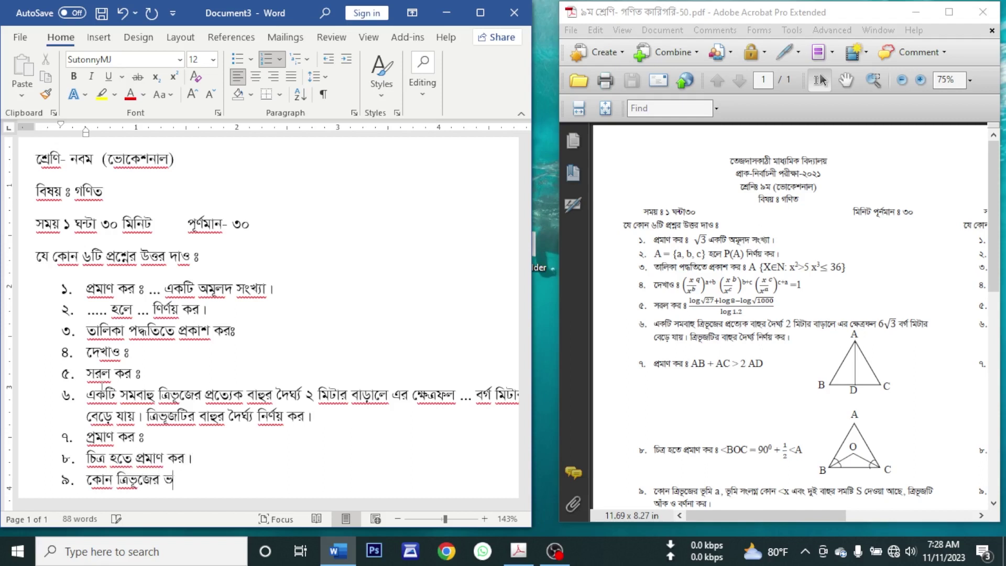
type("ীম .., ভূমি ")
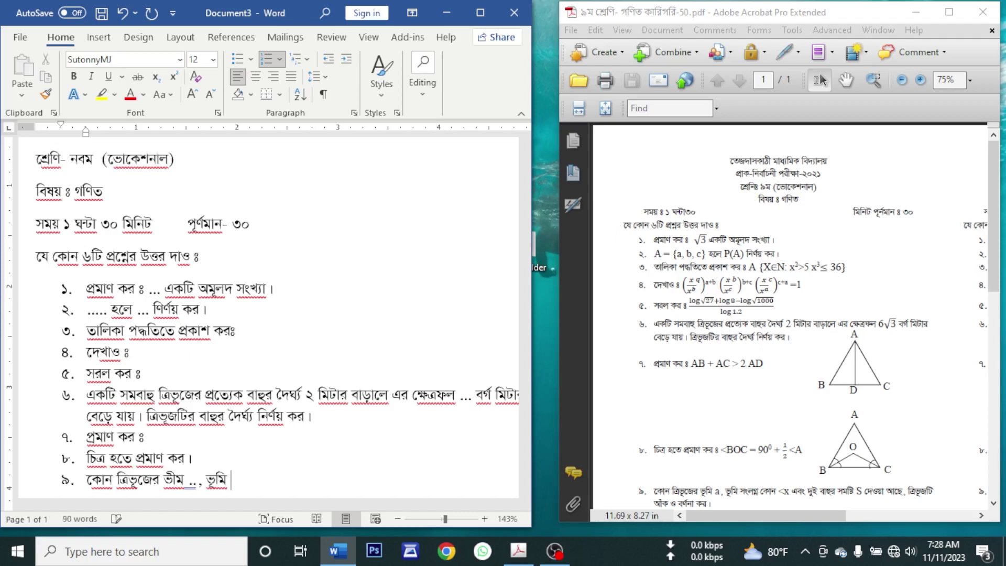
type("সংলগ্ন কোন ...")
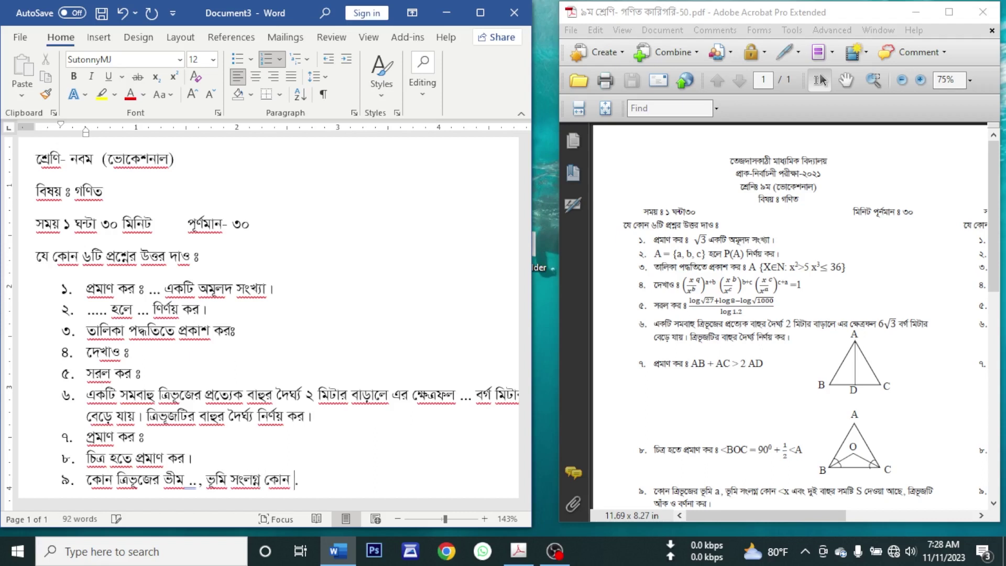
type(" এবং ব")
key("BackSpace")
type("দুই বাহু")
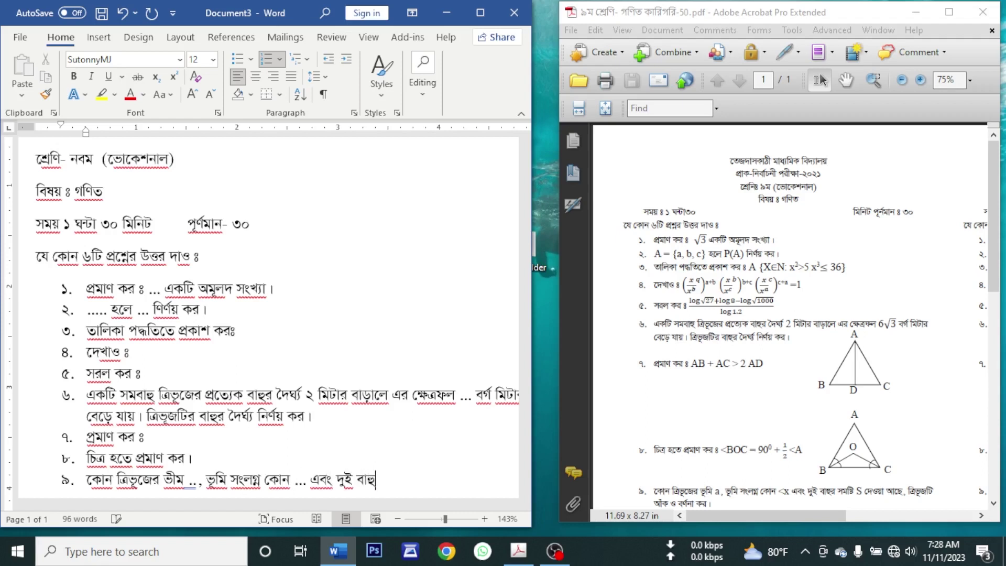
type("র সমষি")
type("ট ")
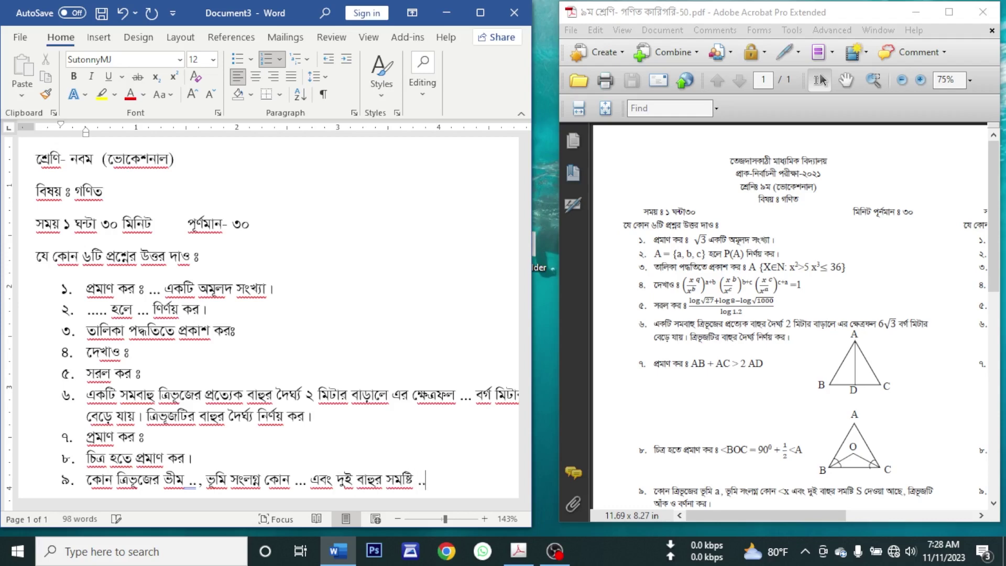
type(".. দেওয়া ")
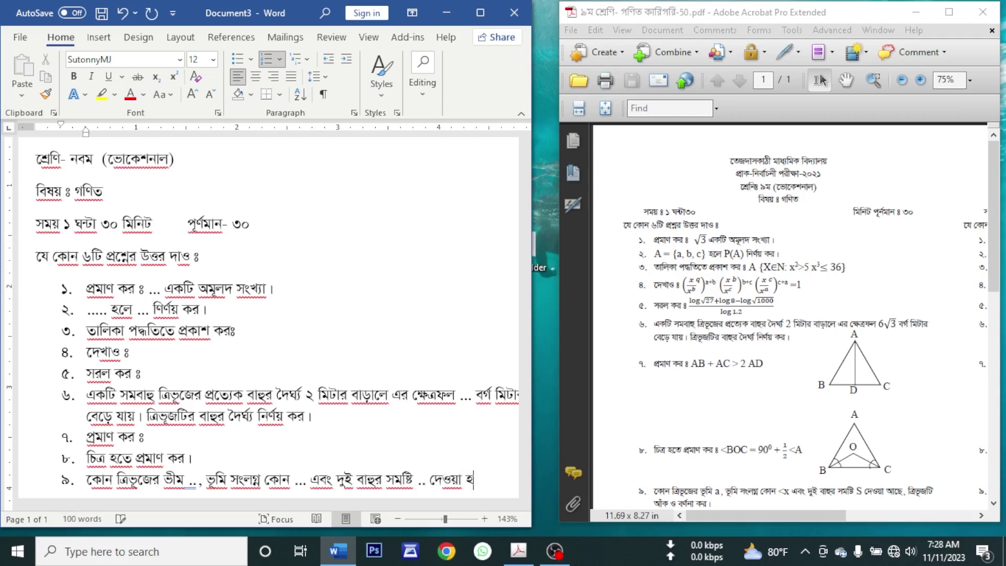
type("আছে, তি্রিভু")
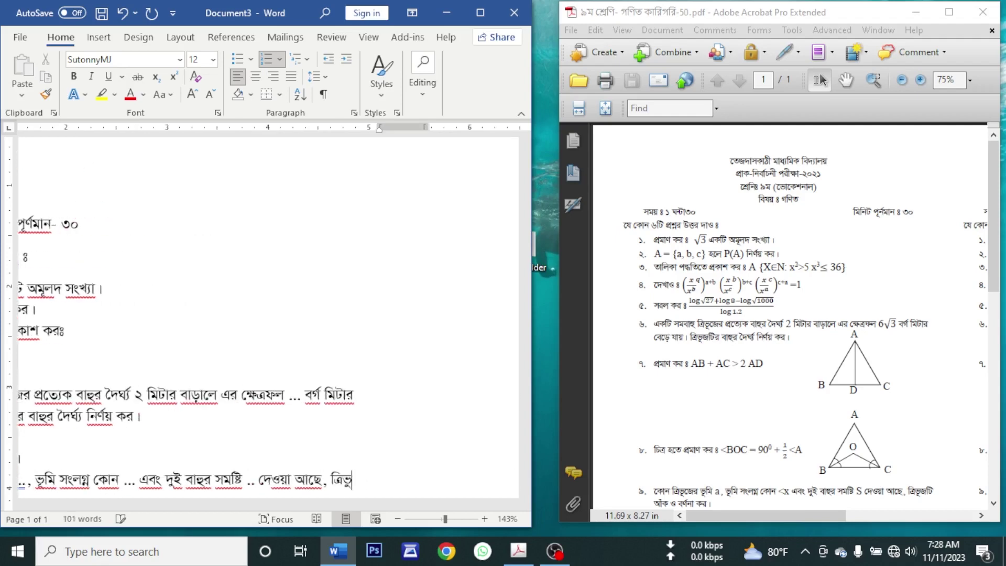
type("জটি ")
type("আ")
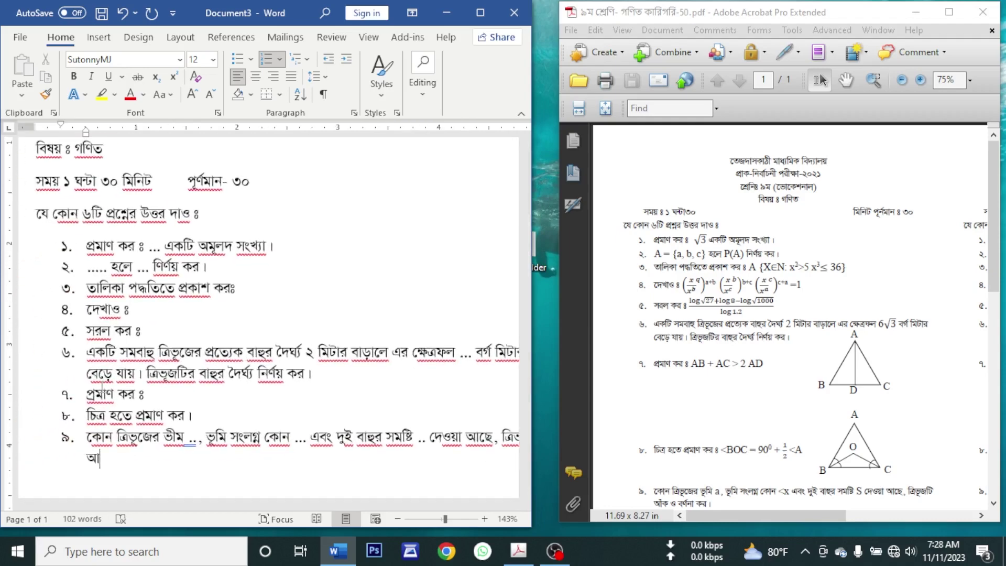
type("ঁক ও বর্ণনা কর ।")
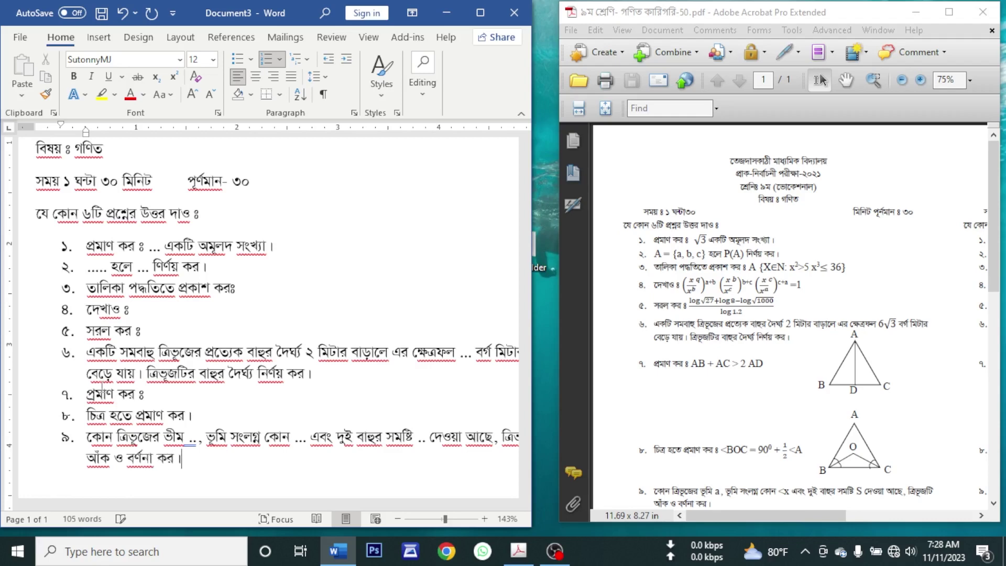
Scroll the exam PDF to the questions and select question ১'s placeholder dots in Word.
scroll(870, 422, "down", 3)
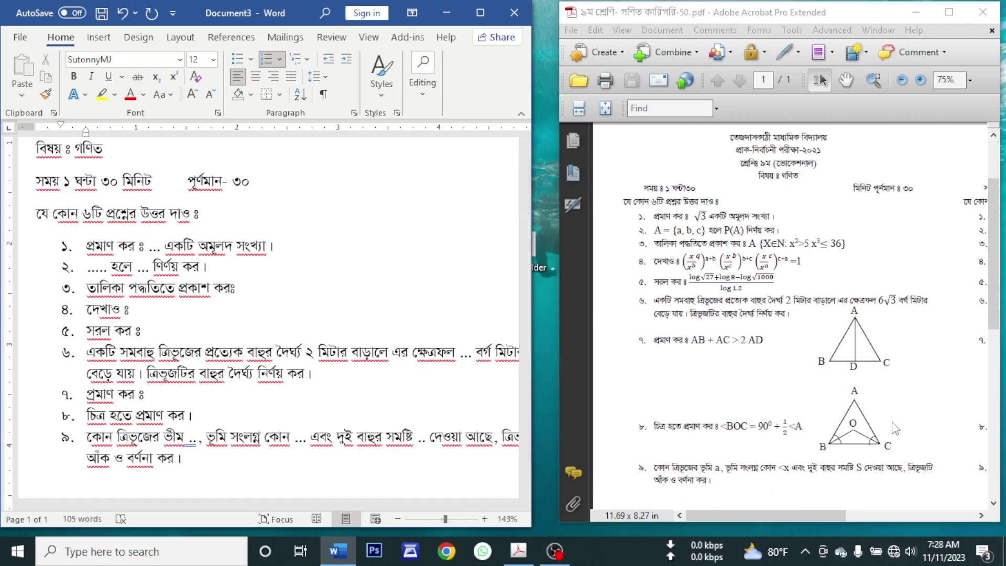
scroll(802, 393, "up", 1)
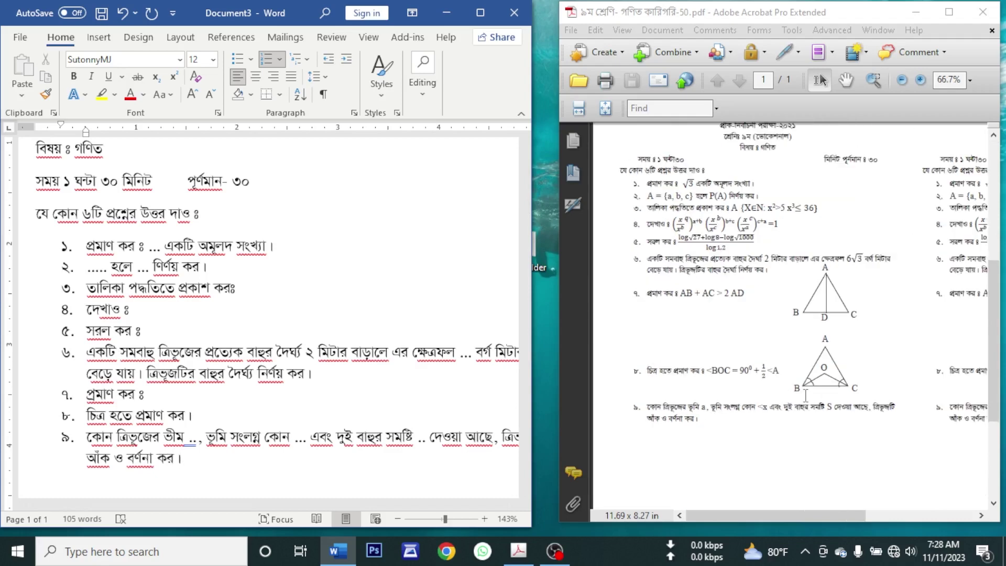
scroll(749, 351, "right", 1)
scroll(749, 352, "up", 1)
scroll(715, 350, "up", 2)
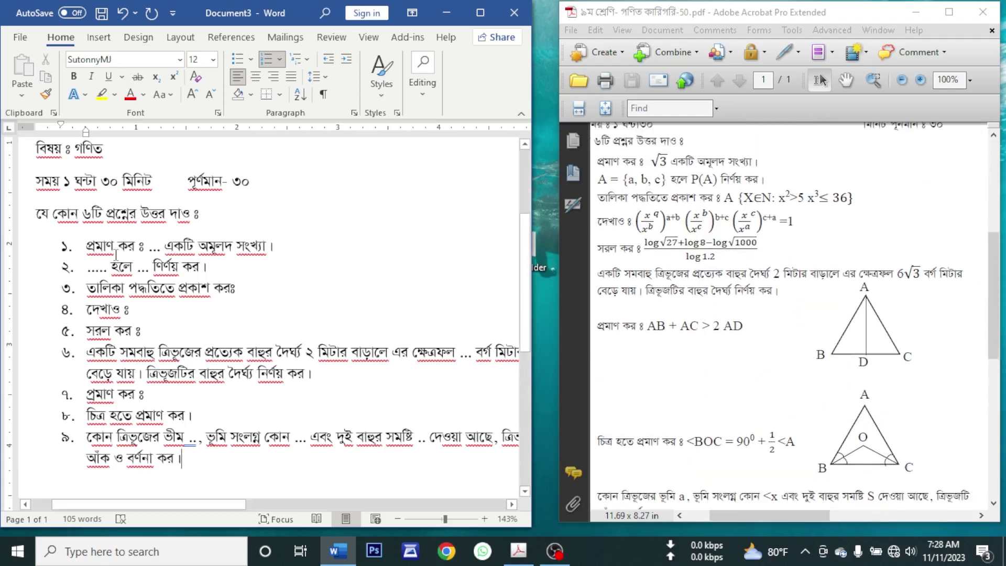
scroll(631, 219, "up", 2)
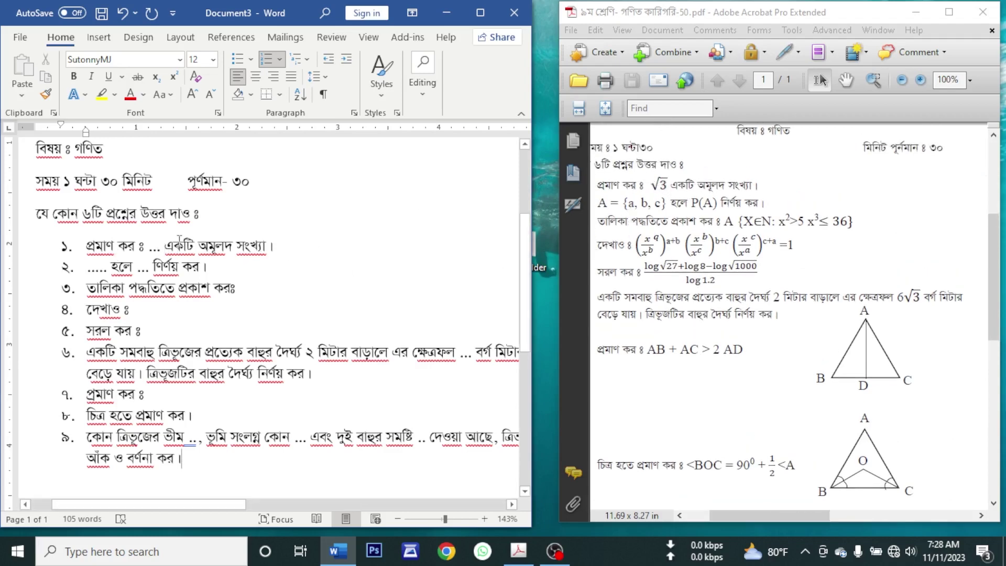
left_click_drag(162, 246, 156, 245)
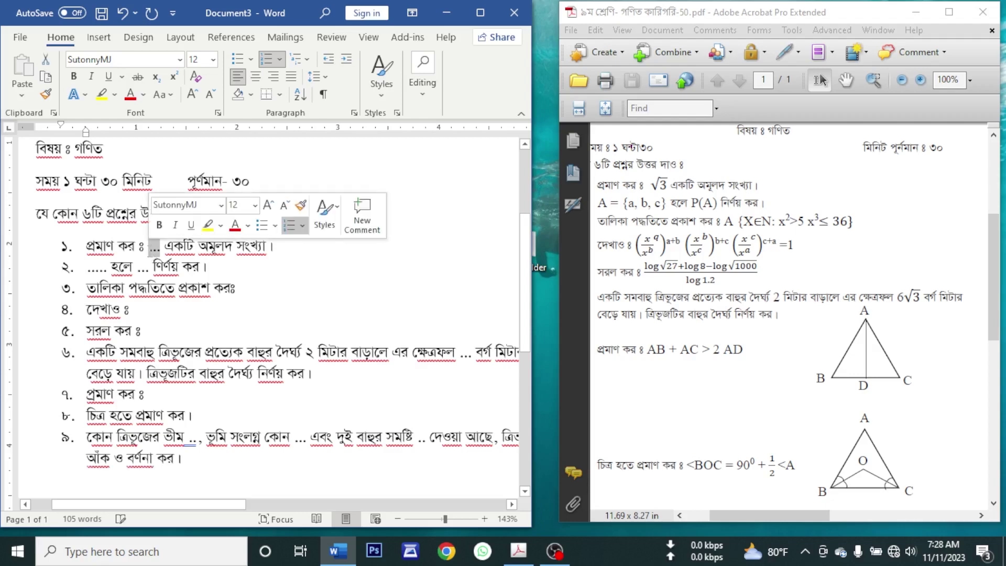
Maximize Word and turn question ১'s placeholder dots into an equation.
left_click(179, 59)
left_click(131, 189)
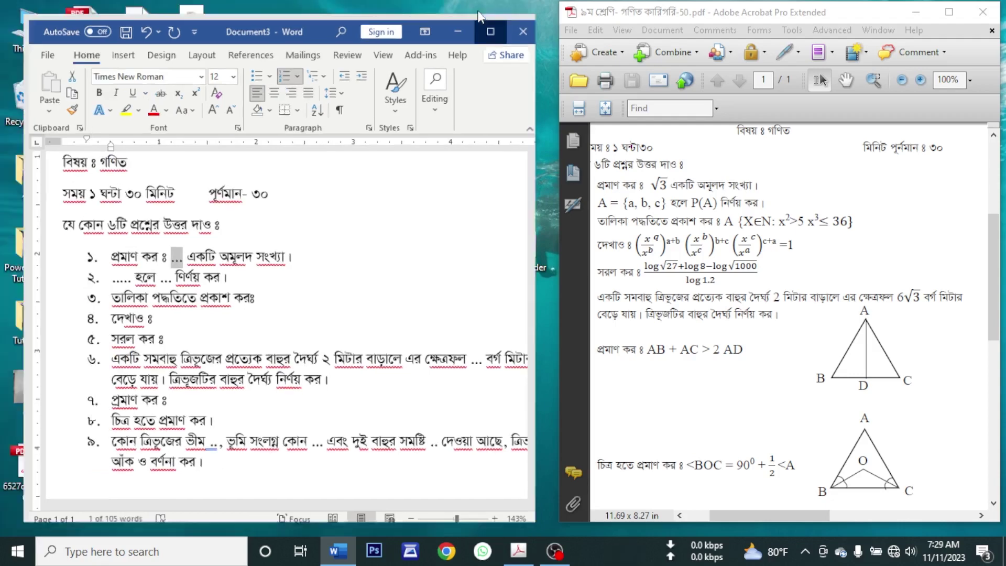
left_click(480, 16)
left_click(111, 36)
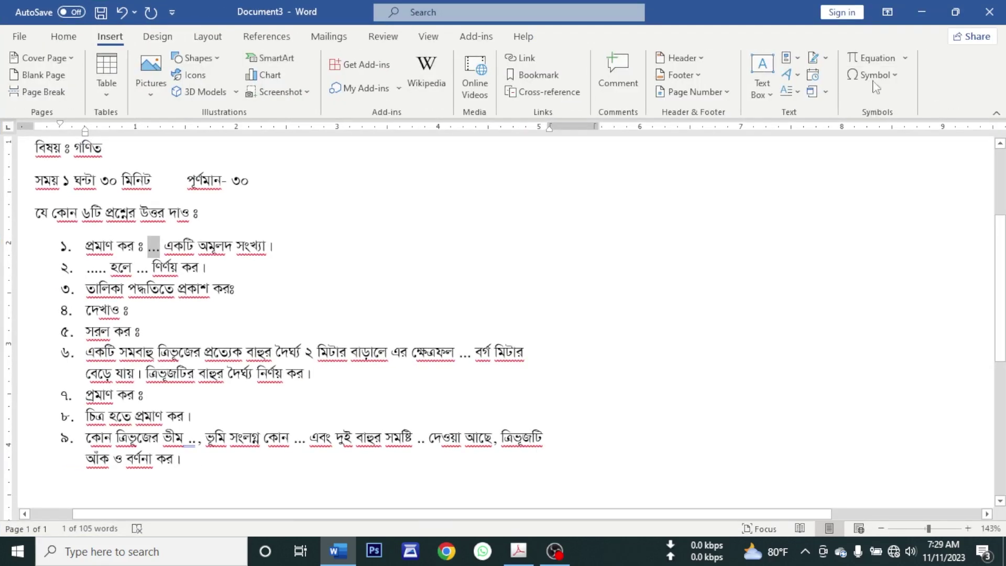
left_click(870, 58)
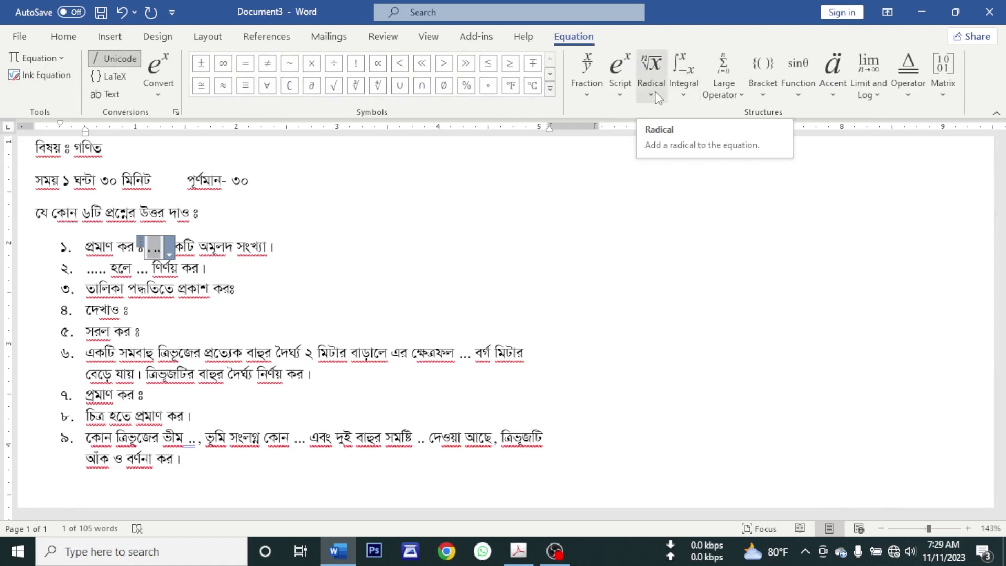
left_click(657, 97)
key("Escape")
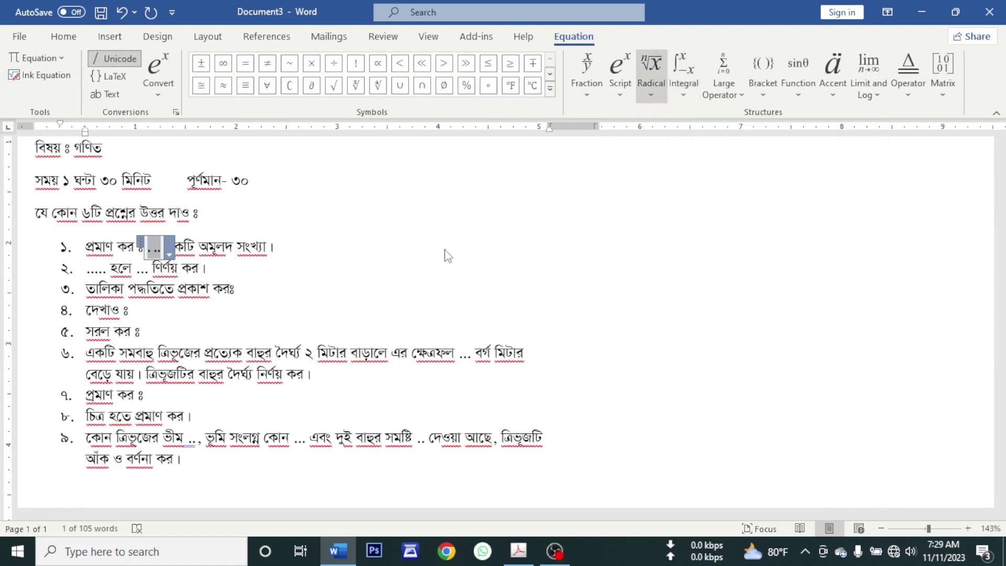
Replace the equation in question ১ with a square-root structure.
left_click(169, 253)
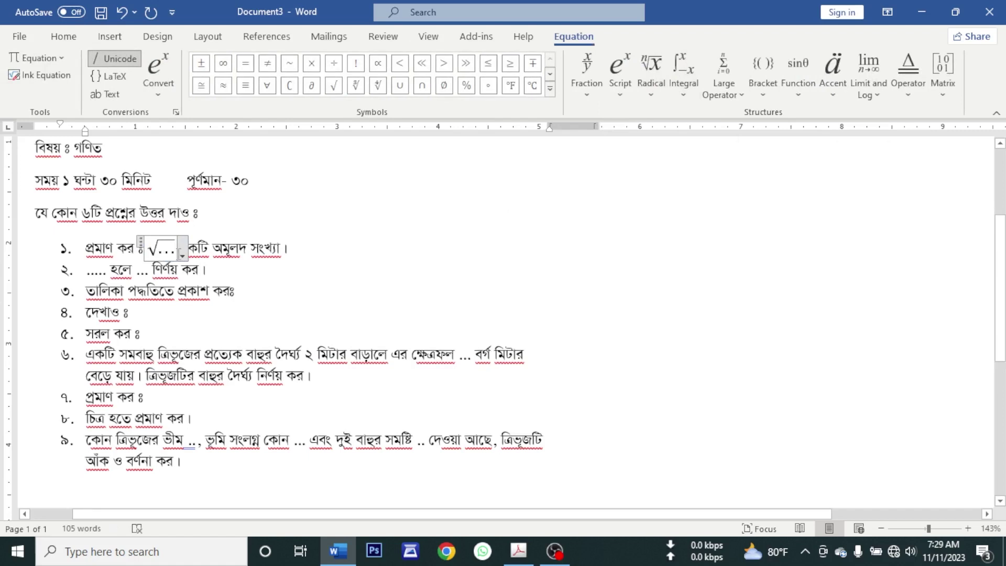
key("Delete")
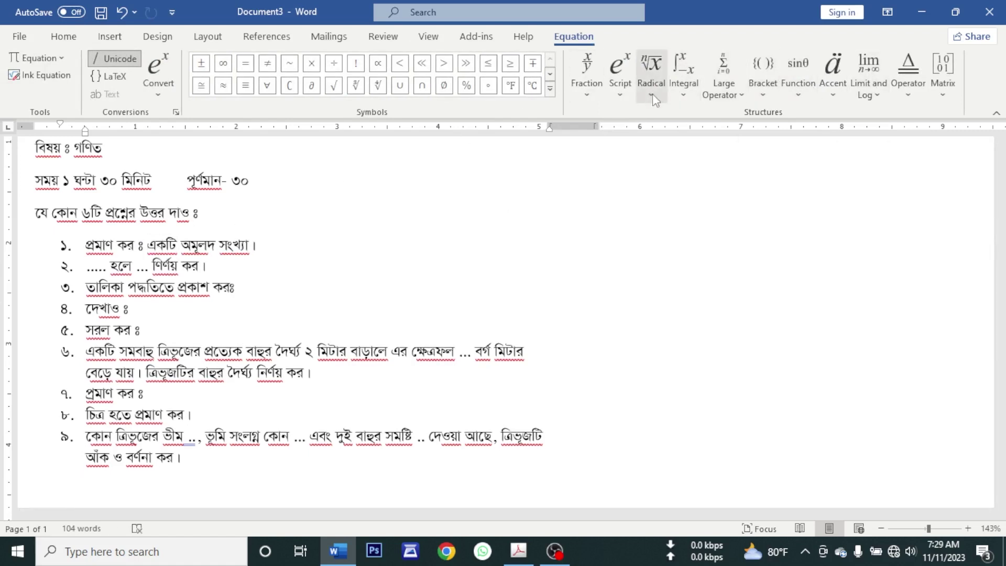
left_click(651, 70)
left_click(312, 232)
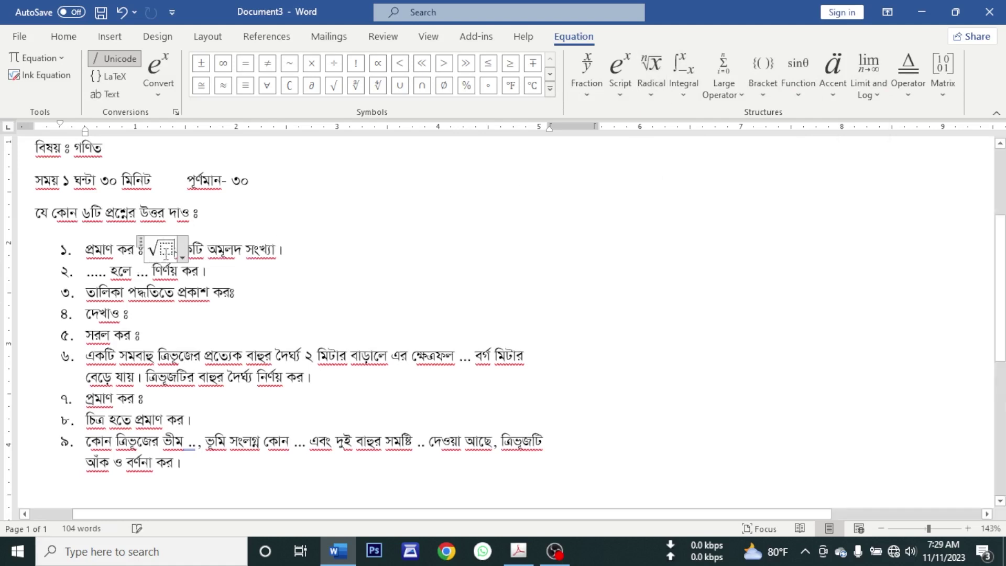
Enter 3 under the square root so question ১ shows √3.
left_click(518, 551)
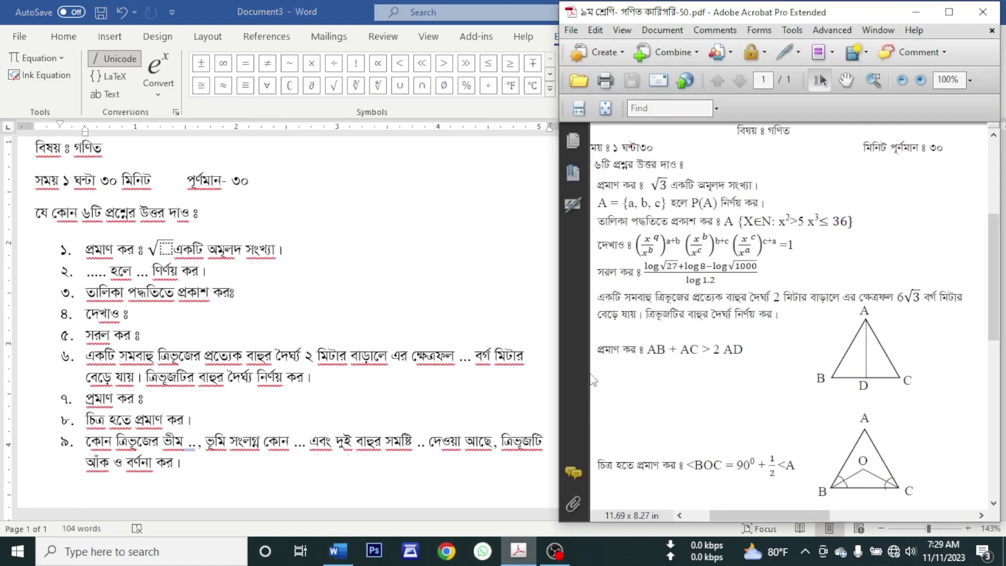
left_click(178, 261)
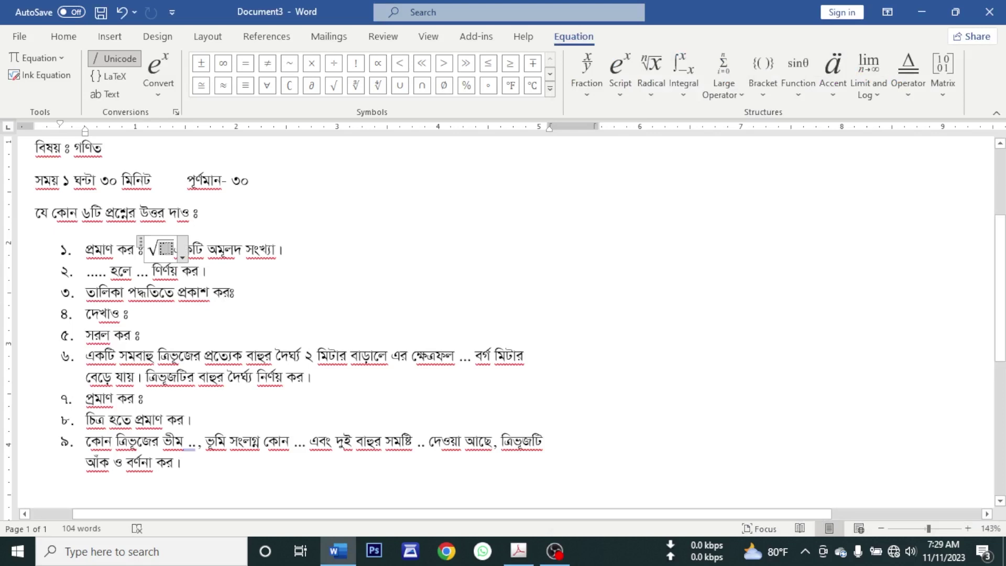
type("3")
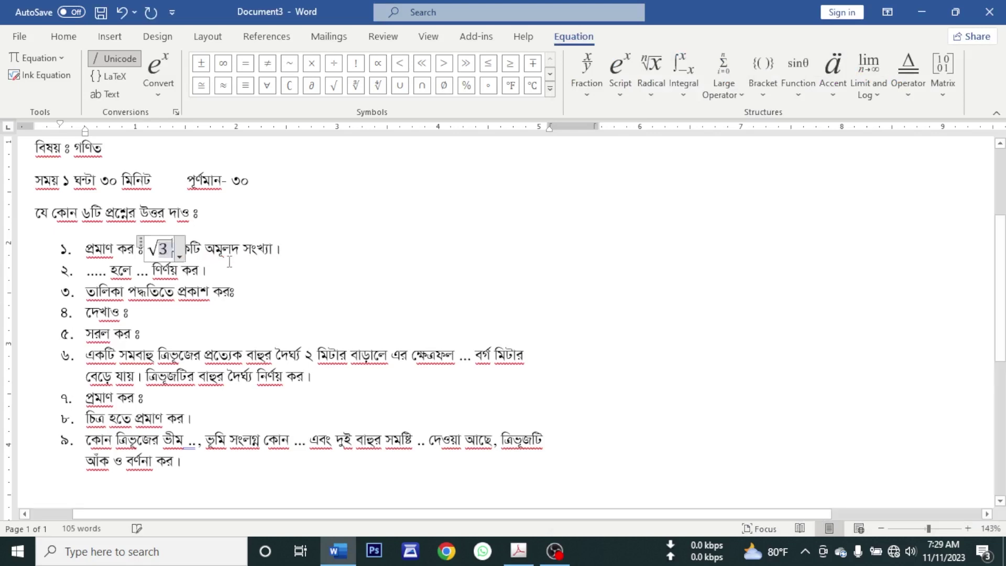
left_click(225, 268)
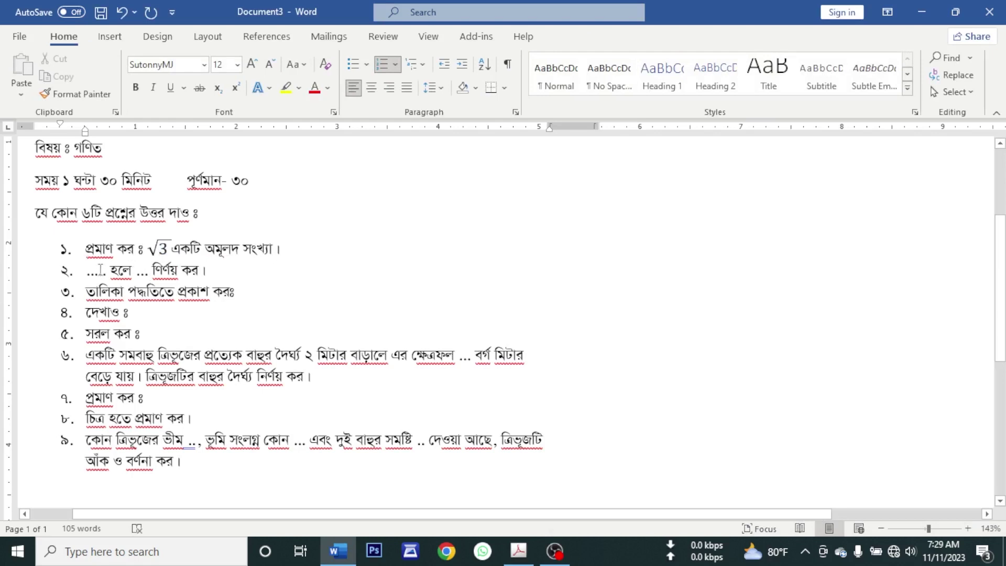
key("alt+Tab")
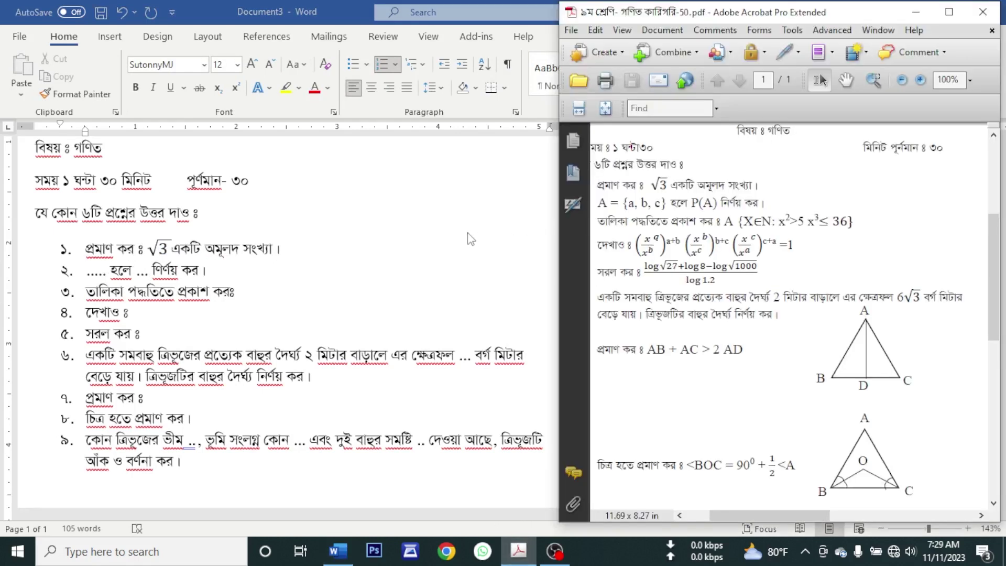
Place Word in a window beside the exam PDF and scroll to question ২.
key("alt+Tab")
left_click(954, 11)
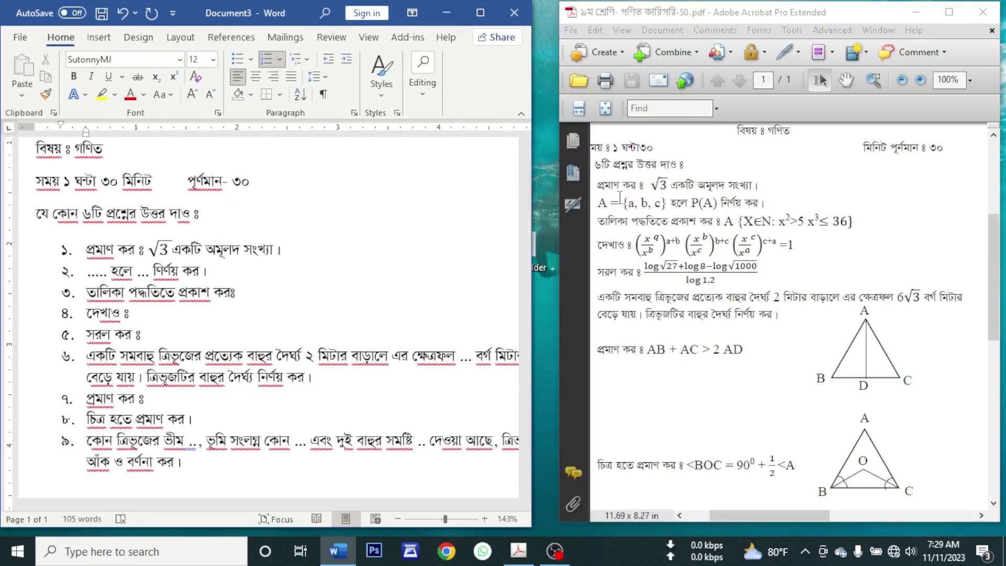
scroll(619, 214, "down", 1)
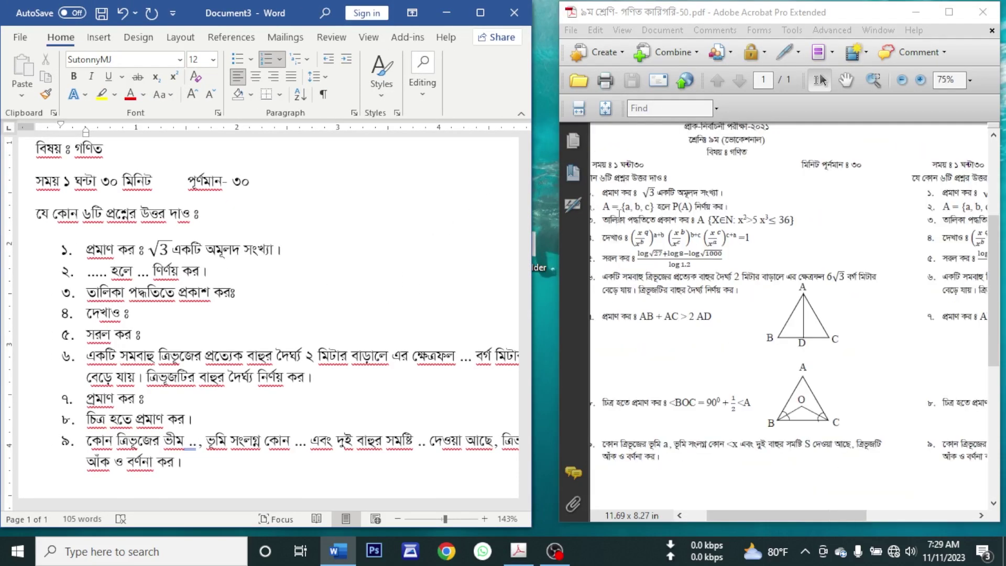
Replace the leading dots of question ২ with 'A =' in Times New Roman.
left_click(203, 264)
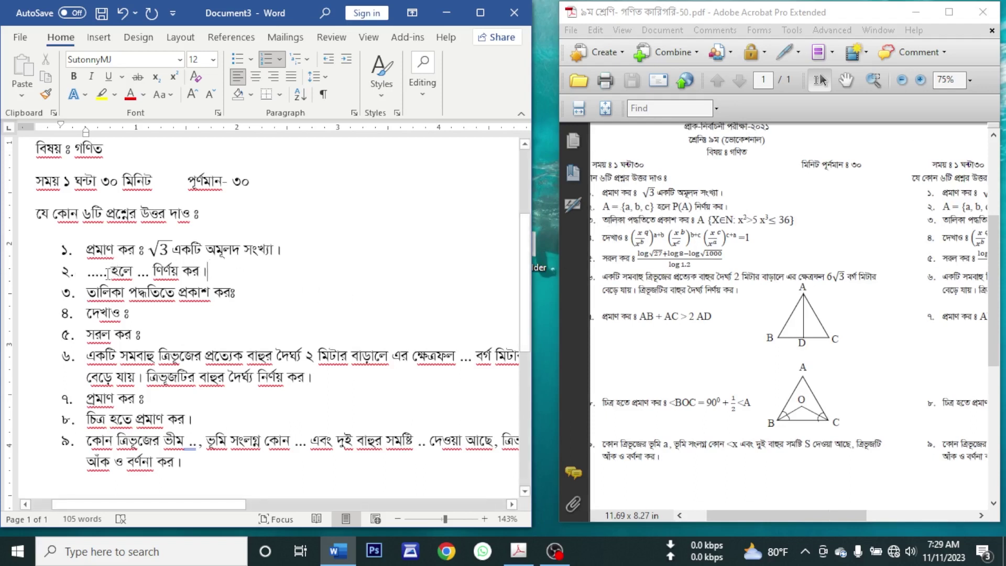
left_click_drag(108, 271, 89, 281)
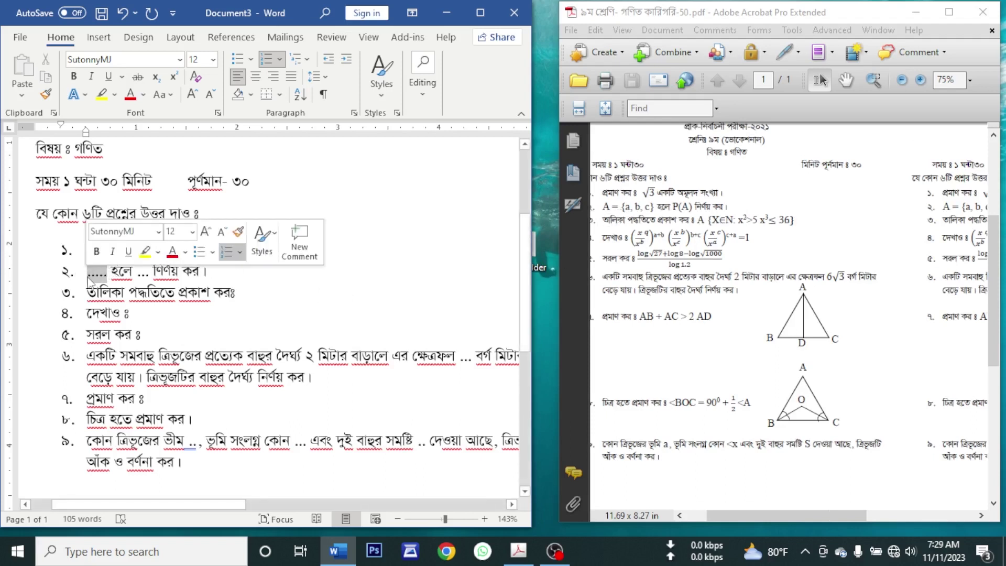
left_click(179, 60)
left_click(141, 161)
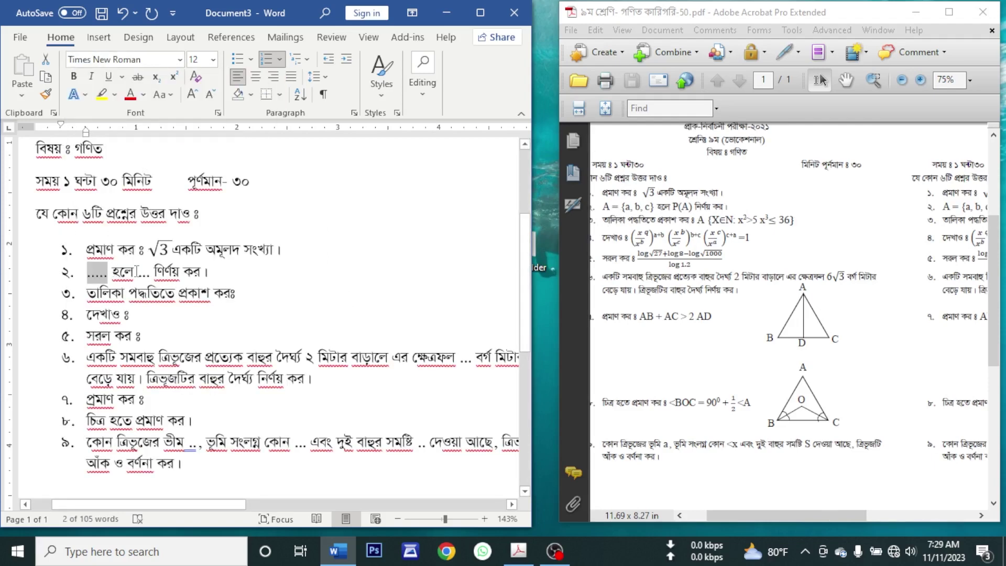
key("Delete")
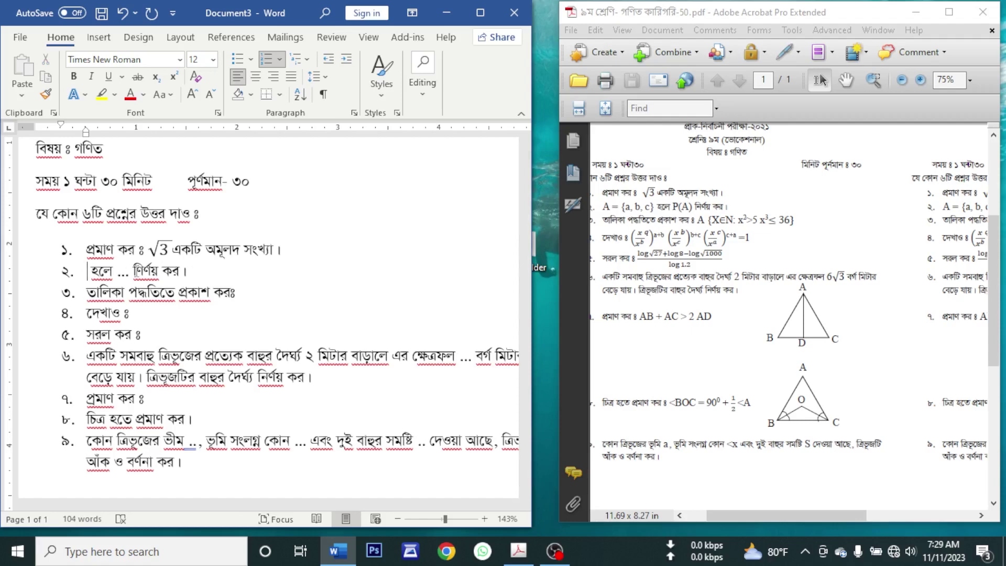
type("A =")
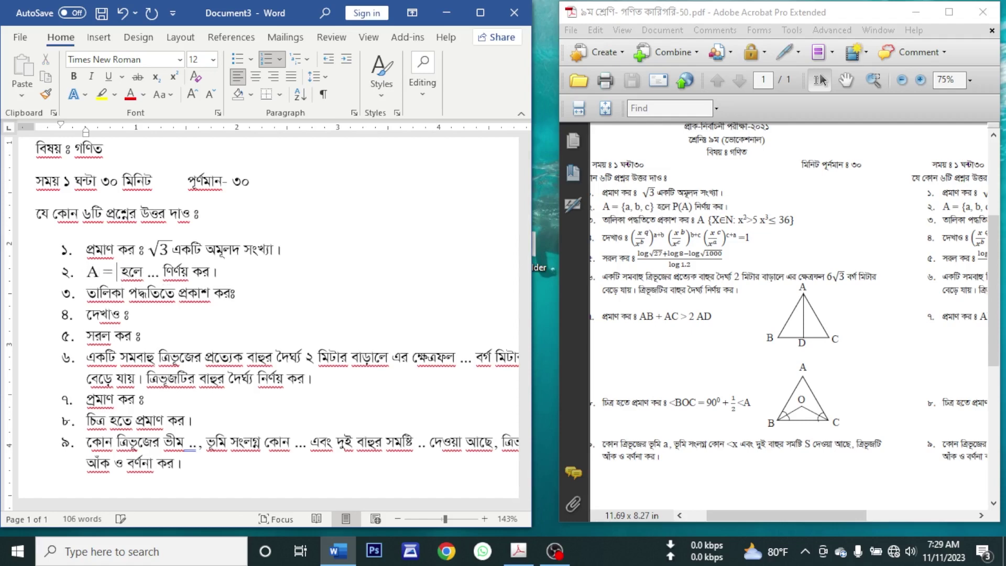
Insert an equation after 'A =' containing the braced set {a, b, c}.
left_click(99, 37)
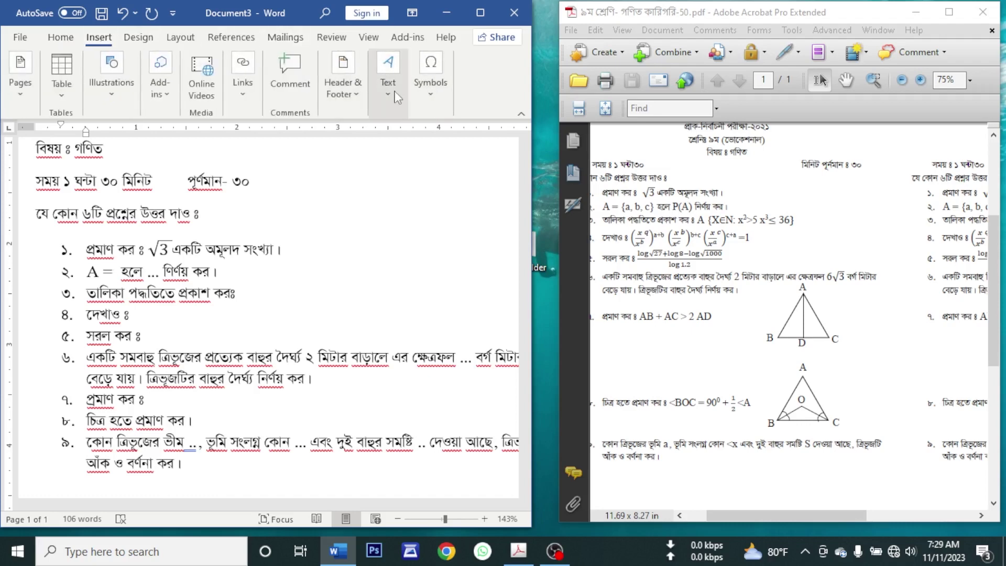
left_click(441, 99)
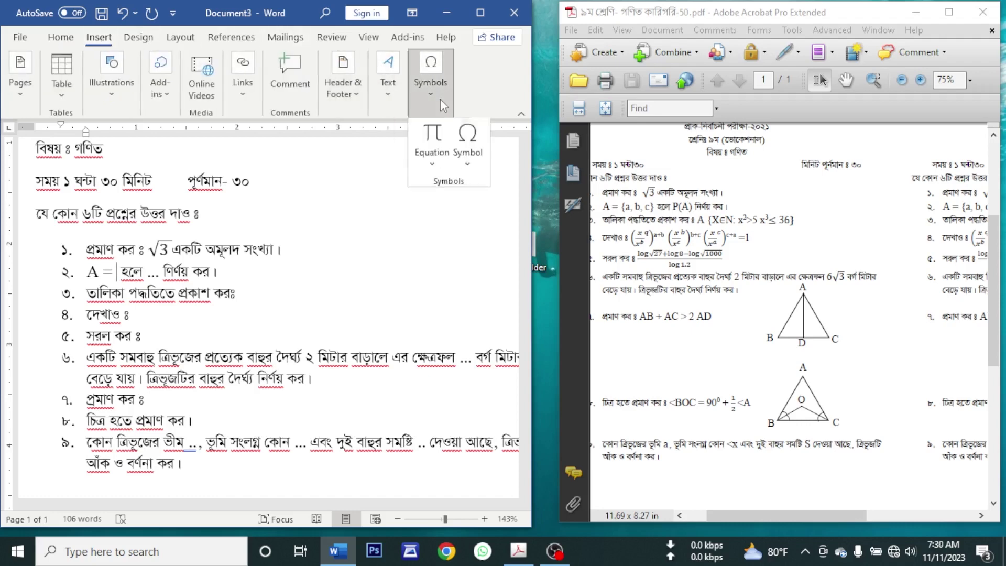
left_click(433, 137)
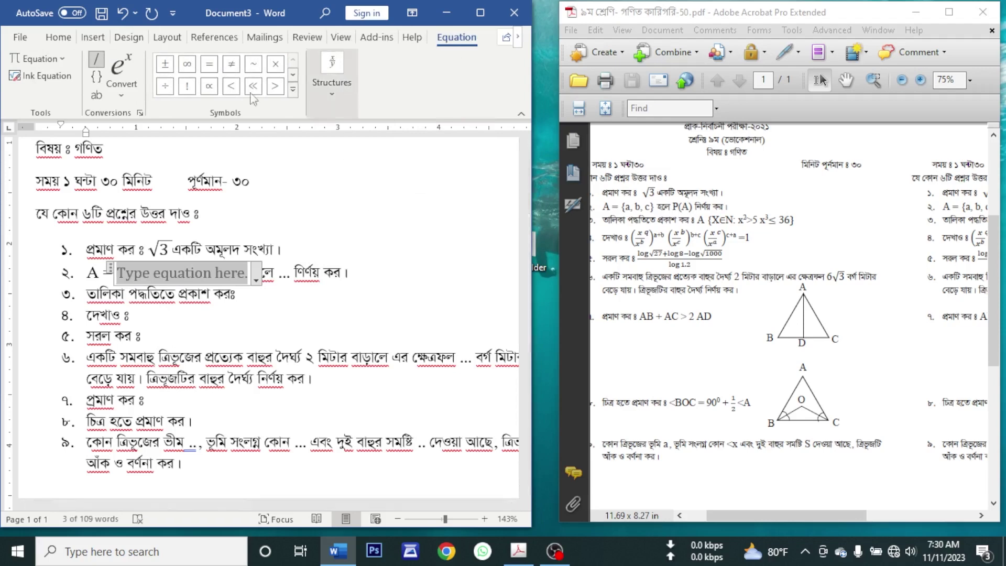
left_click(330, 94)
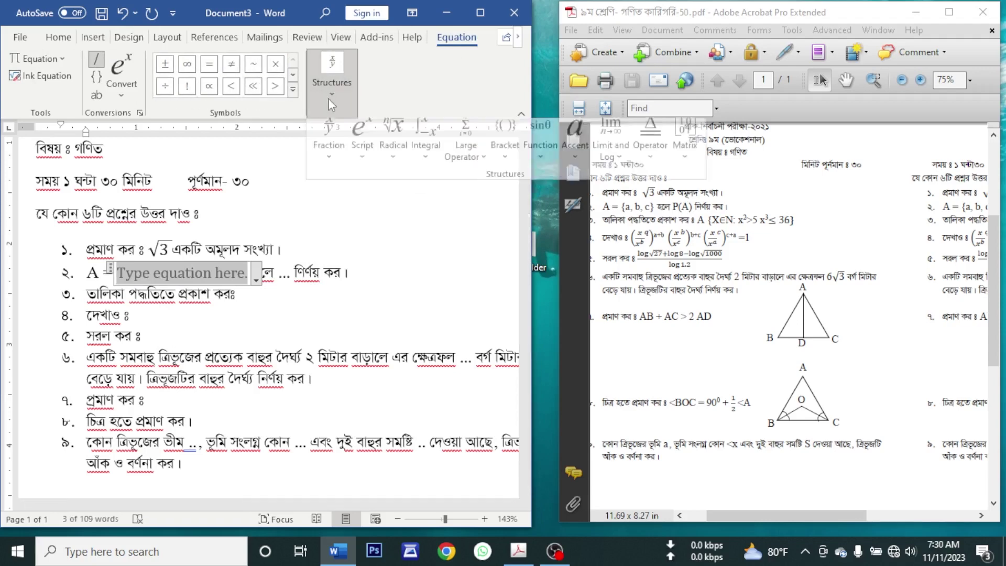
left_click(507, 149)
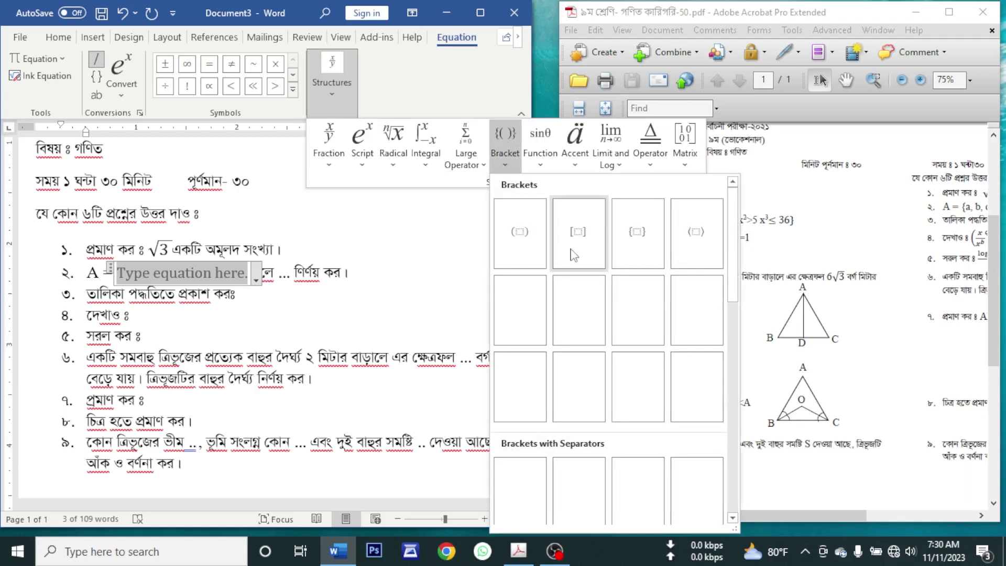
key("Escape")
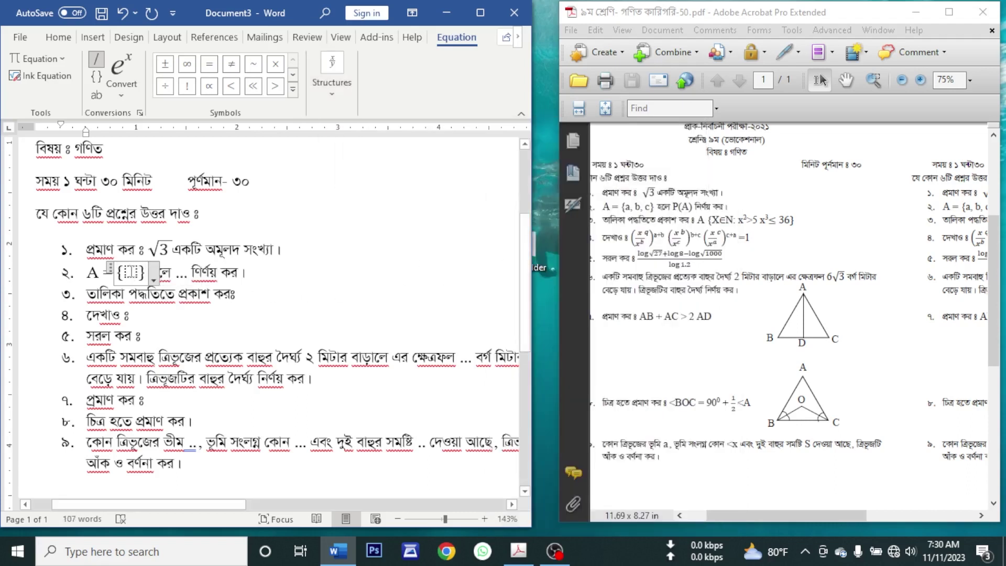
type("a")
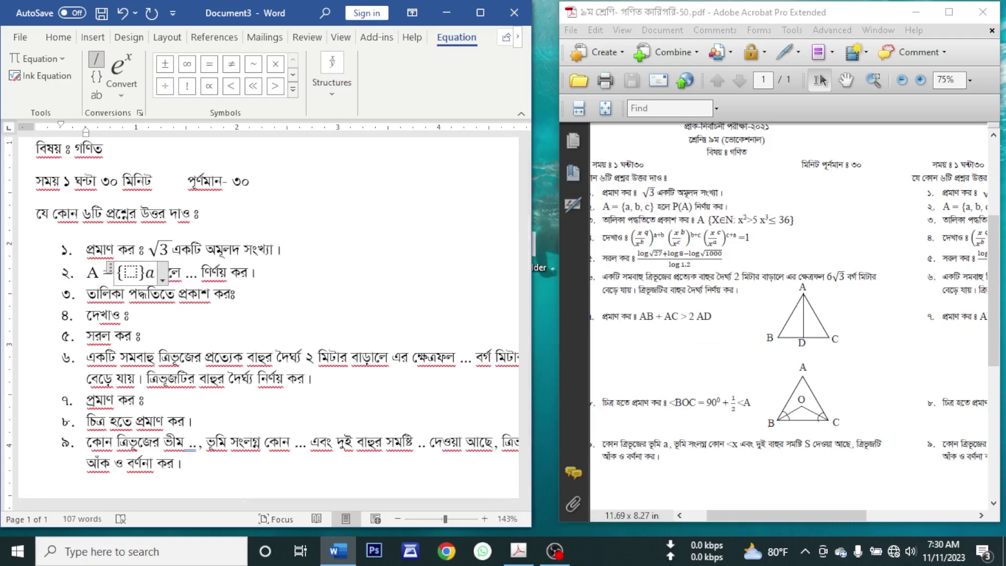
key("BackSpace")
type("a")
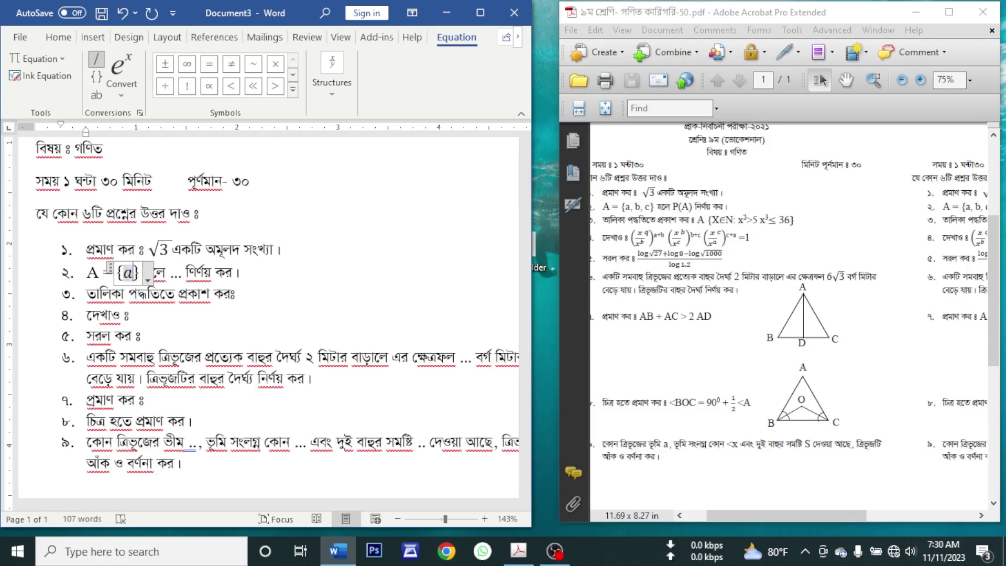
type(", b, ")
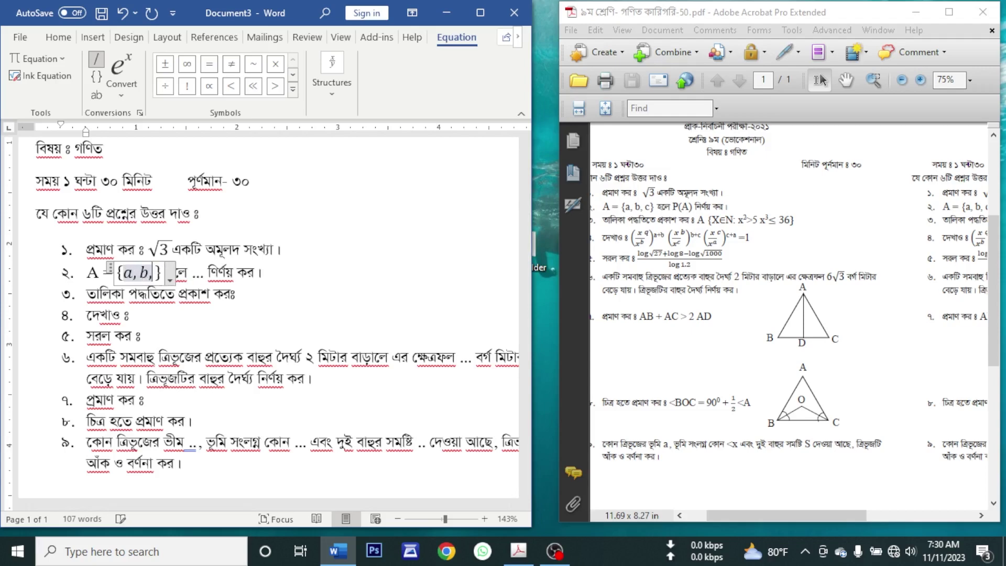
type("c")
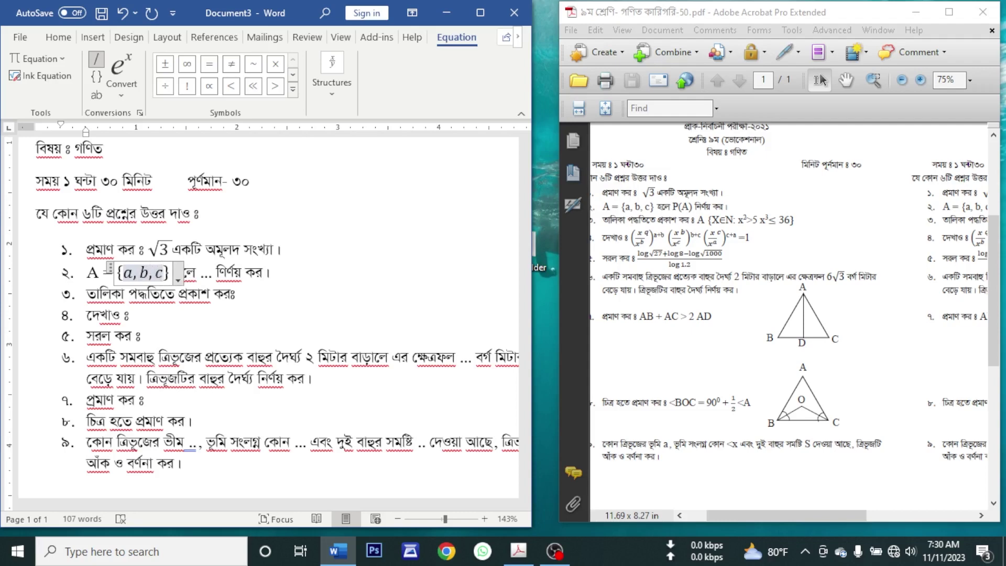
double_click(205, 273)
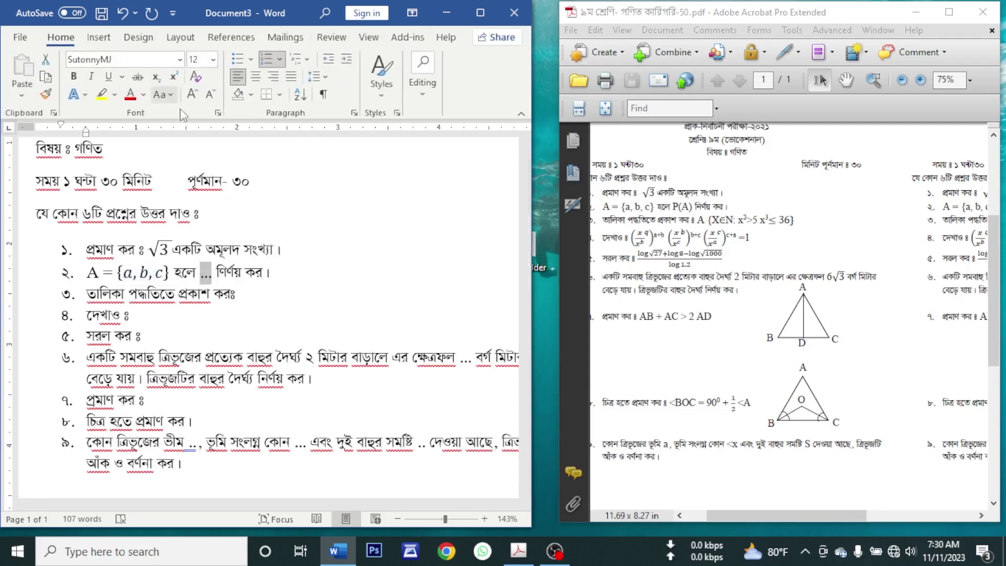
Replace the selected dots after হলে with P(A) in Times New Roman.
left_click(180, 62)
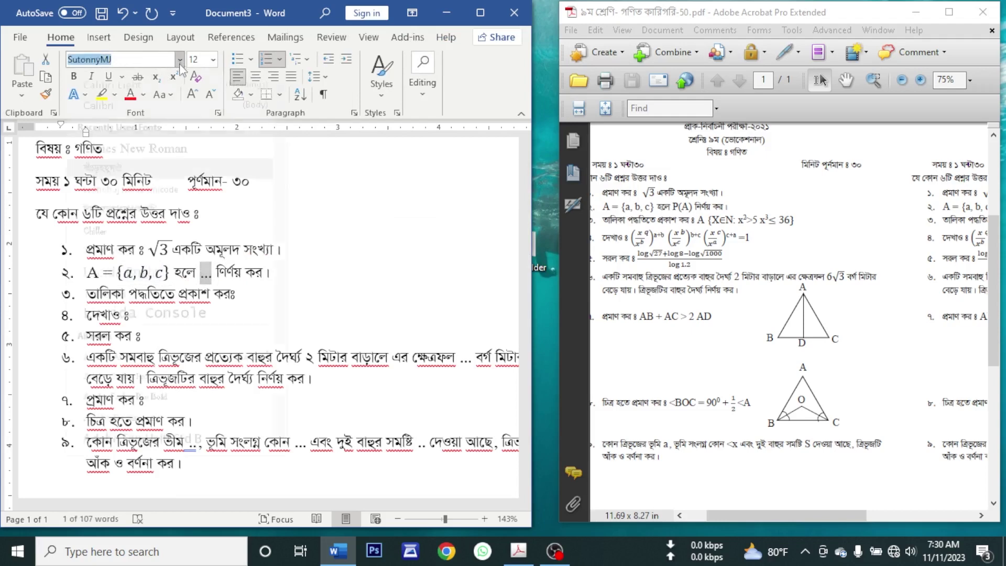
left_click(149, 164)
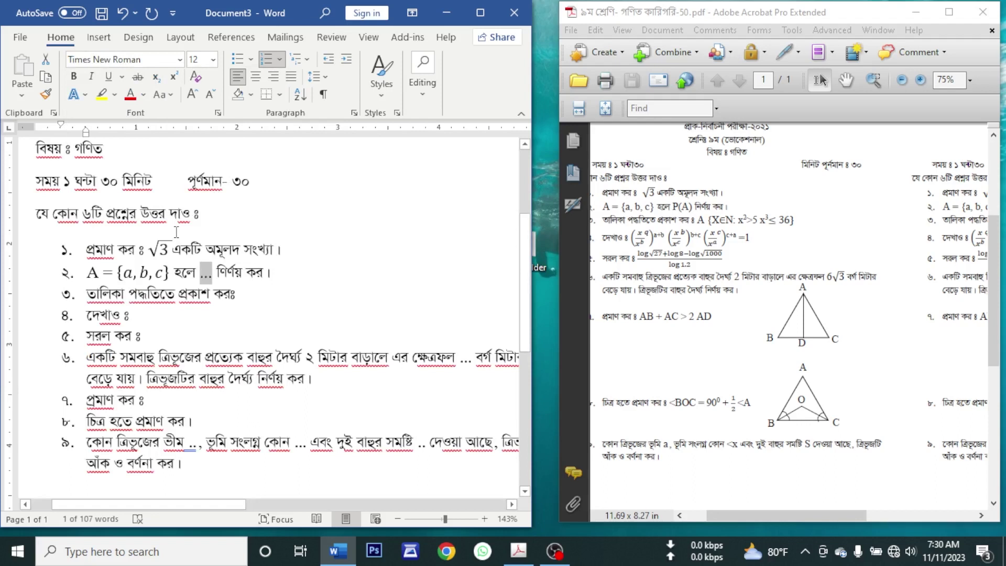
type("P")
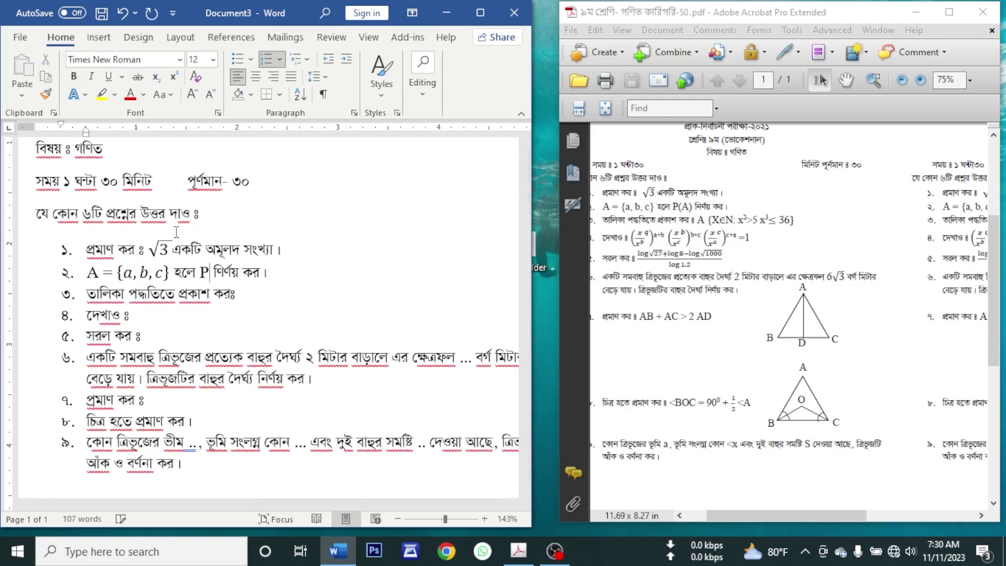
type("(")
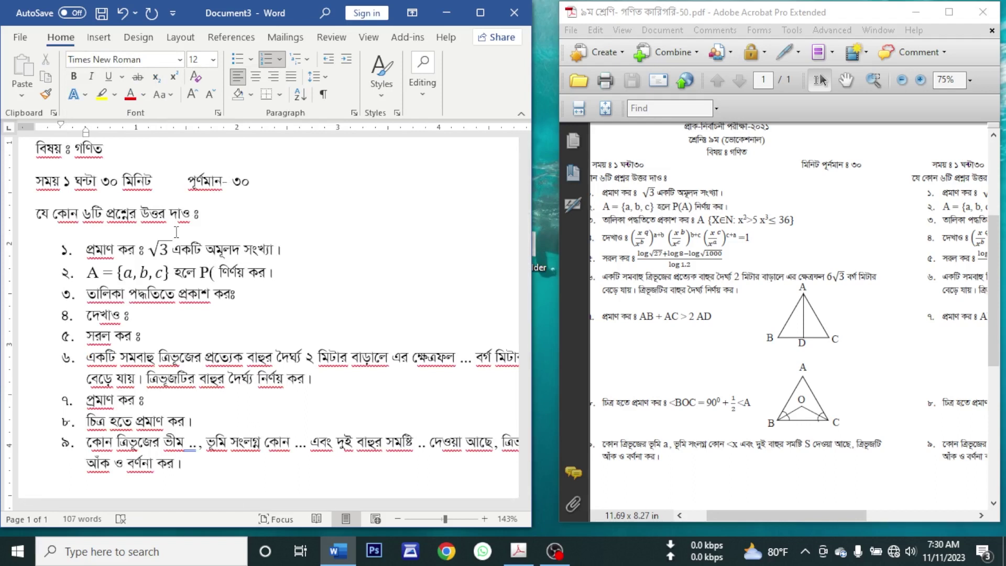
type("A)")
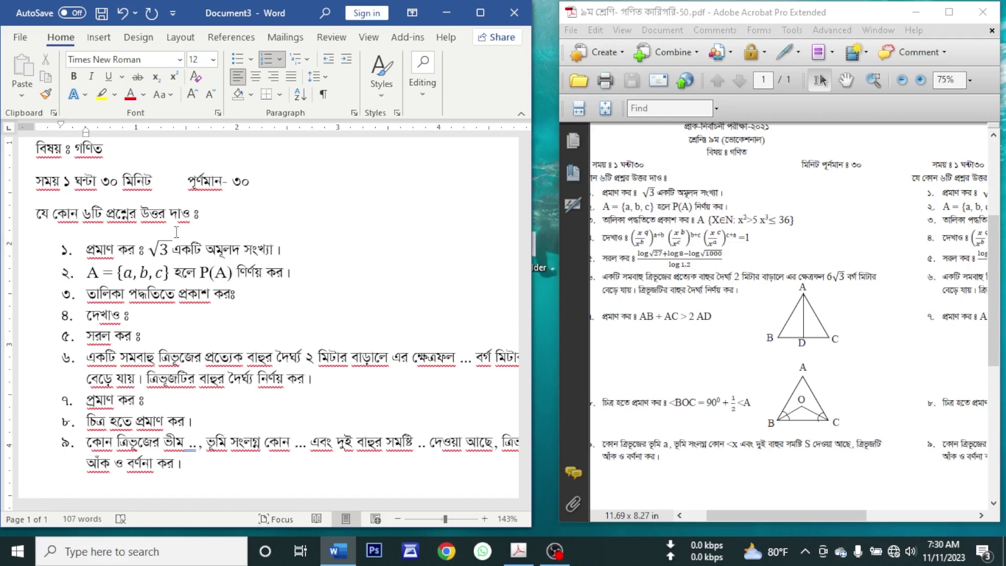
Set Times New Roman at the end of the next question's text.
left_click(144, 313)
left_click(180, 61)
left_click(105, 164)
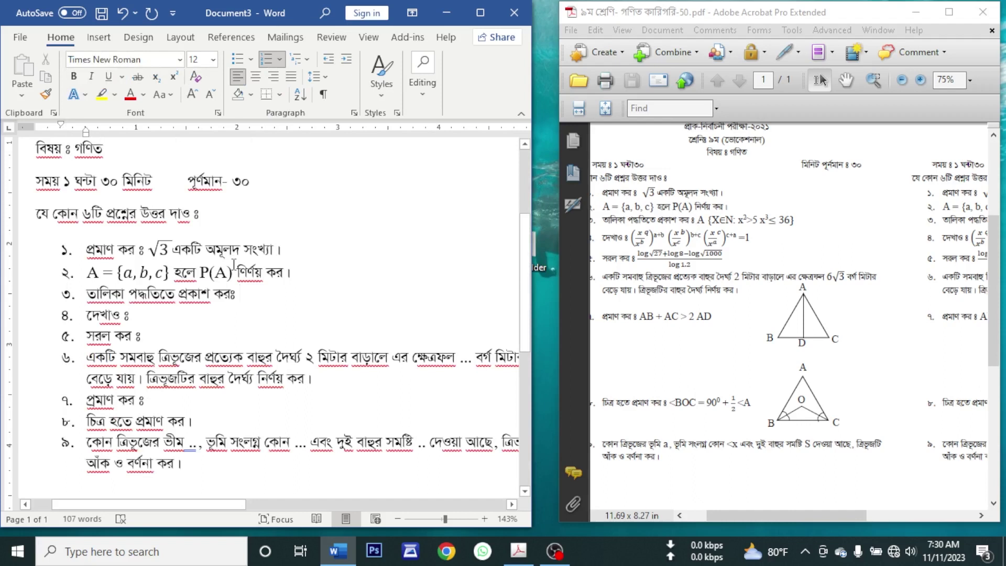
Type A after item ৩'s text and add an equation holding empty curly braces.
type("A")
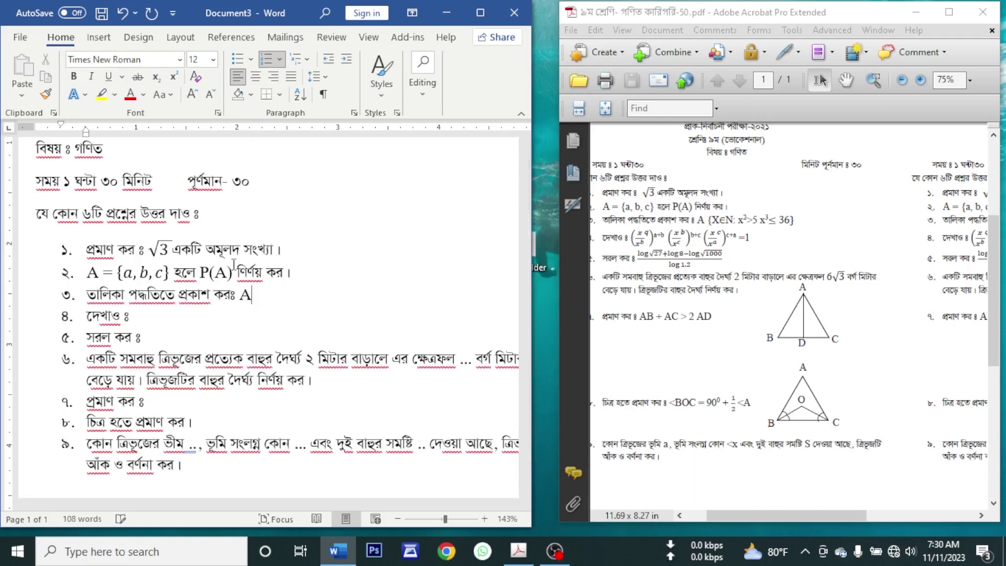
left_click(97, 38)
left_click(430, 89)
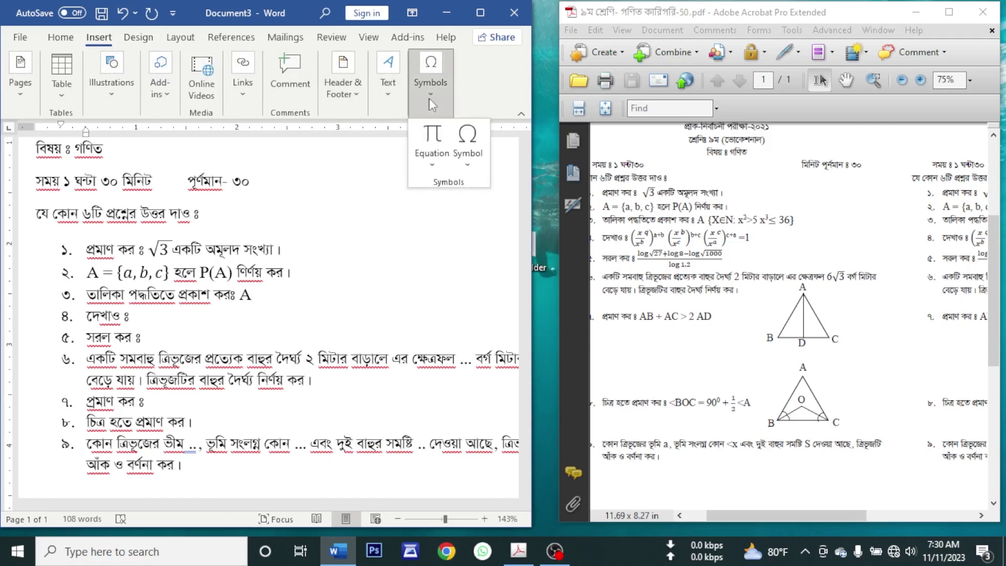
left_click(434, 155)
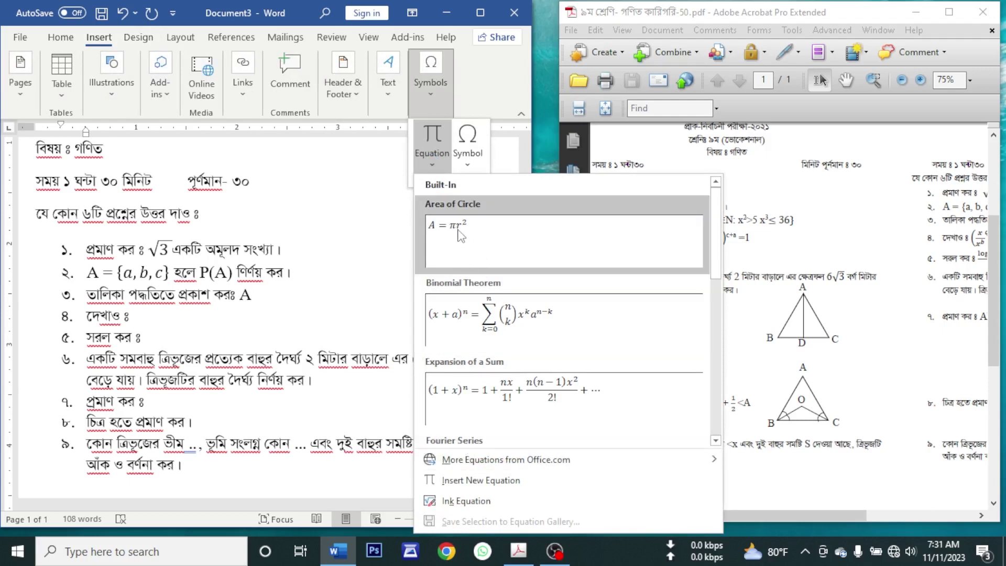
left_click(439, 170)
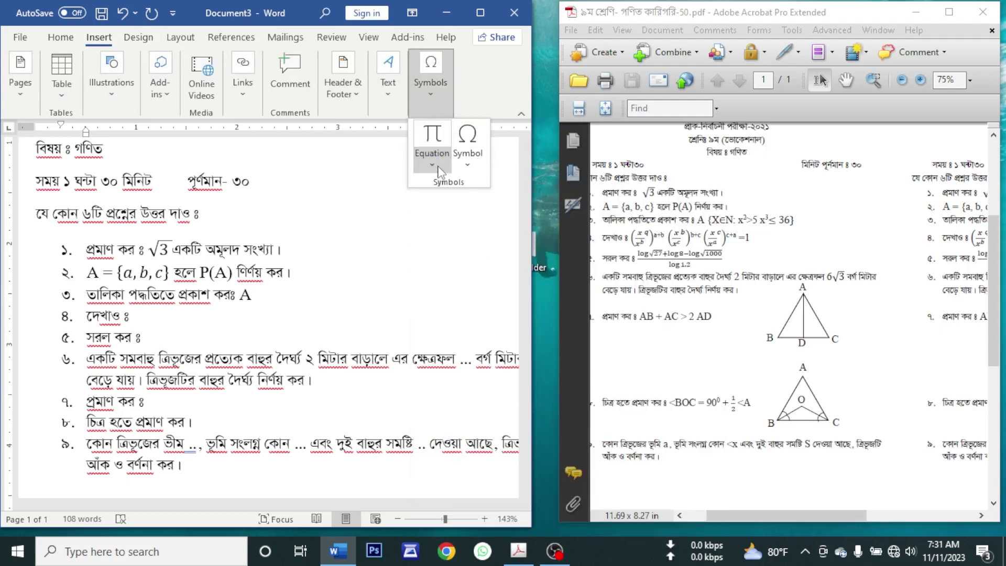
left_click(440, 171)
key("alt+equal")
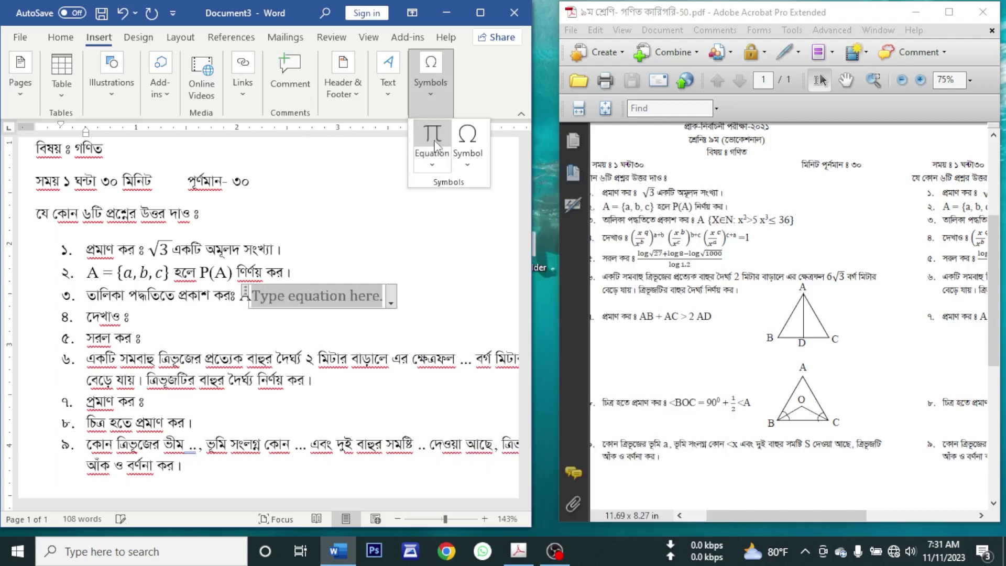
left_click(316, 99)
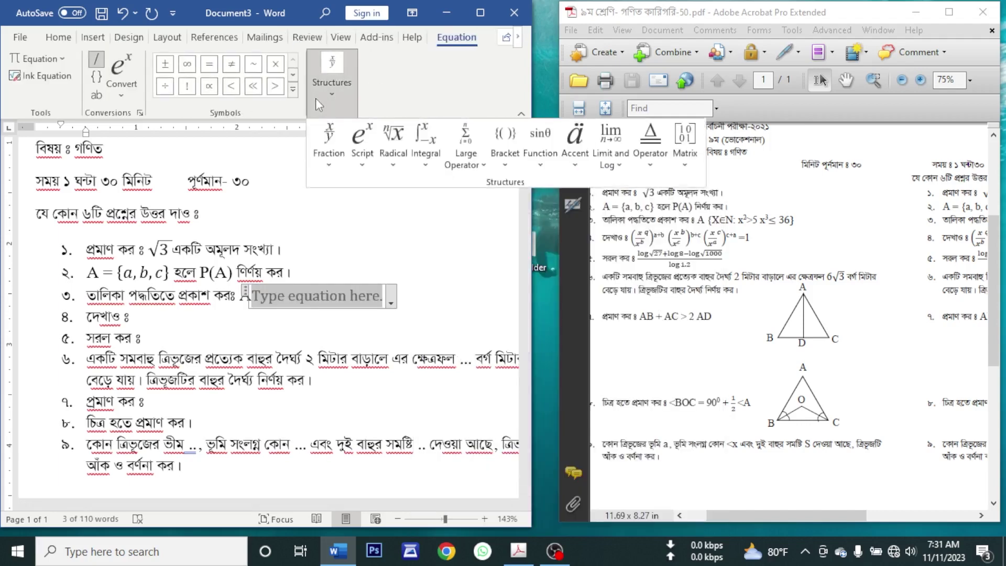
left_click(509, 149)
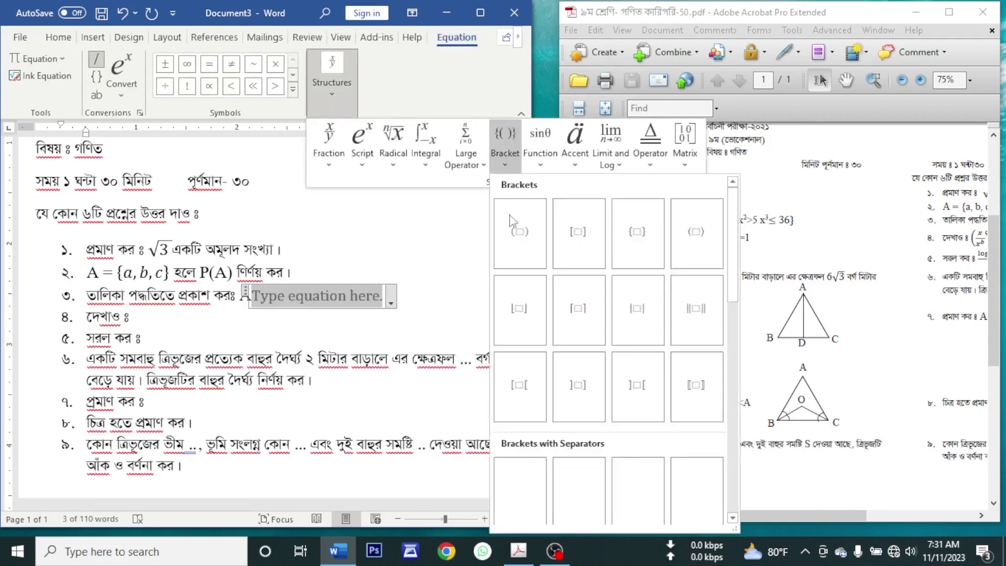
left_click(638, 242)
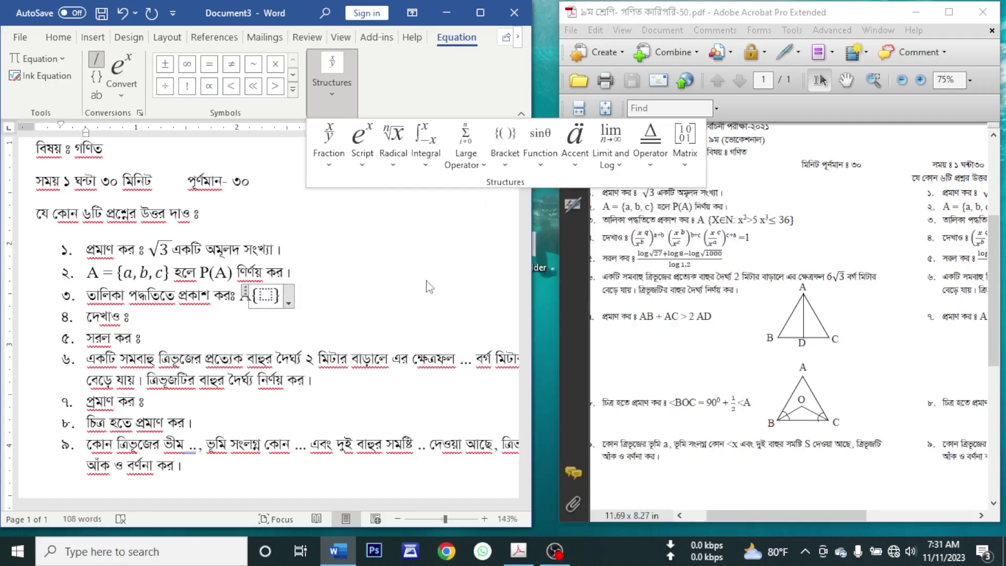
left_click(266, 294)
left_click(265, 294)
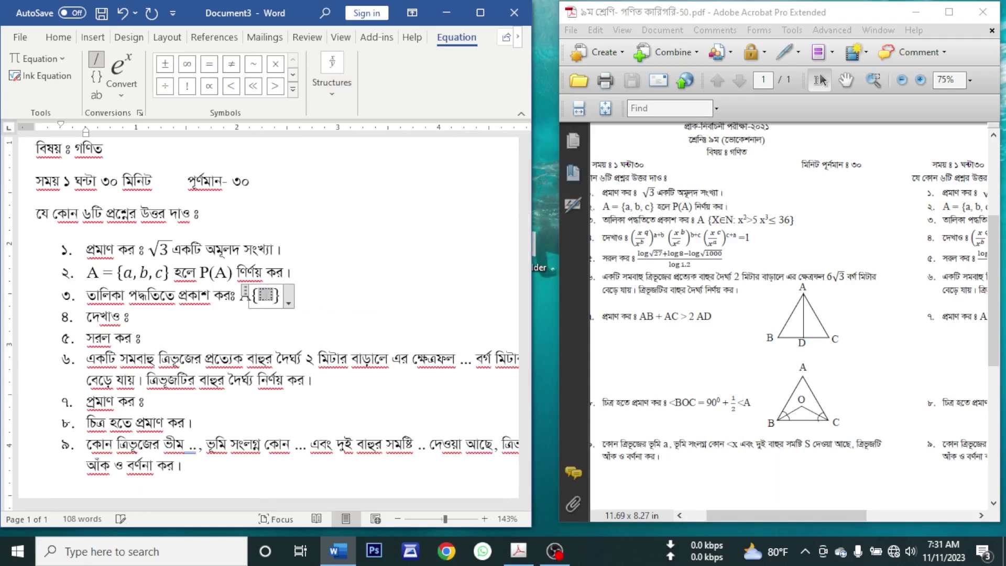
Fill the braces with 'X ∈ N:' using the element-of symbol.
type("X")
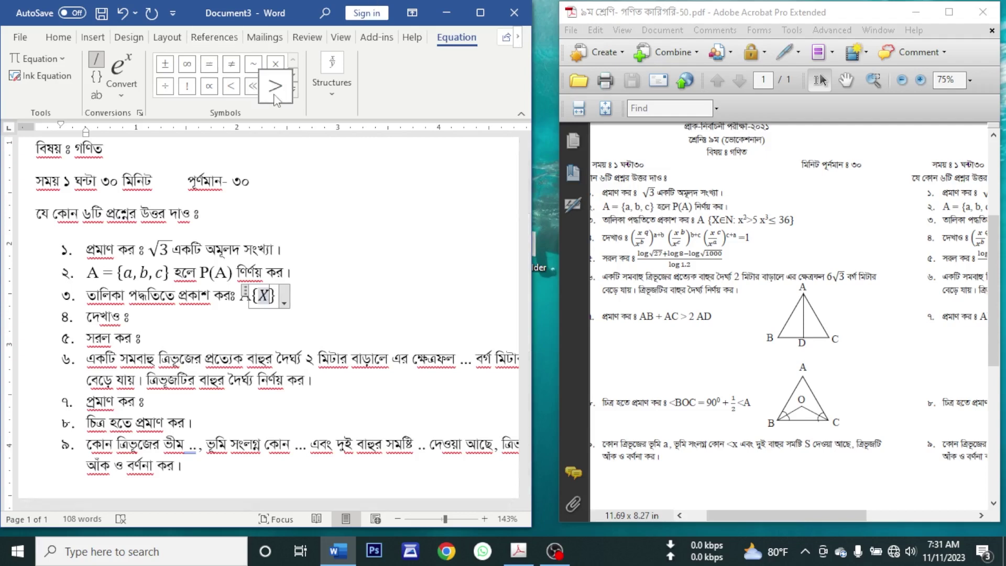
left_click(322, 95)
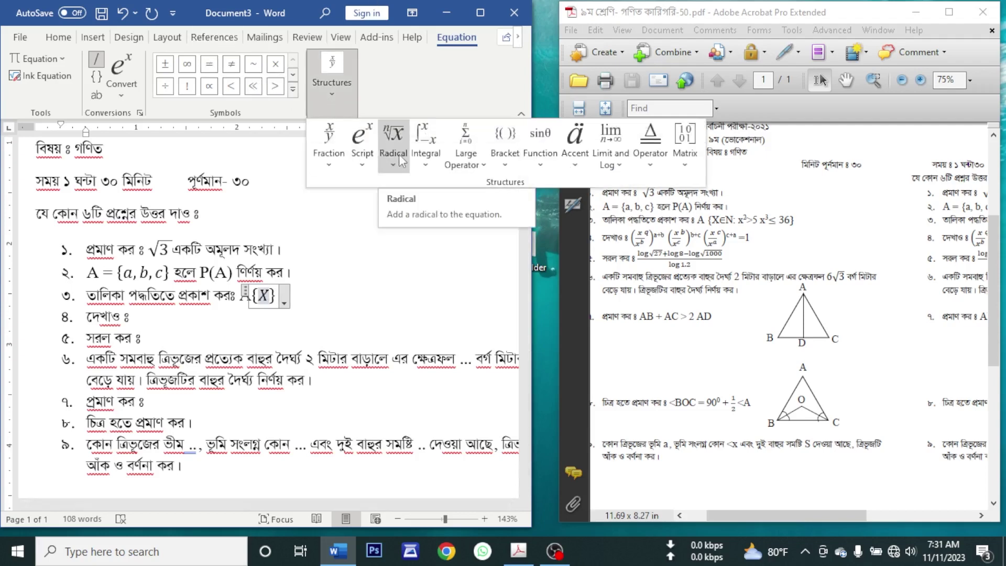
left_click(293, 90)
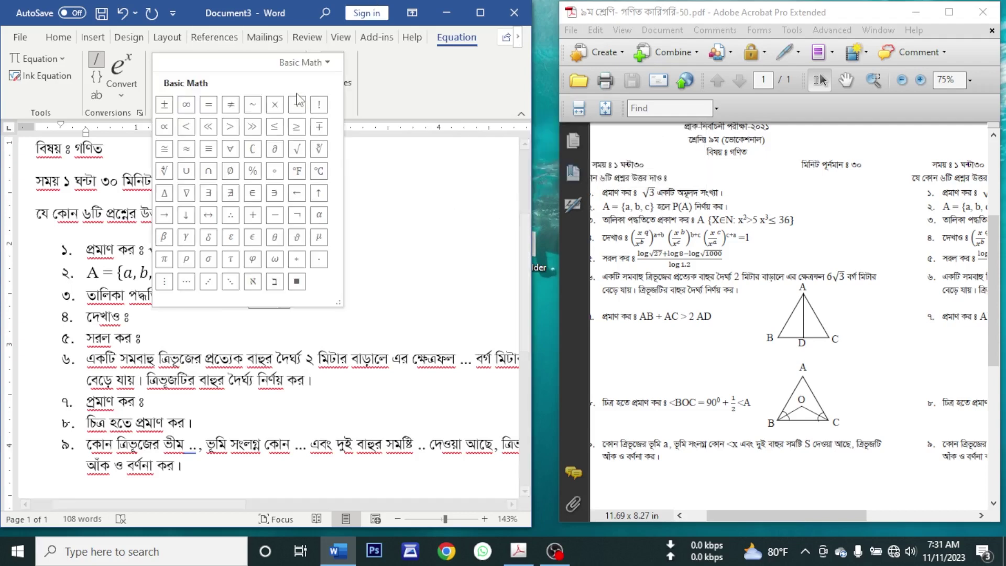
left_click(254, 201)
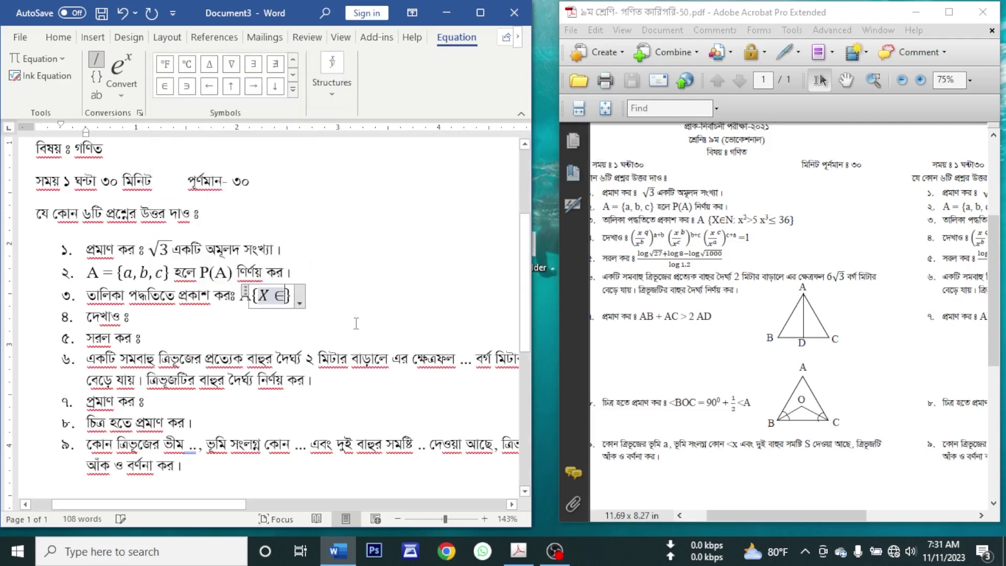
type("N:")
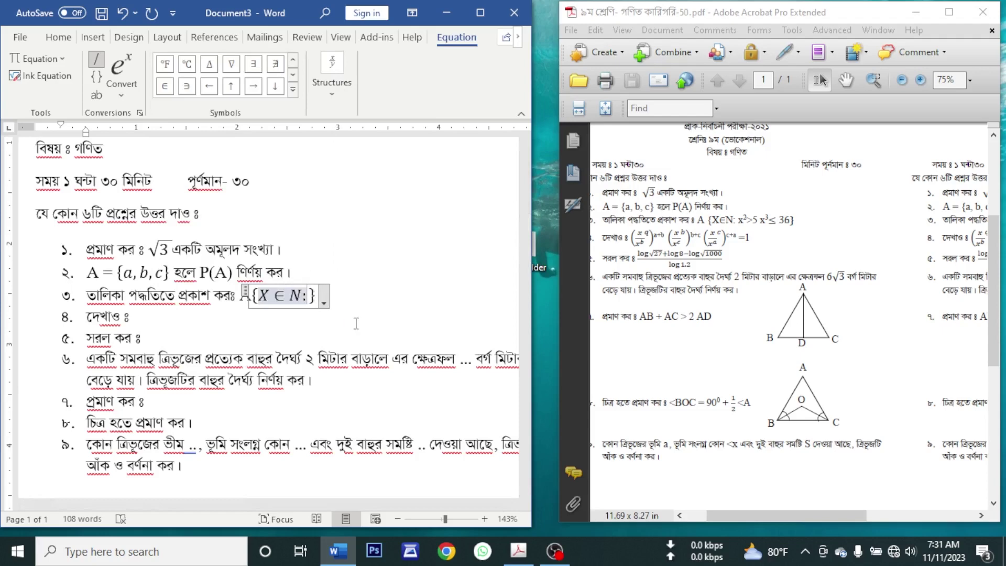
left_click(334, 99)
Add x² > 5x³ after N: using superscript structures.
left_click(362, 142)
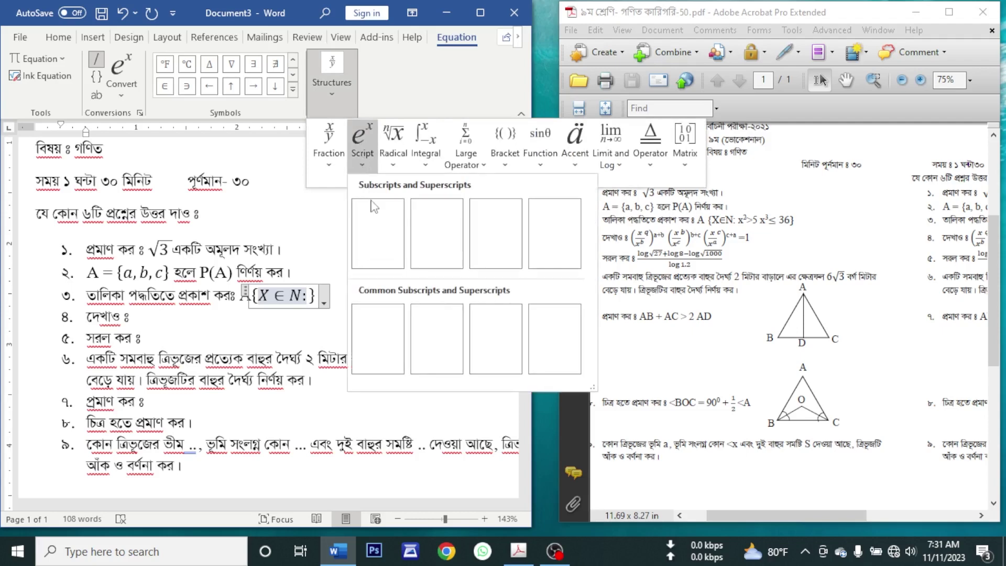
left_click(375, 240)
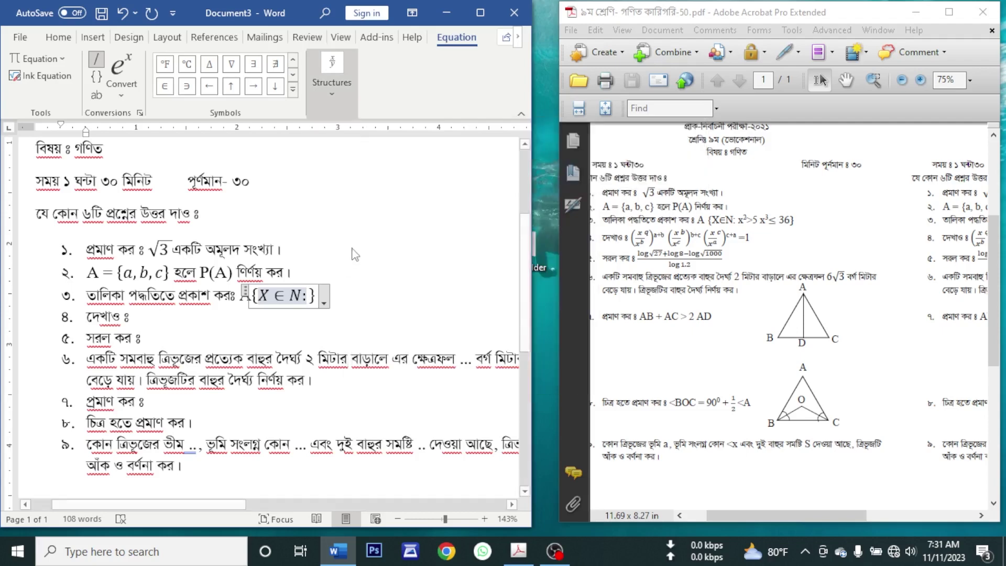
type("x")
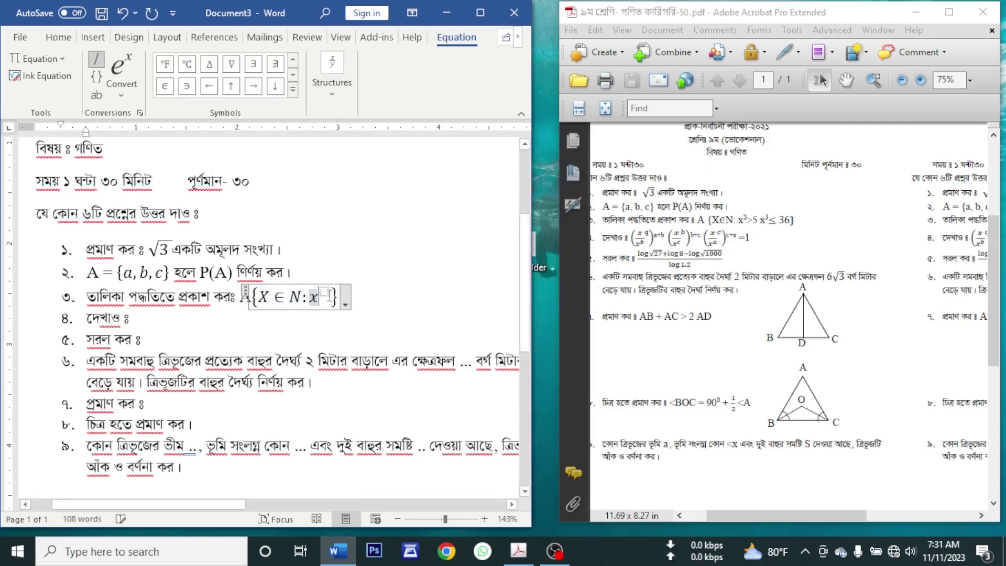
type("2")
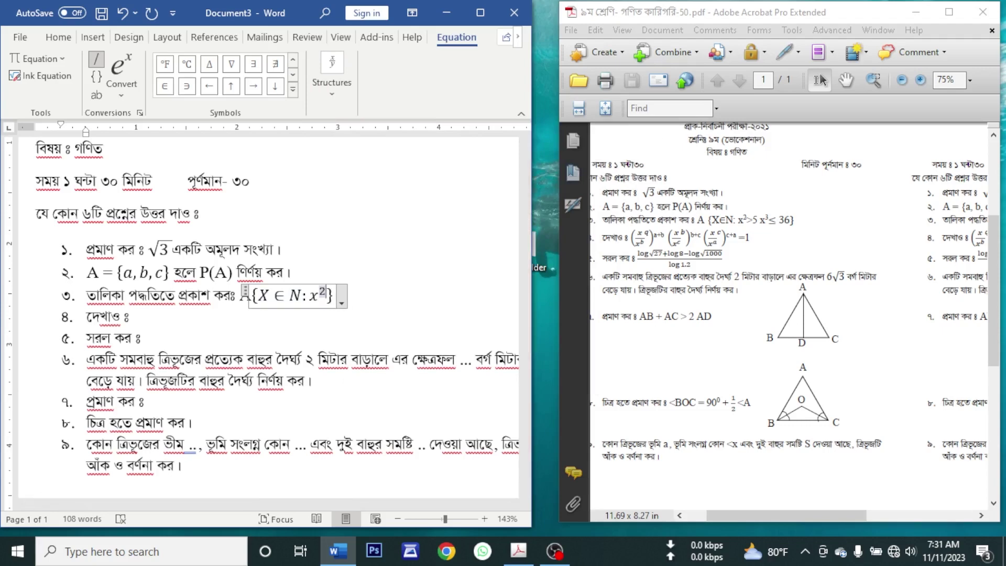
key("shift+Home")
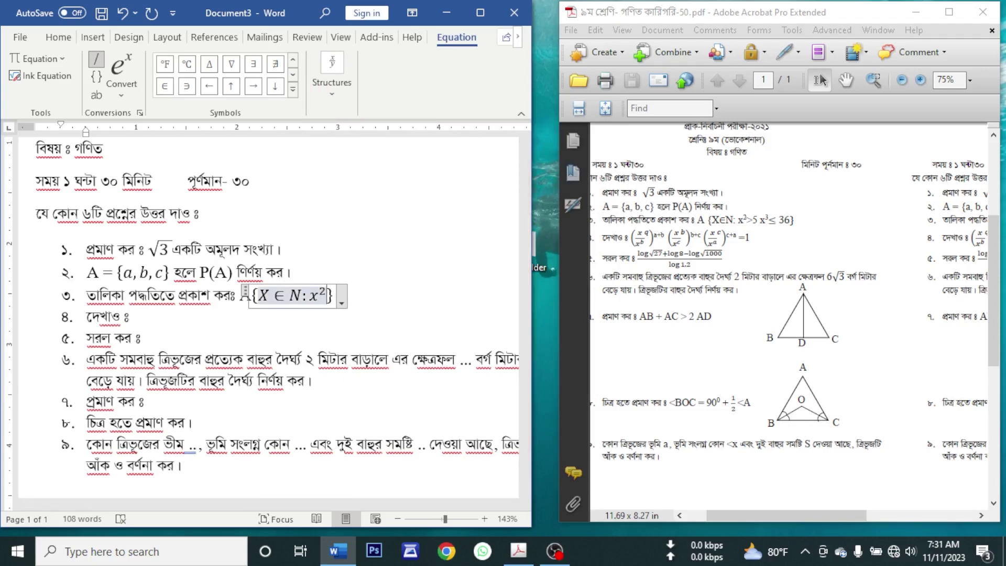
type("> ")
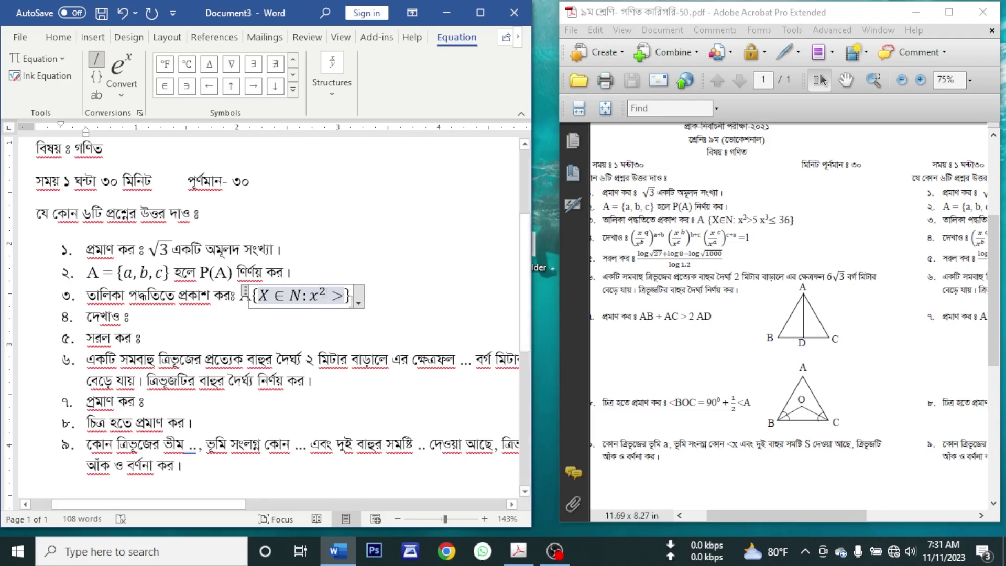
type("5")
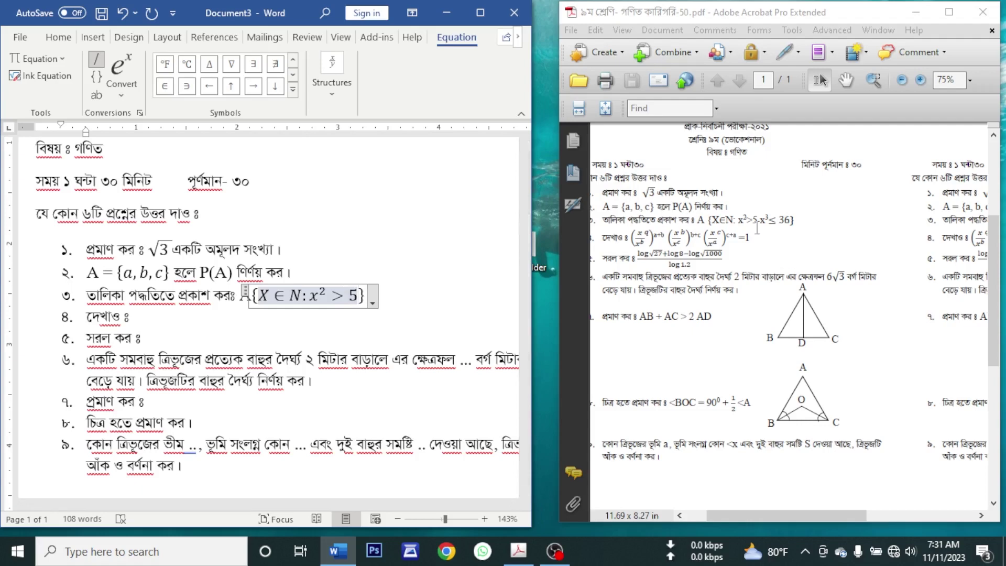
left_click_drag(767, 224, 775, 223)
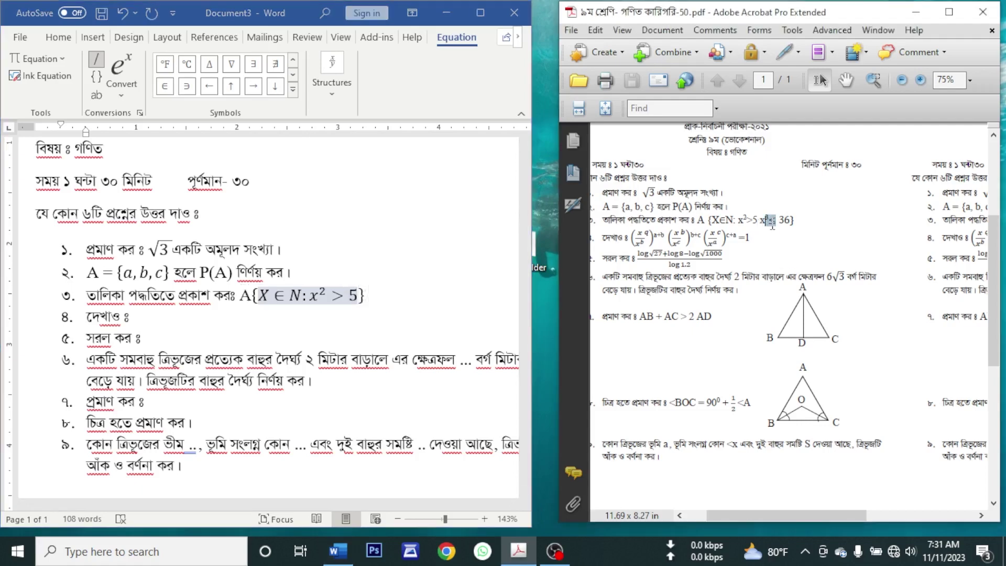
left_click(330, 99)
left_click(362, 144)
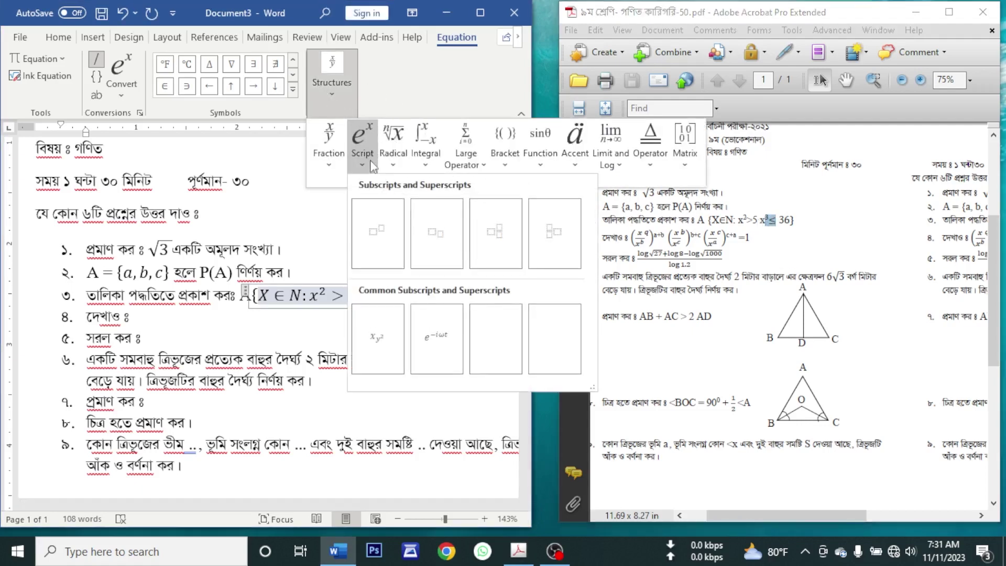
left_click(388, 233)
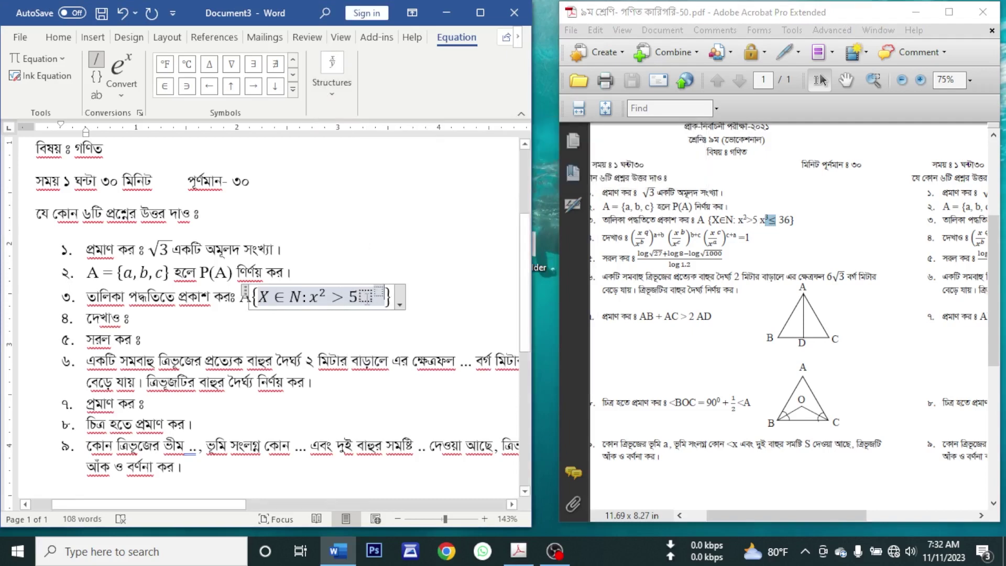
type("x")
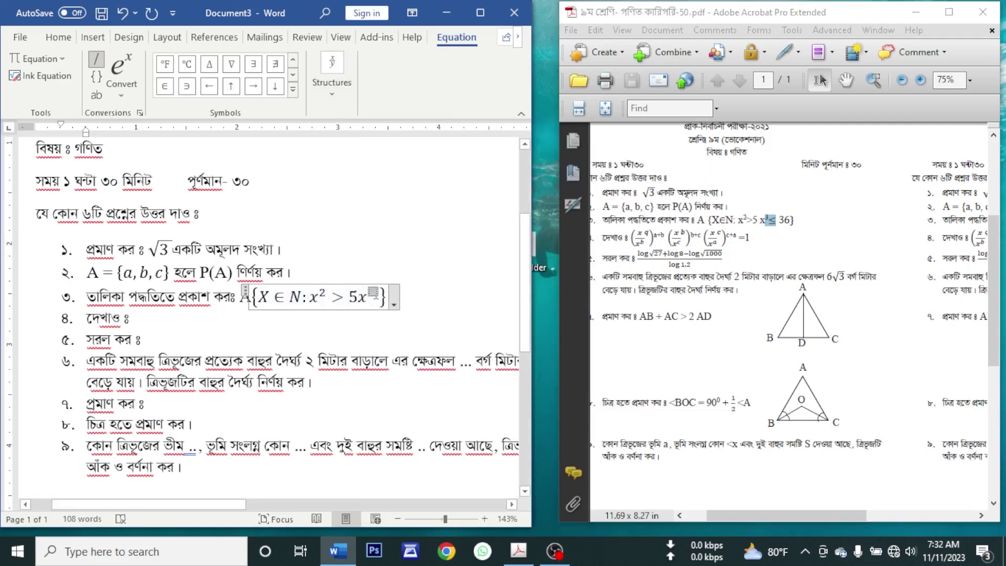
type("3")
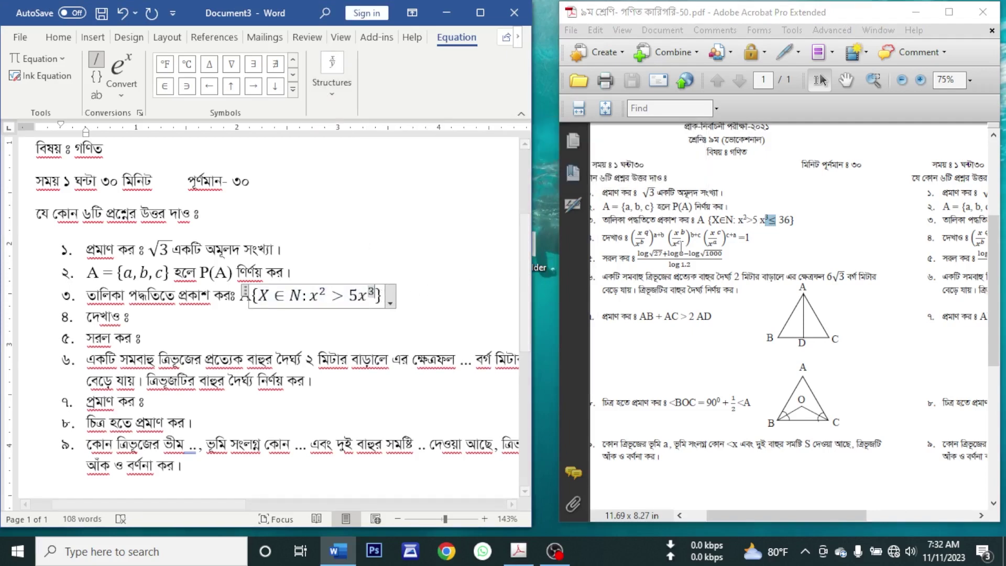
Finish the condition with ≤ 36 after 5x³, removing a stray ≤.
left_click(776, 228)
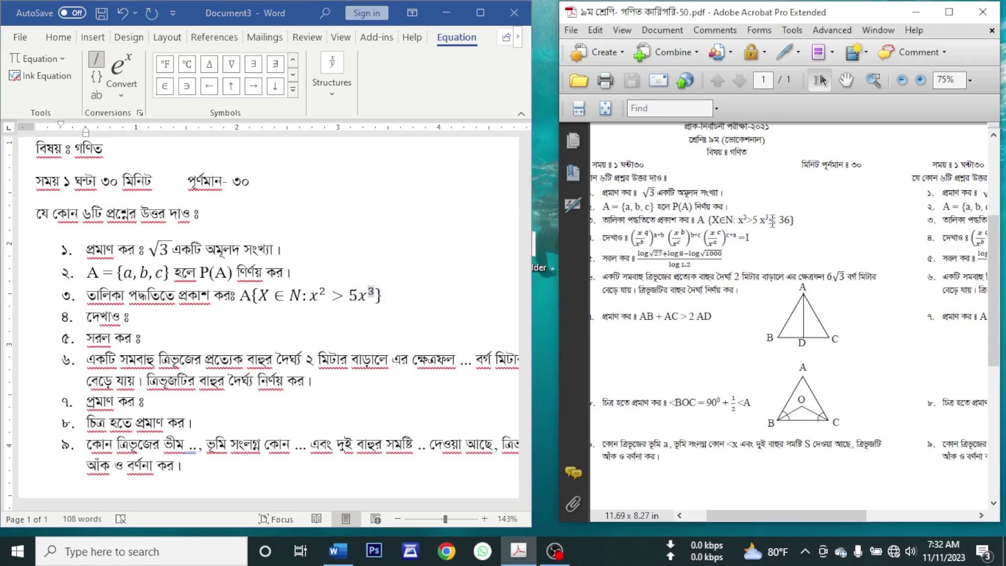
left_click(300, 100)
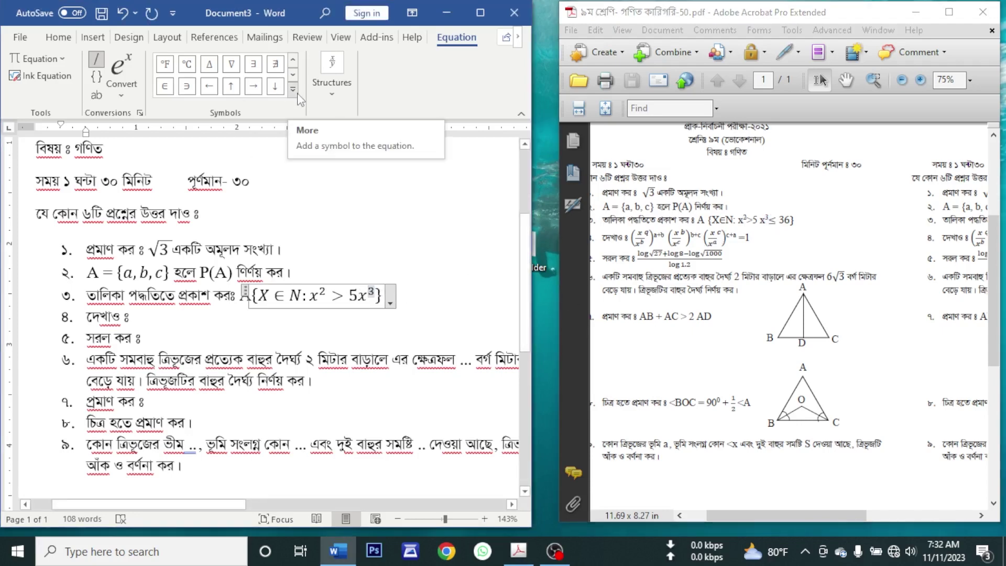
left_click(295, 93)
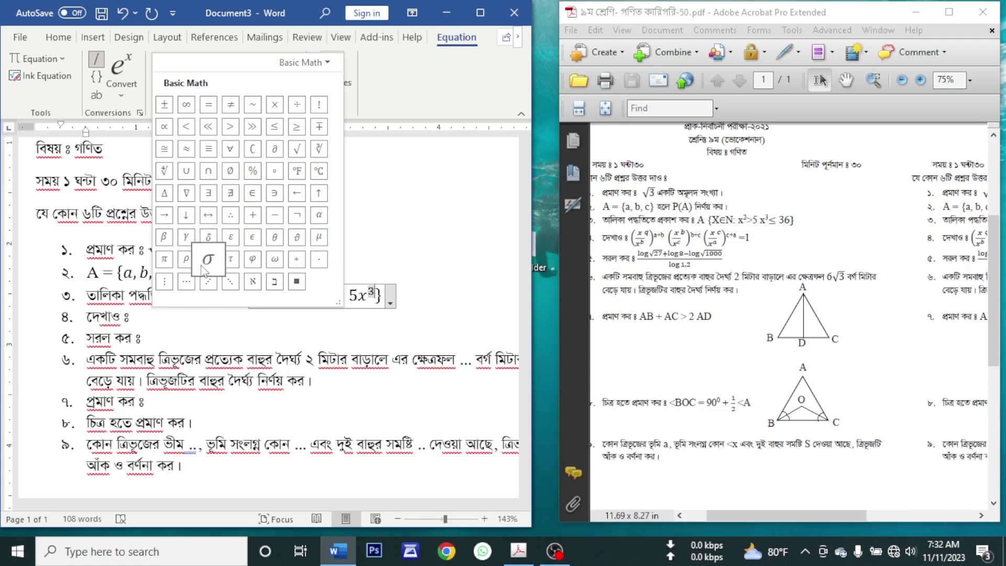
left_click(275, 127)
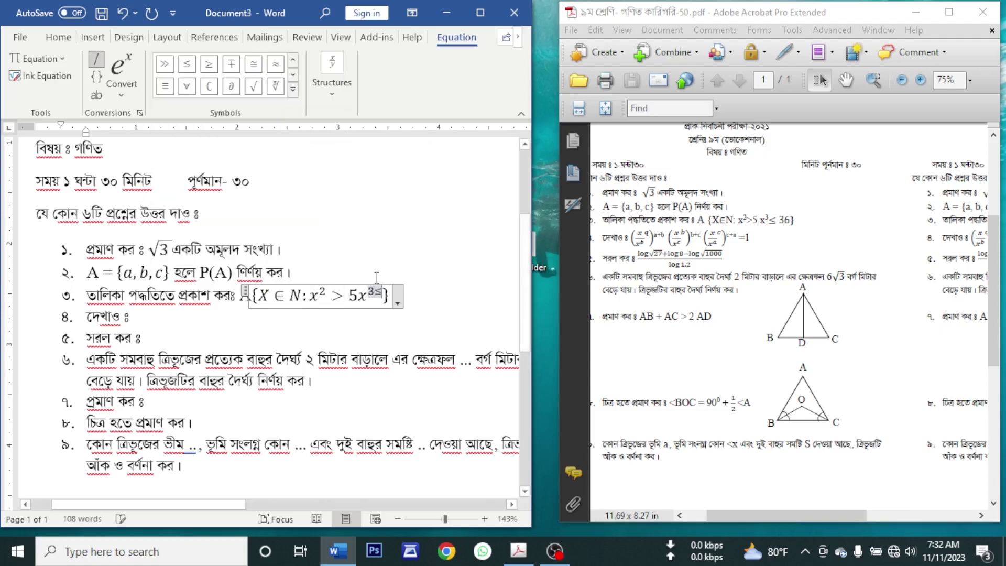
key("BackSpace")
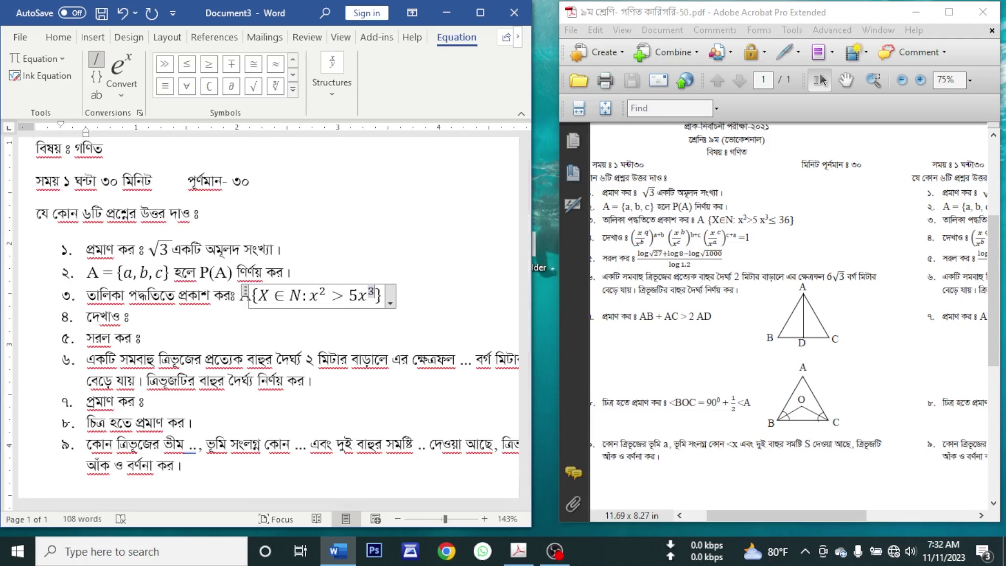
key("Right")
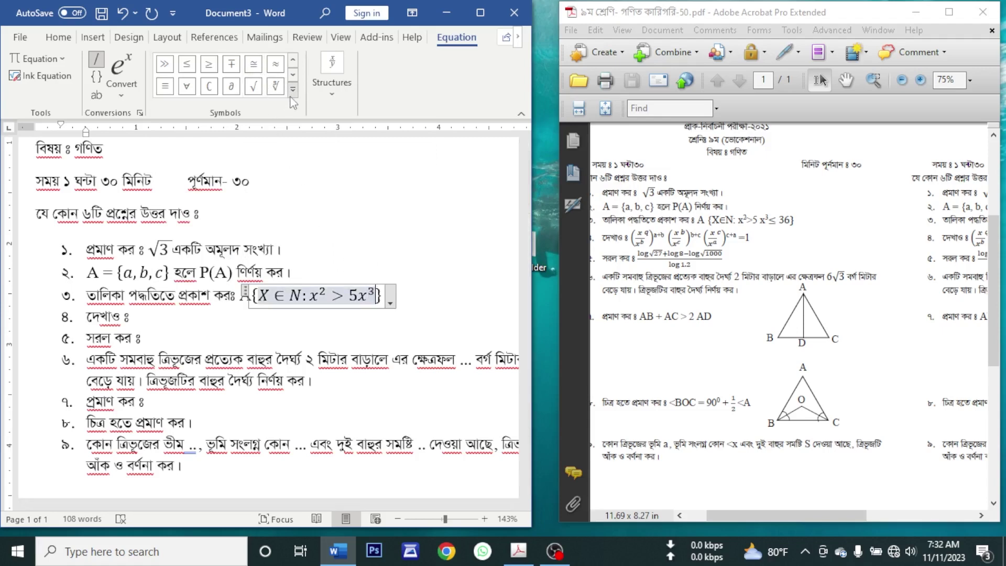
left_click(186, 64)
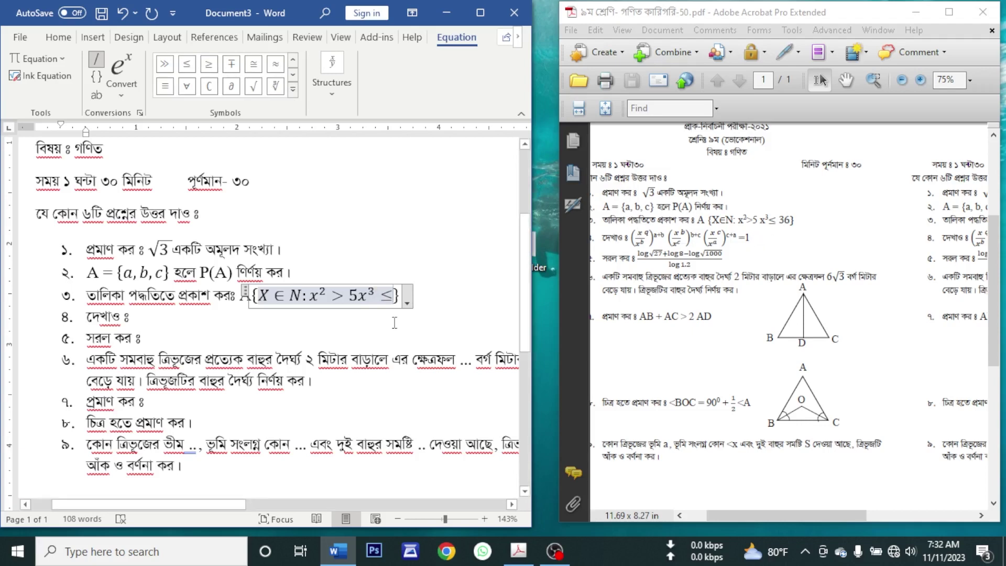
type("36")
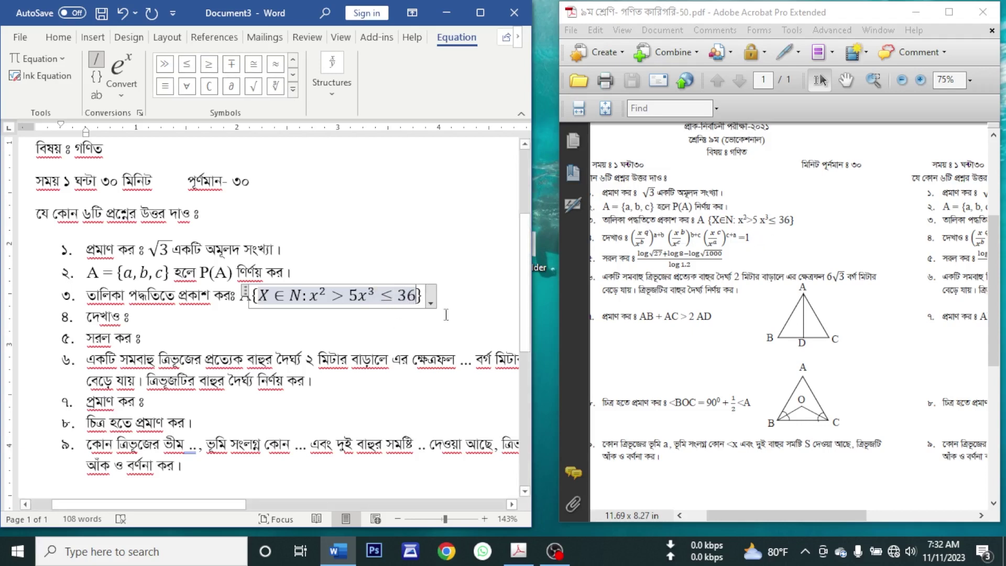
Zoom the exam PDF to 200% and select question 4's a+b exponent for reference.
left_click(452, 312)
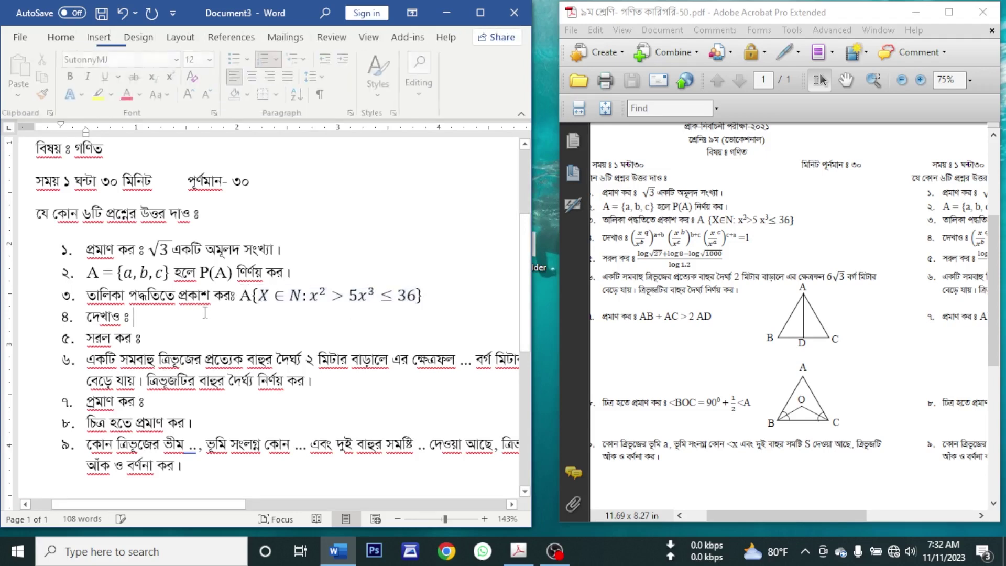
left_click(633, 245)
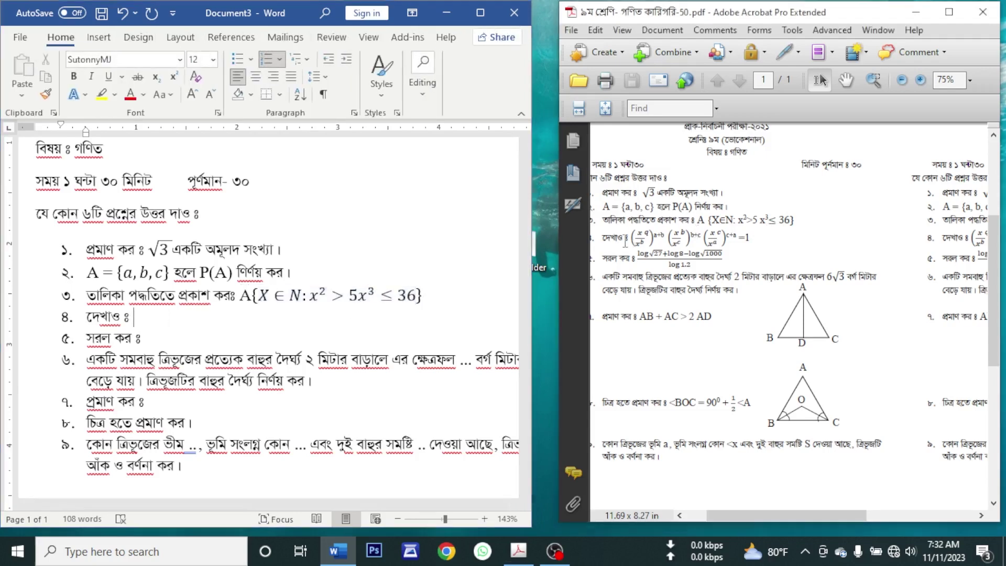
scroll(652, 236, "up", 4)
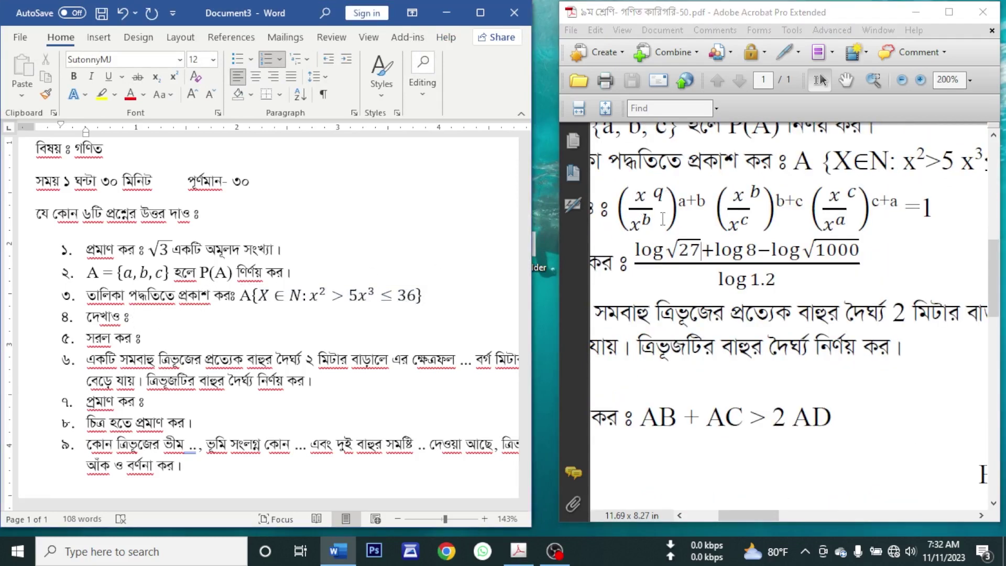
left_click_drag(685, 199, 666, 218)
left_click(172, 328)
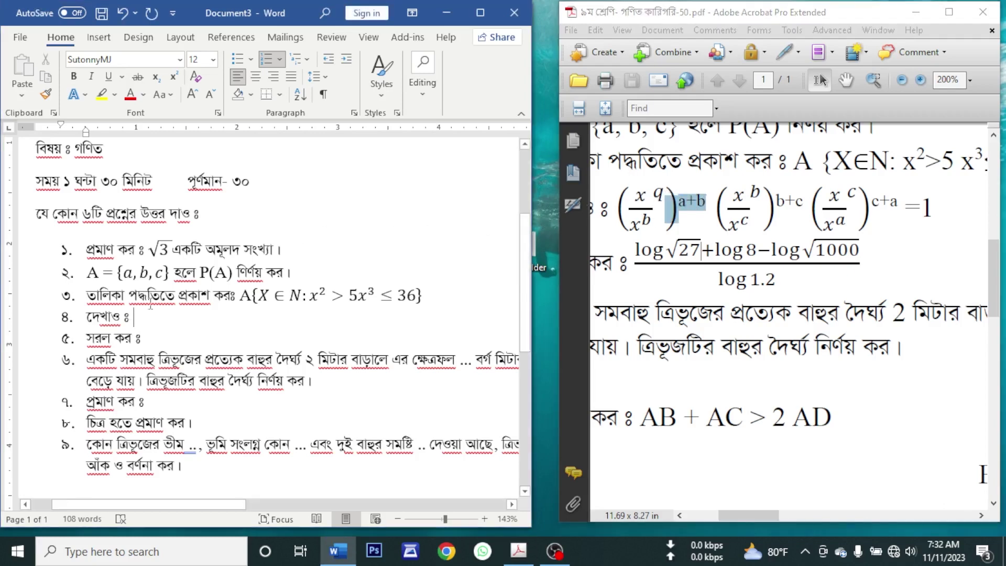
left_click(98, 37)
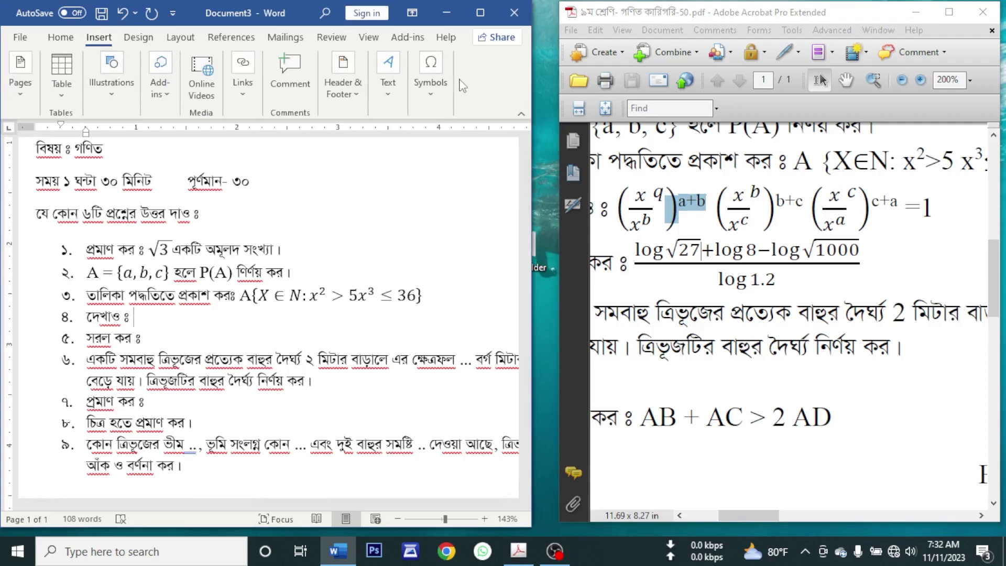
Insert a new equation with a superscript whose base holds a parenthesized stacked fraction.
left_click(430, 91)
left_click(428, 153)
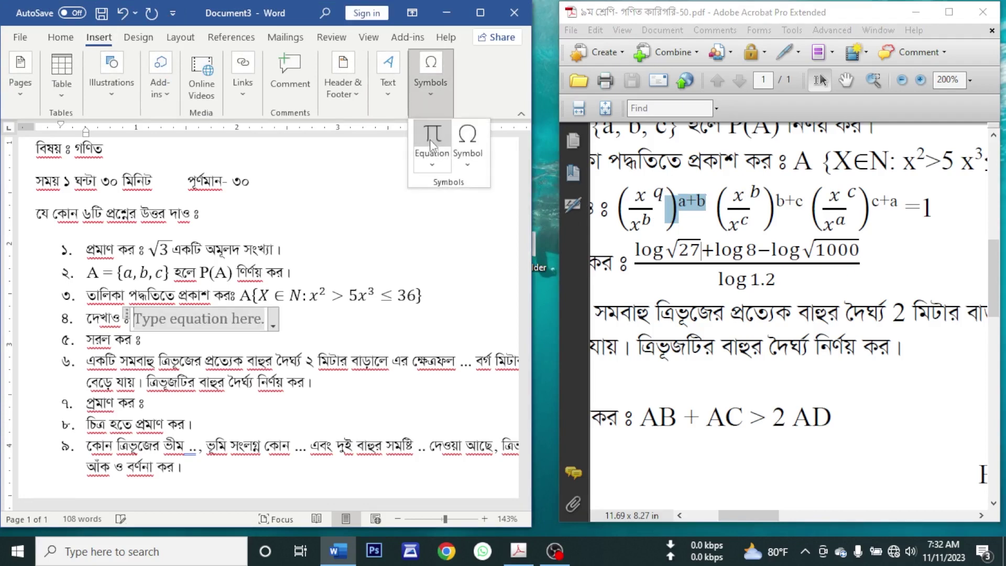
left_click(334, 100)
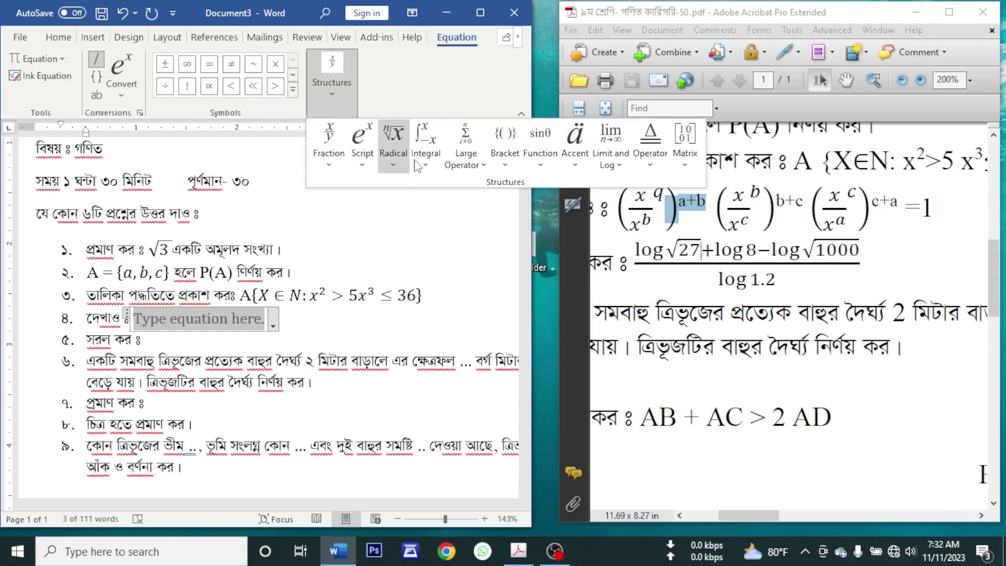
left_click(361, 157)
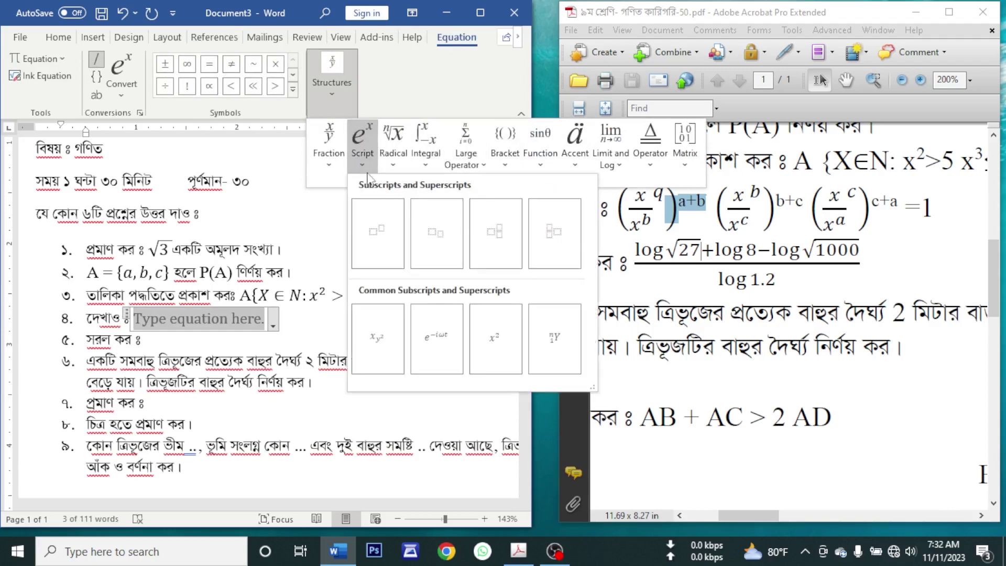
left_click(379, 239)
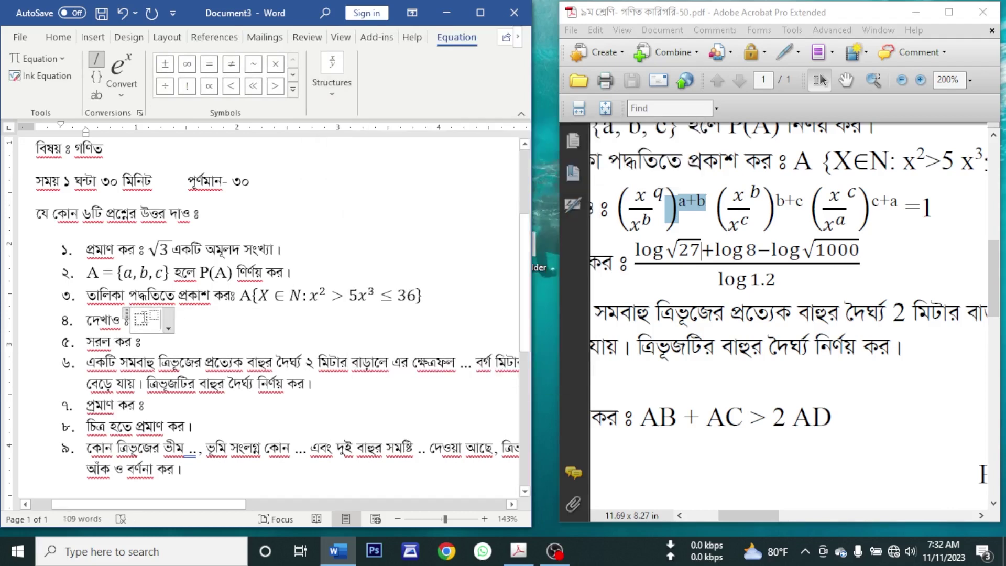
left_click(141, 319)
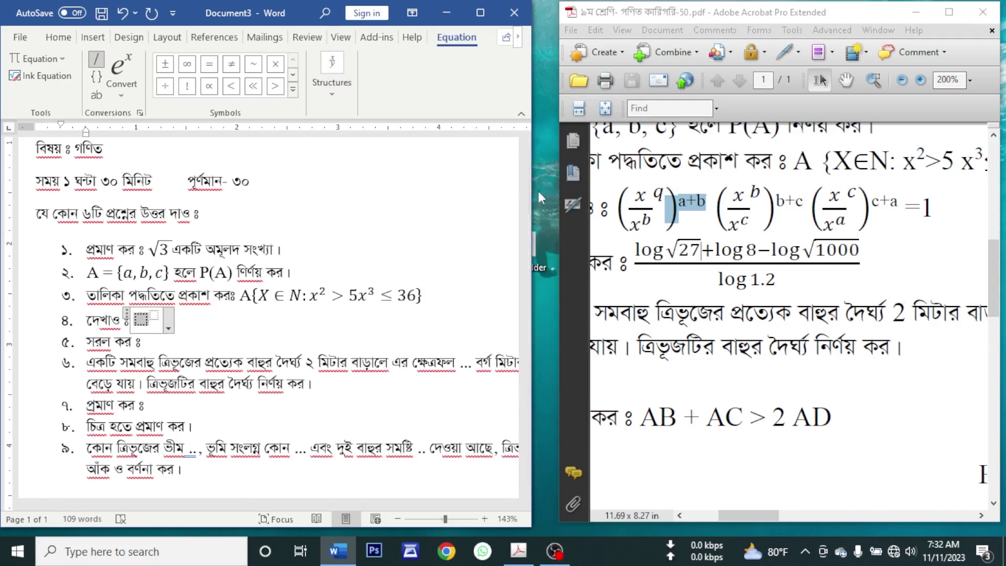
left_click(332, 93)
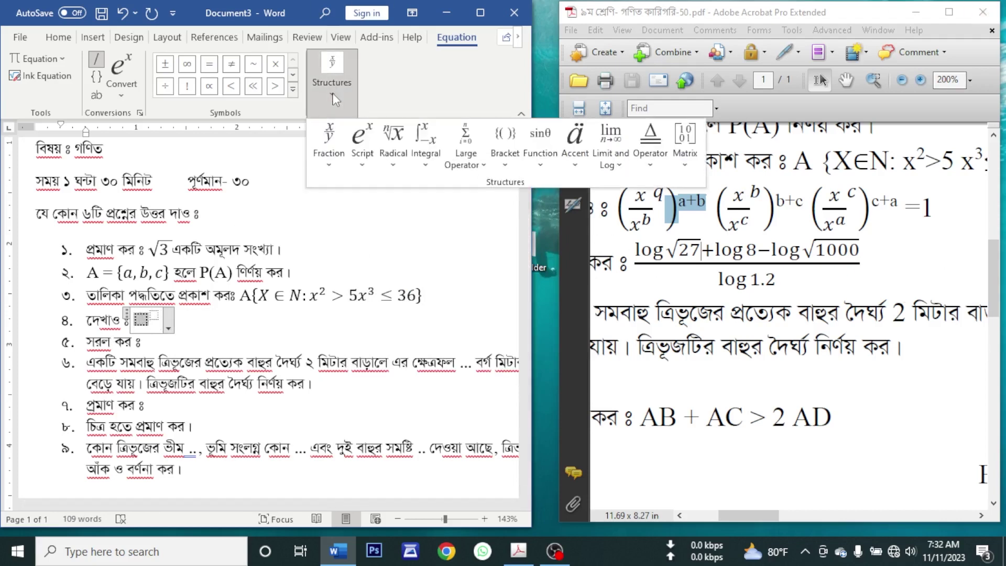
left_click(502, 152)
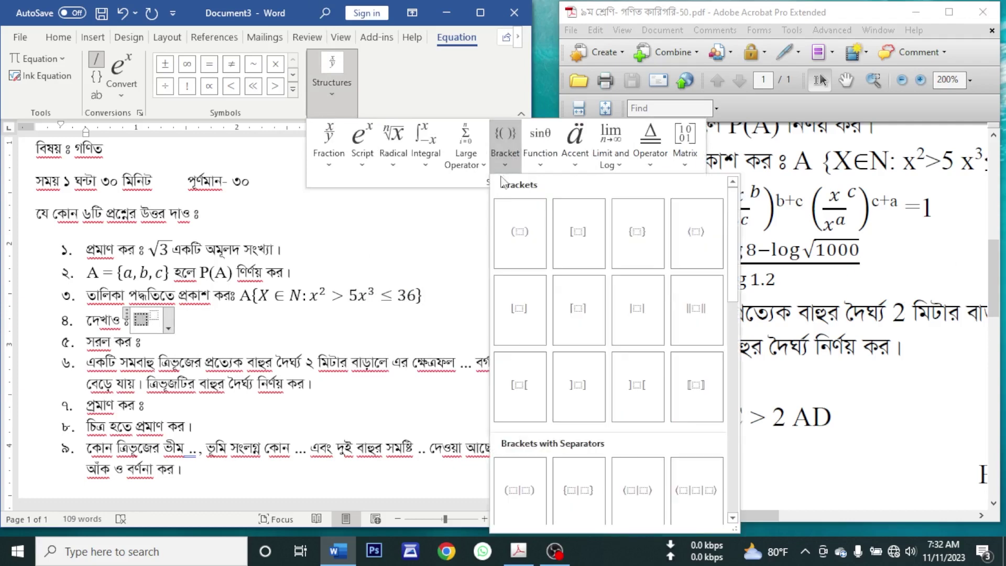
left_click(582, 234)
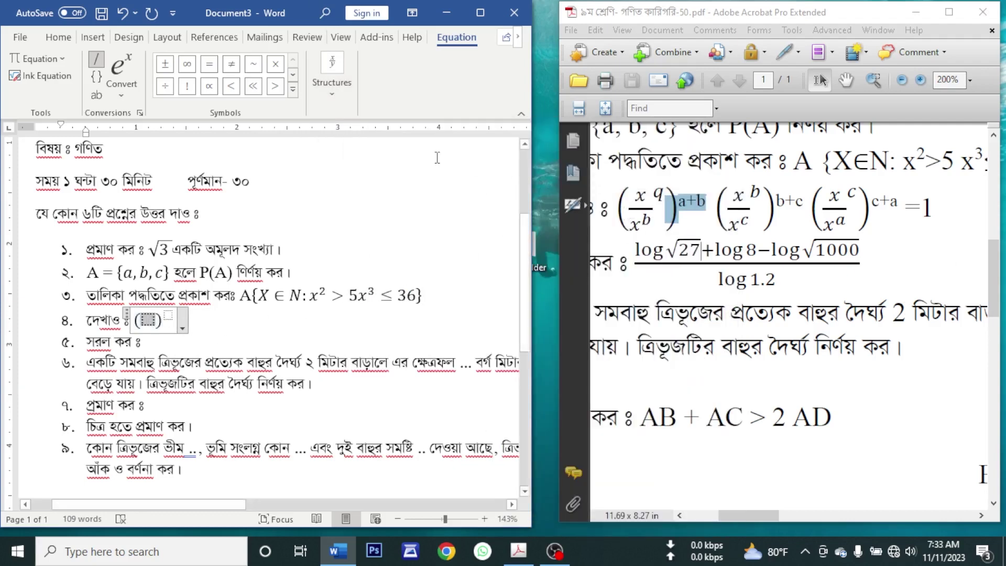
left_click(322, 103)
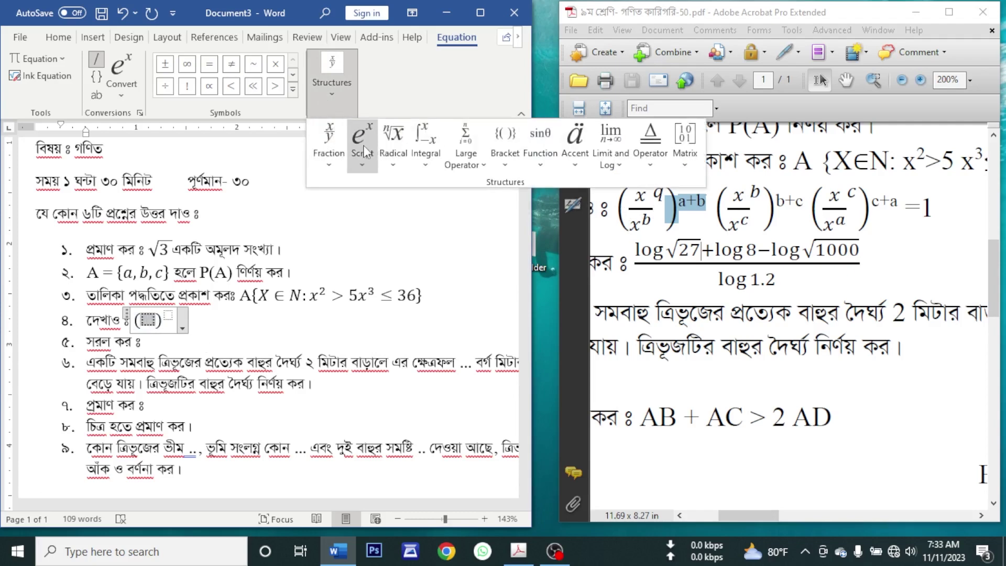
left_click(340, 144)
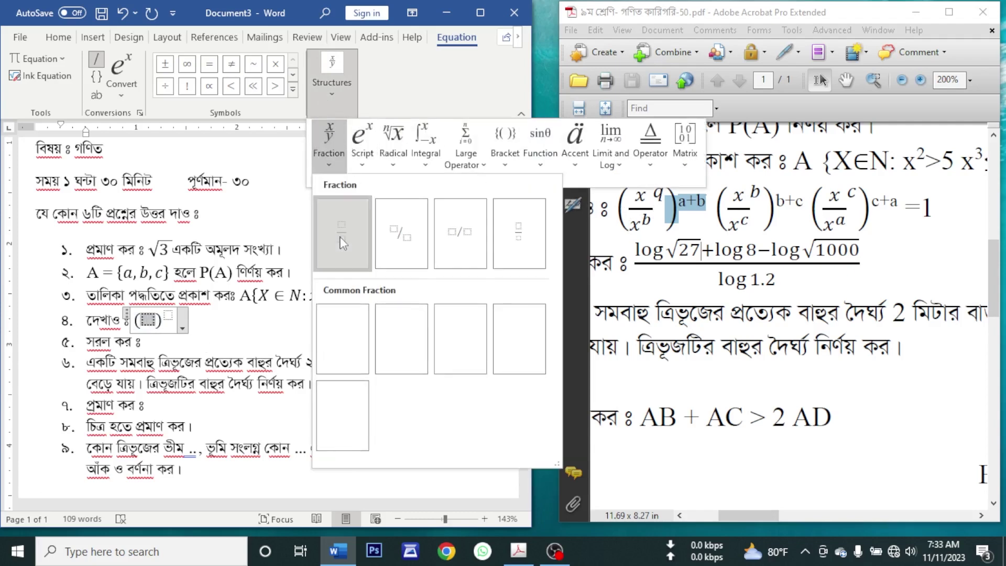
left_click(343, 241)
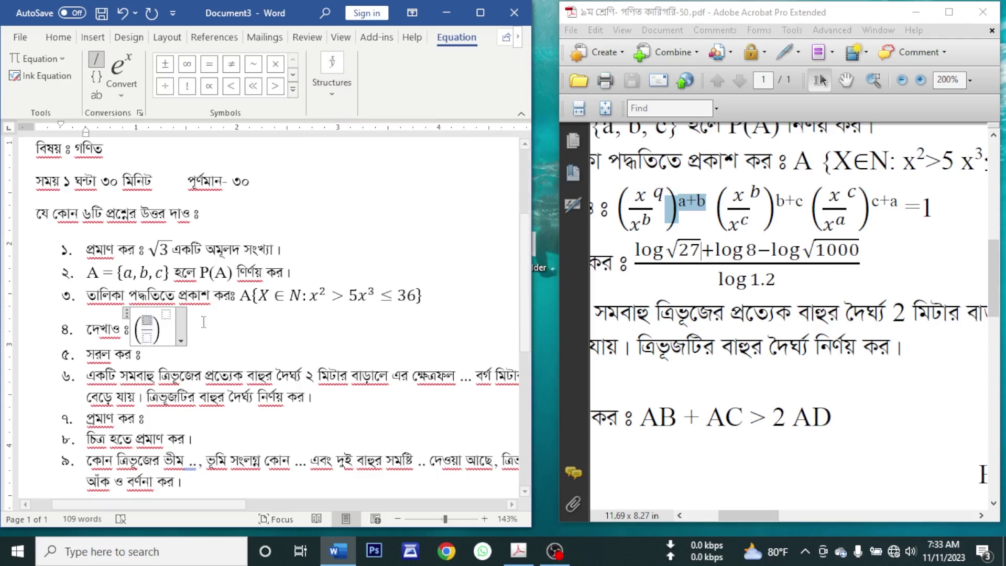
Fill the fraction with numerator x^q and denominator x^b.
left_click(319, 103)
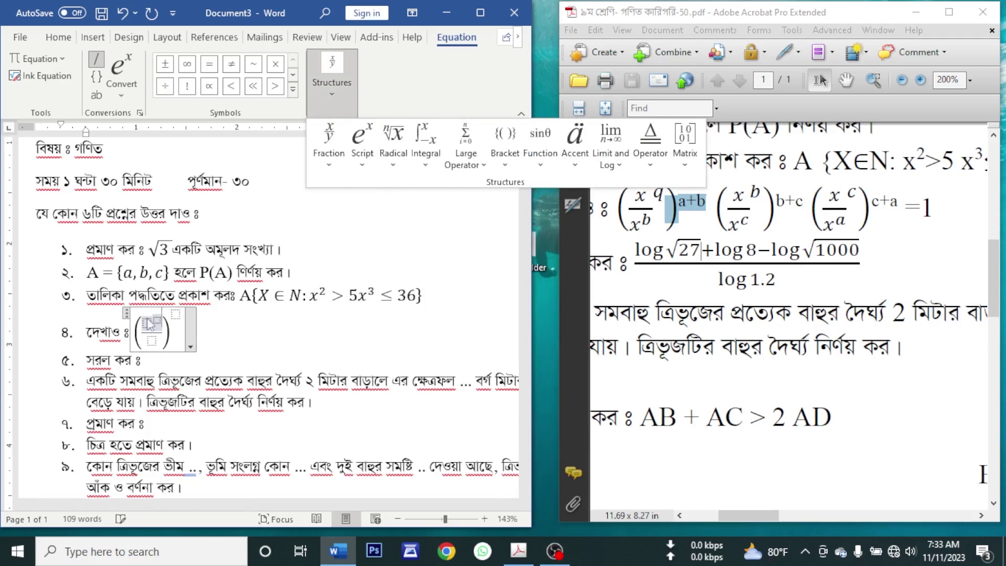
type("x")
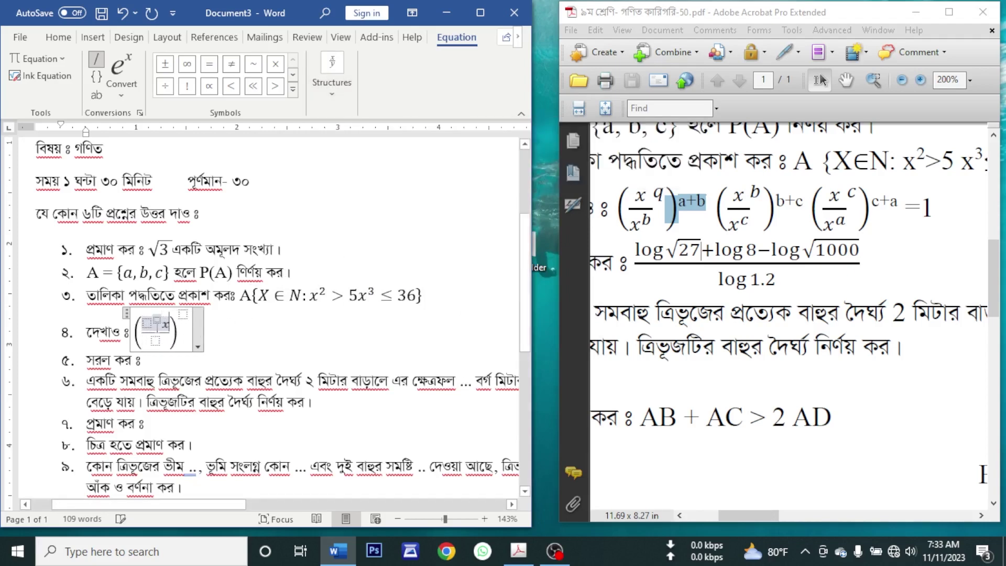
key("BackSpace")
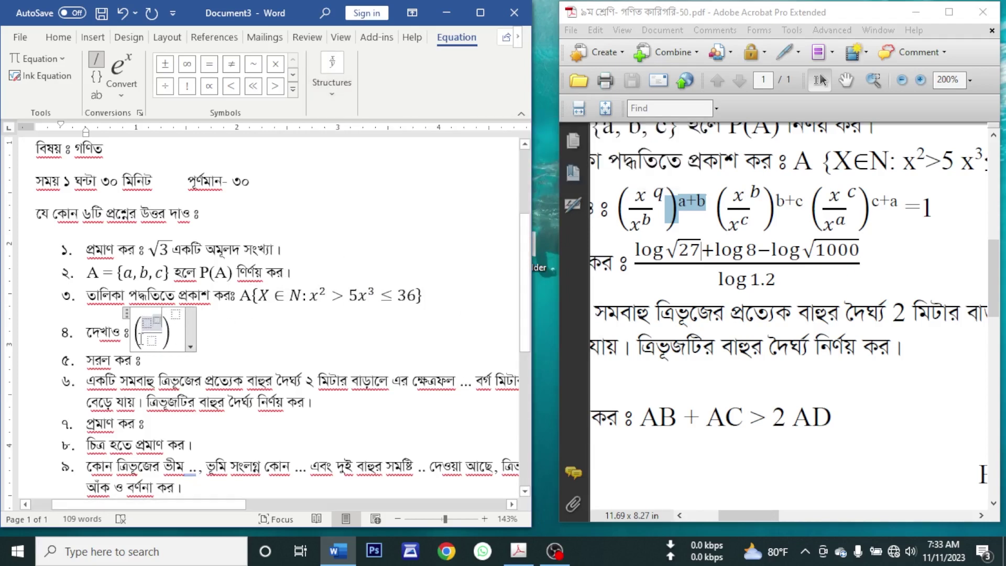
type("x")
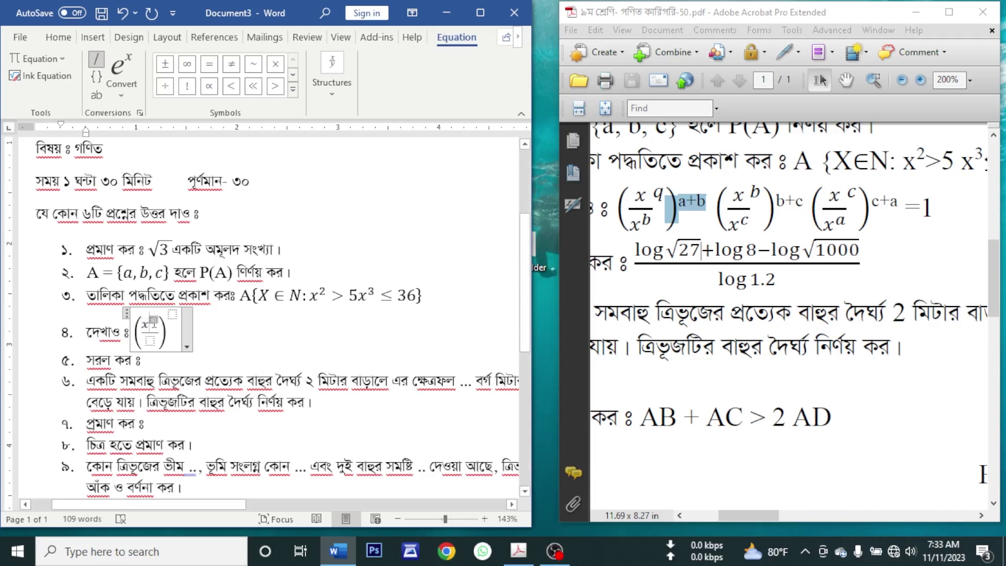
type("q")
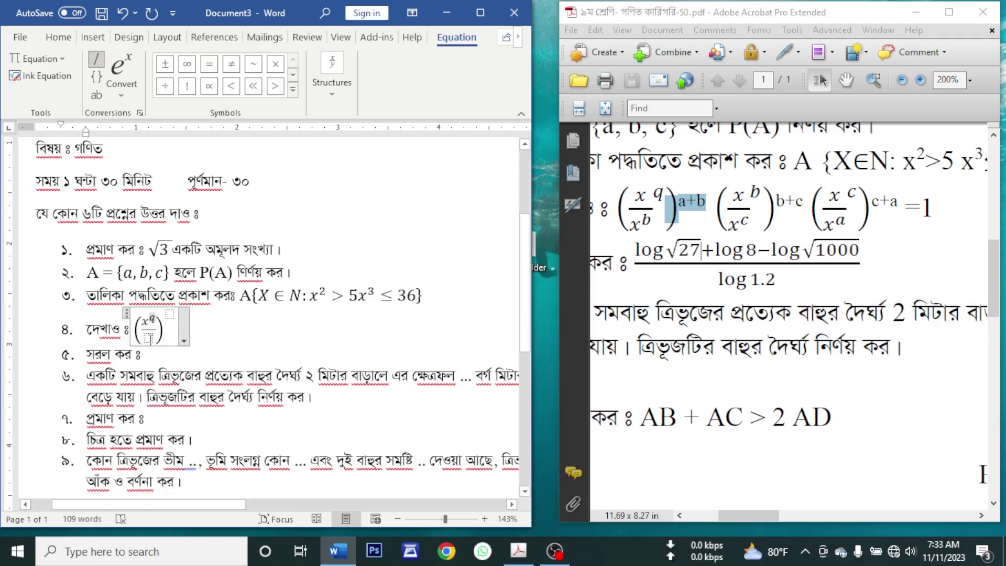
left_click(331, 81)
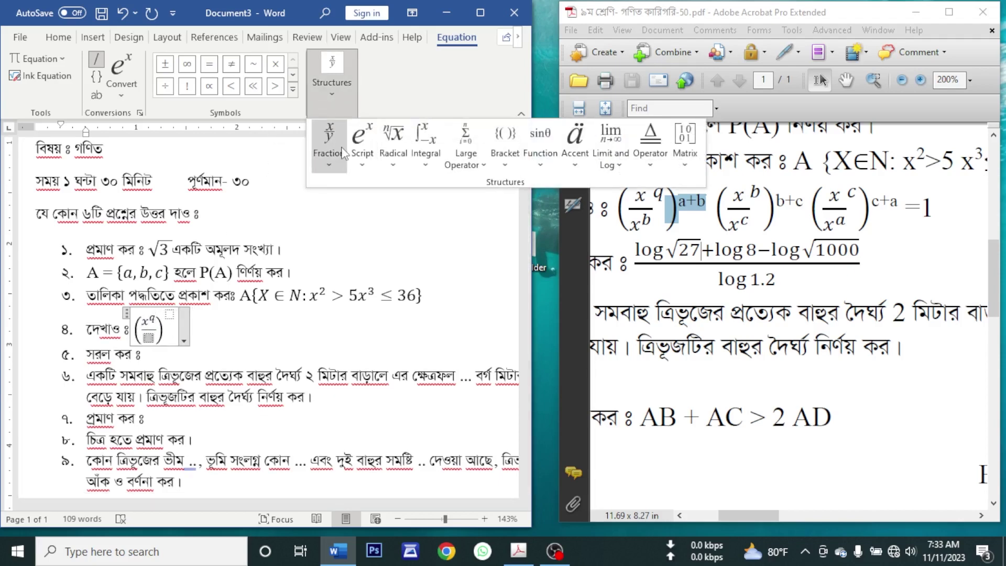
left_click(362, 141)
left_click(362, 140)
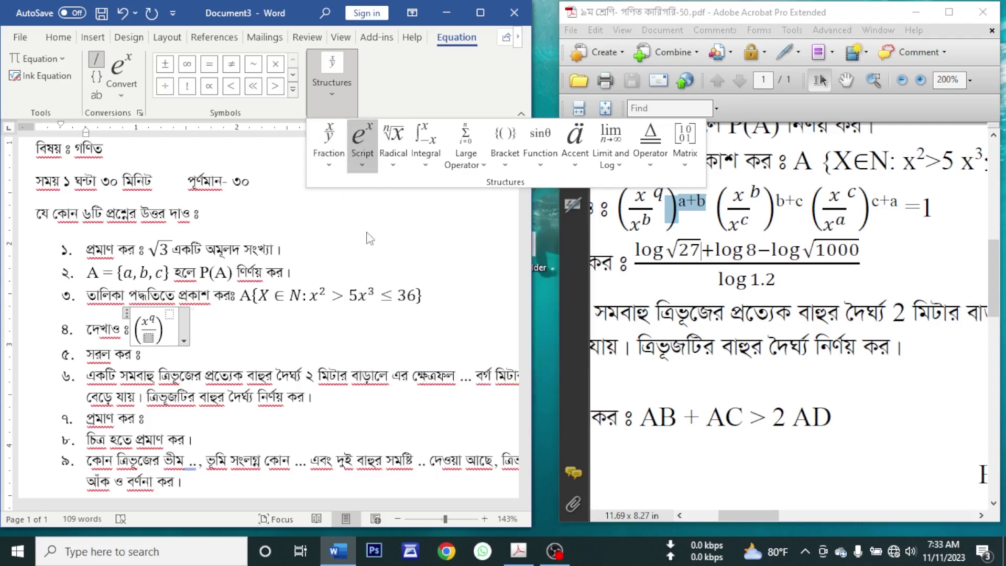
left_click(148, 336)
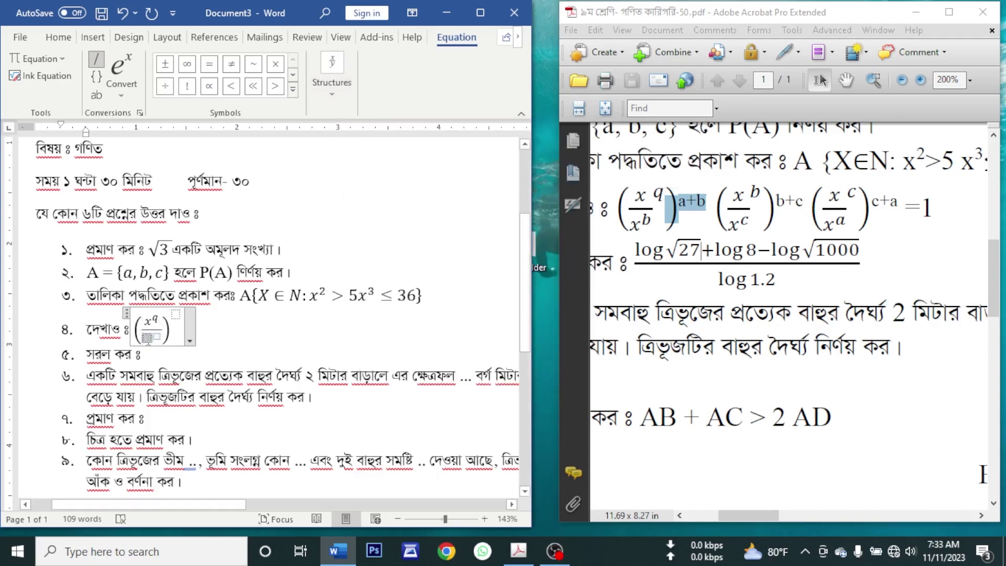
type("x^b")
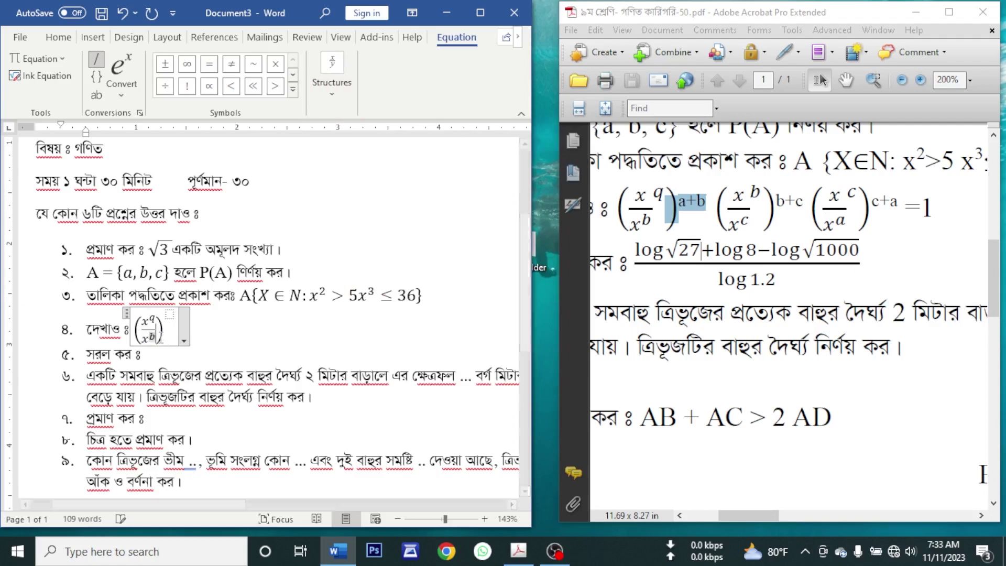
Set the outer exponent to a+b.
left_click(171, 315)
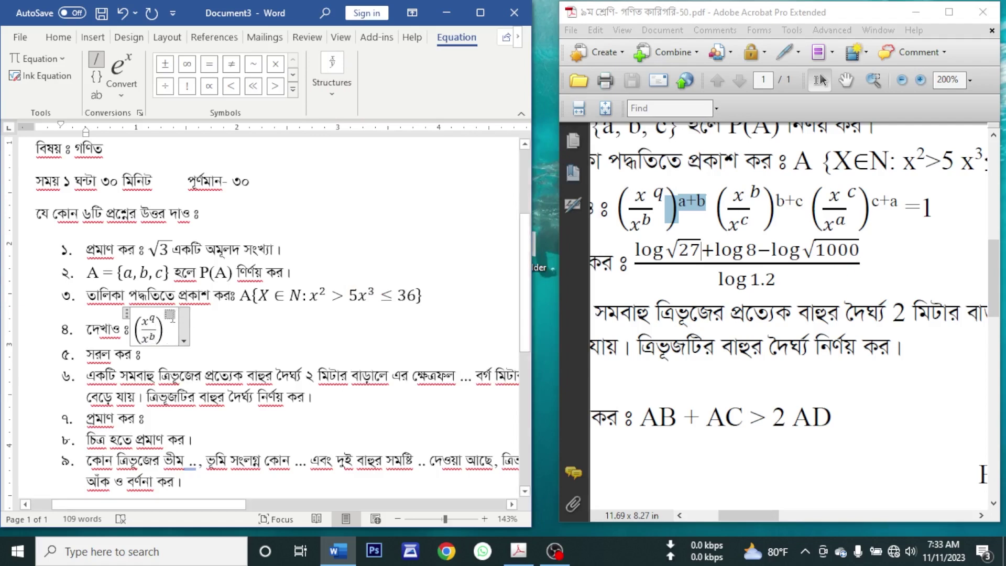
type("1a")
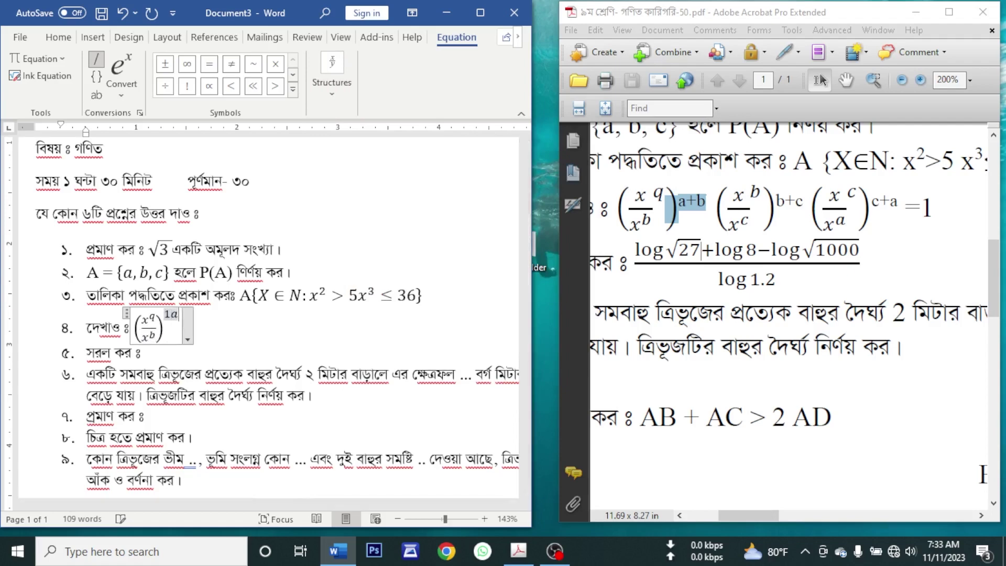
key("Left")
key("BackSpace")
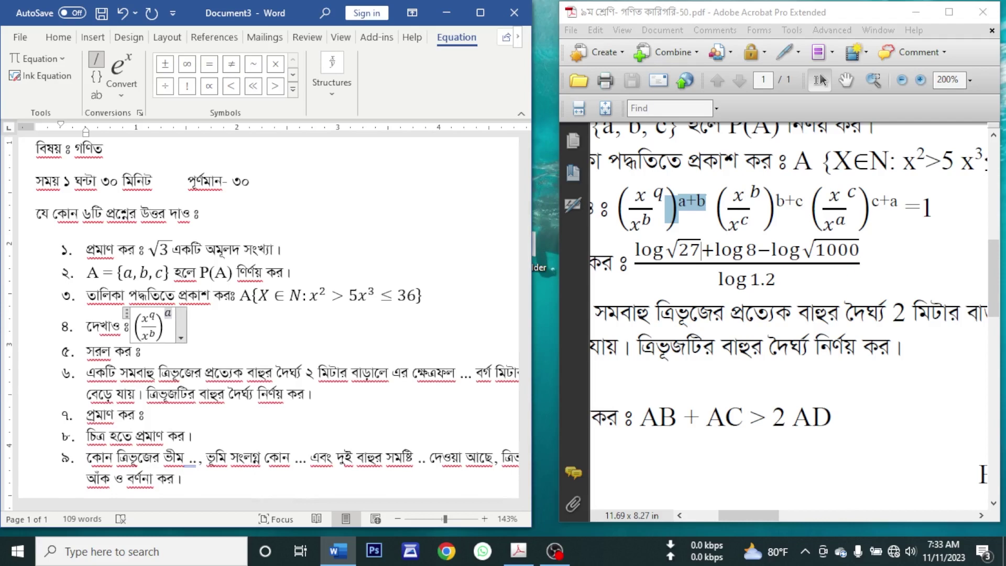
type("+b")
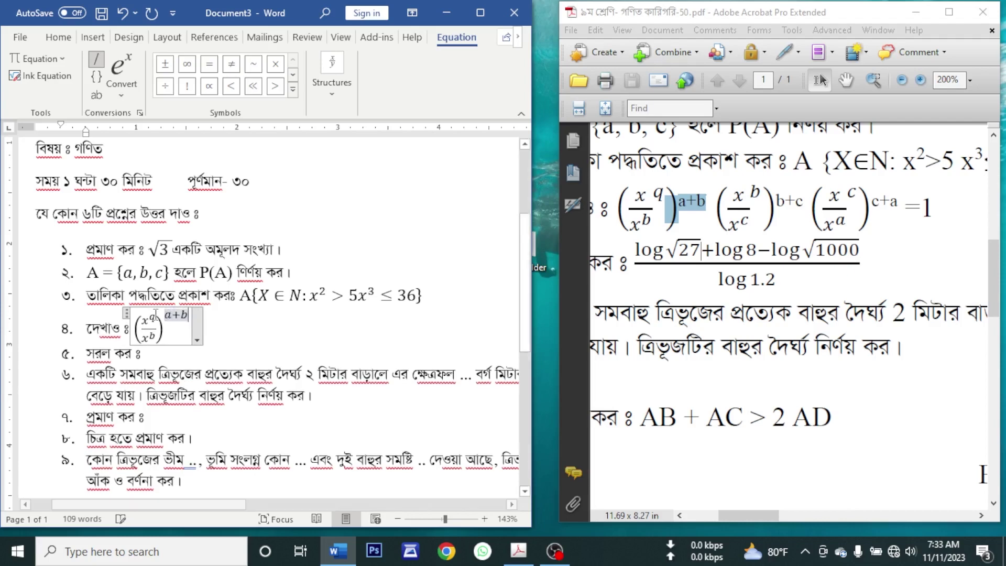
key("Right")
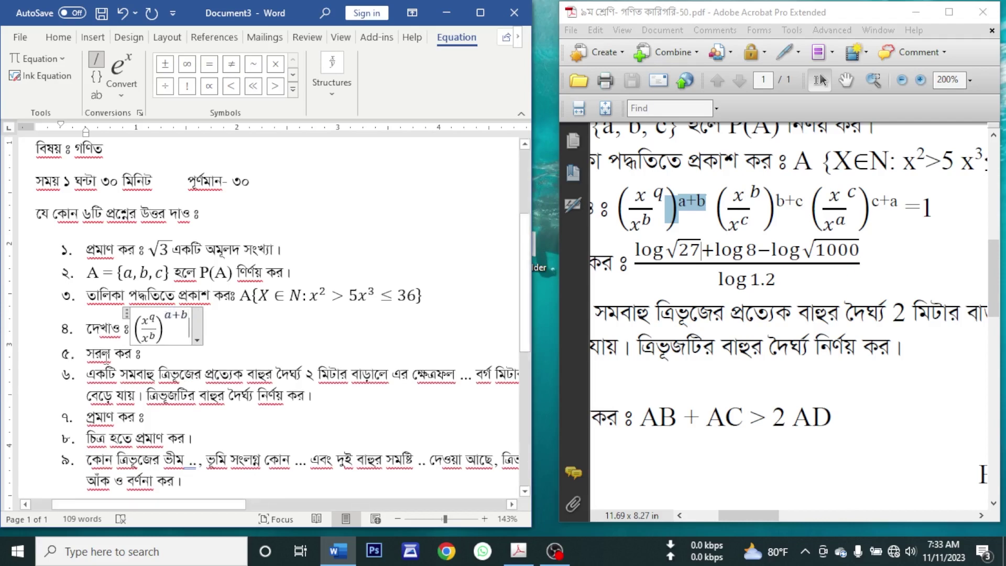
Duplicate the first term and edit the copy into (x^b/x^c)^(b+c).
left_click(145, 322)
left_click_drag(135, 329, 191, 329)
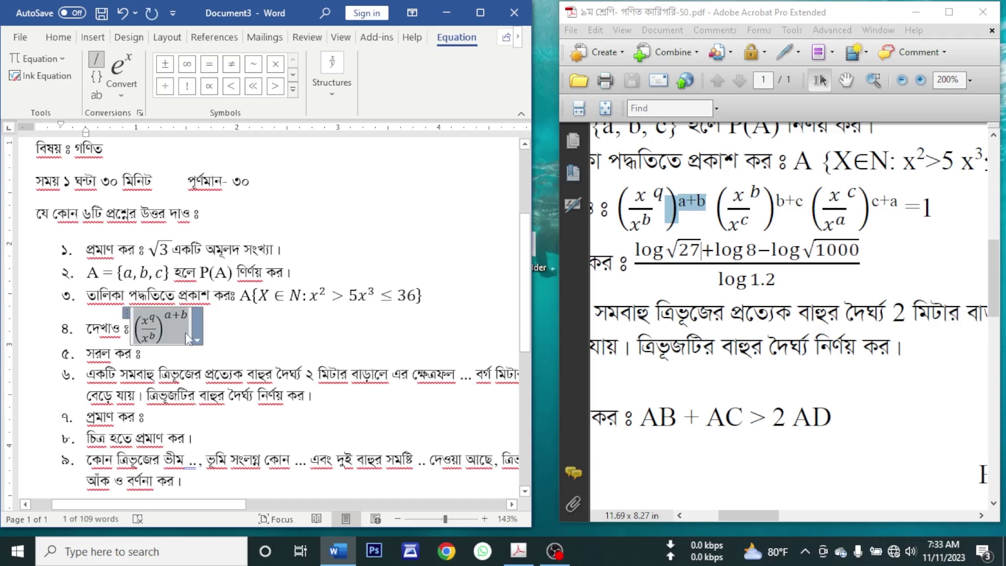
left_click(195, 341)
key("ctrl+v")
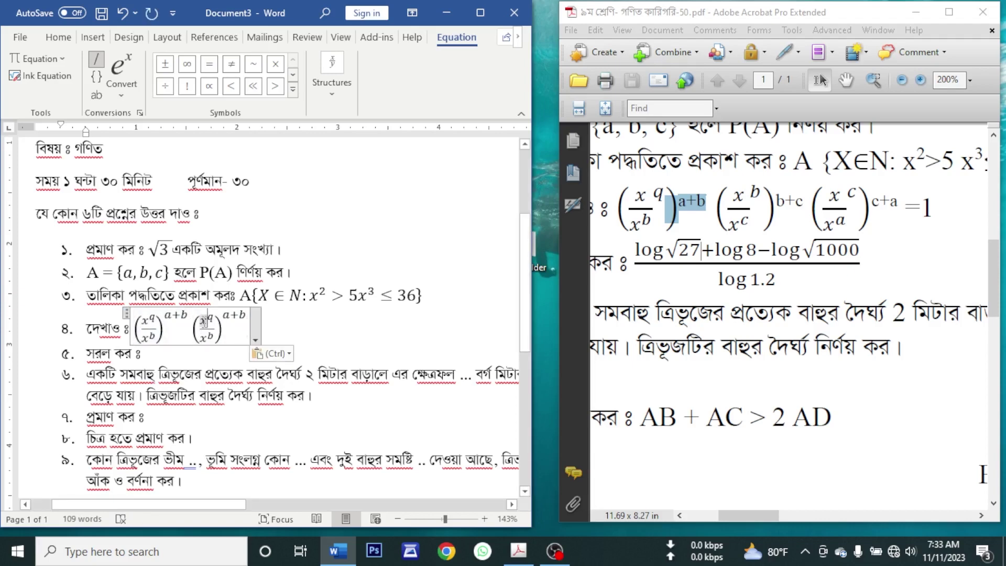
left_click(211, 316)
type("b")
key("Left")
key("BackSpace")
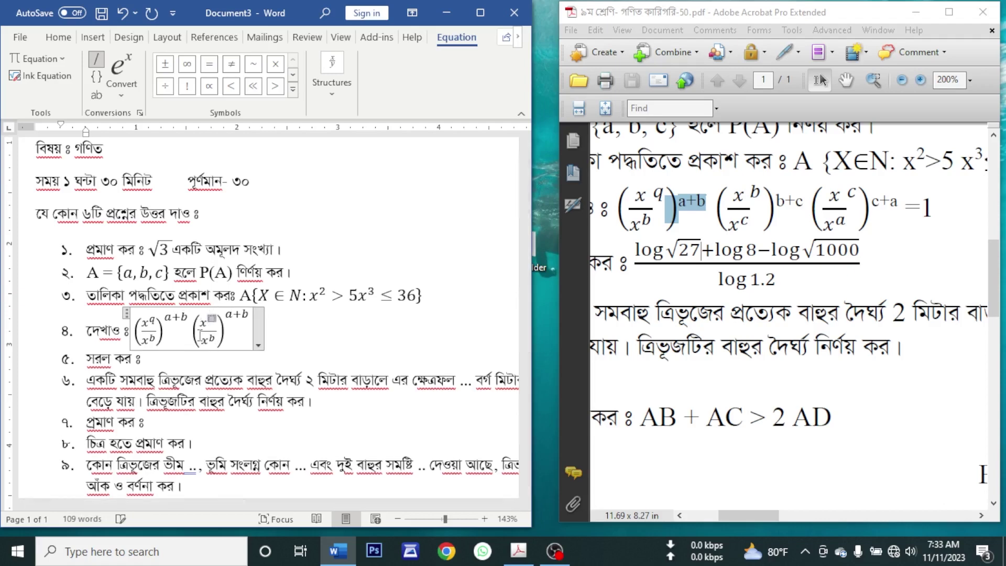
left_click(212, 337)
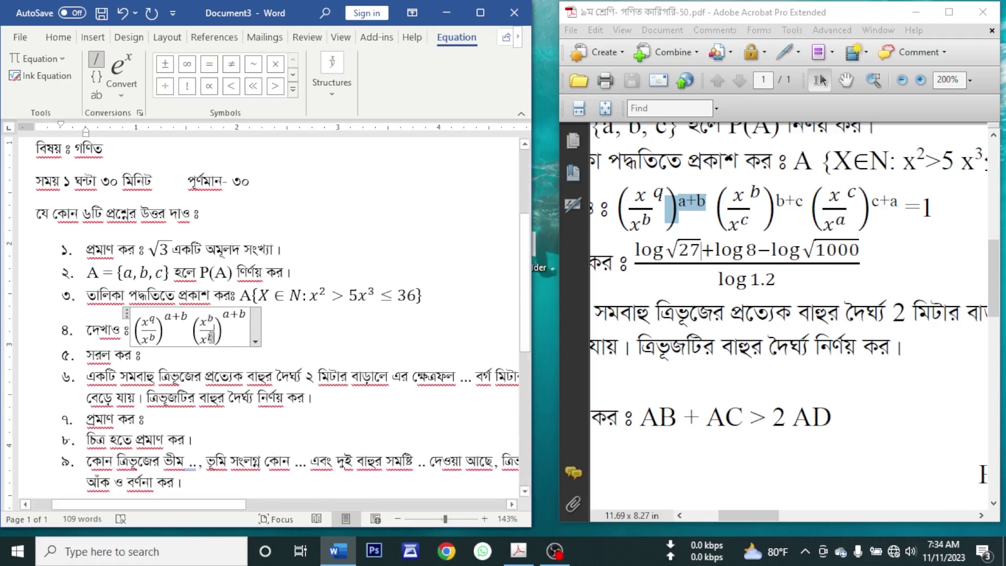
key("BackSpace")
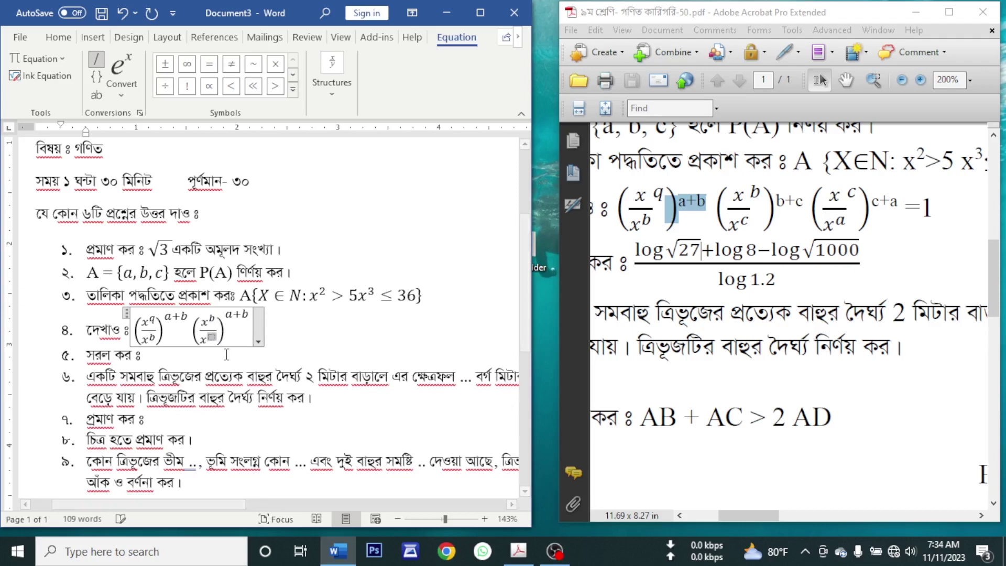
type("c")
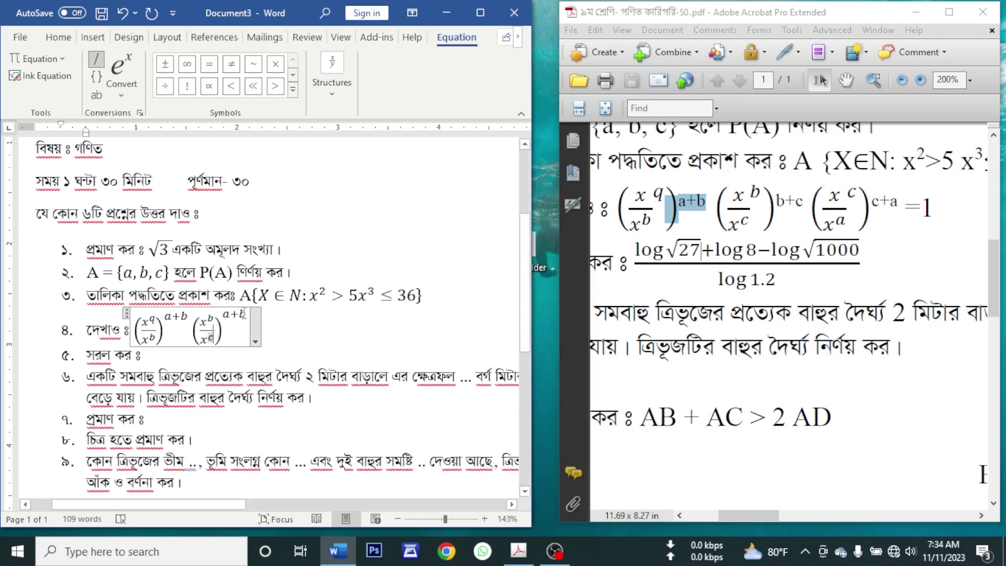
left_click(244, 314)
left_click_drag(245, 315, 226, 314)
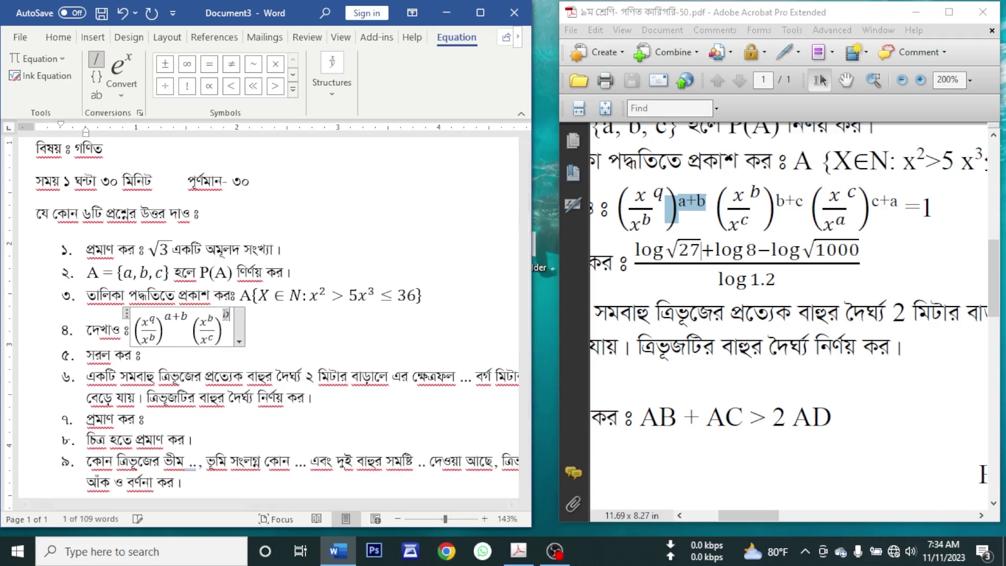
type("b+c")
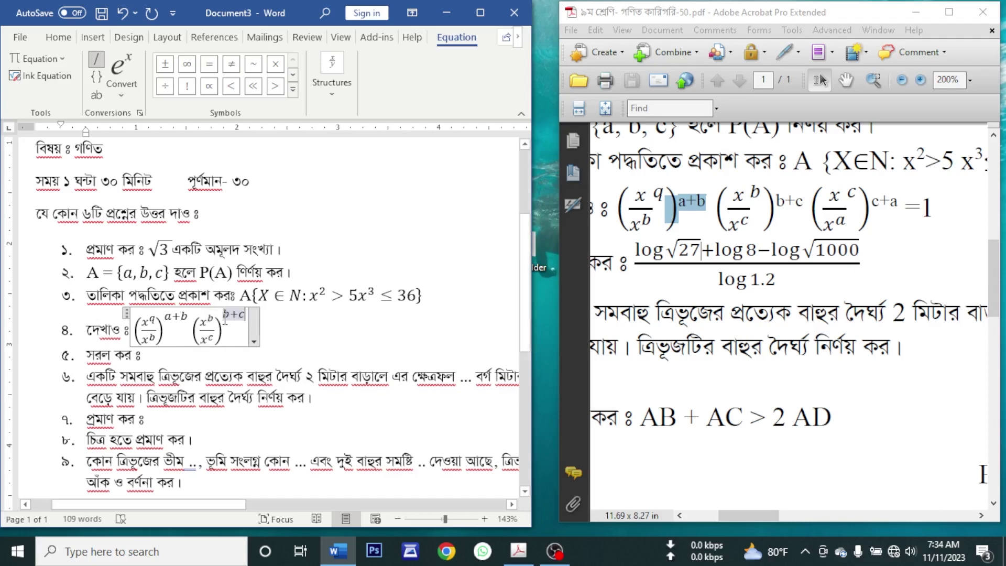
Paste a third term, edit it into (x^c/x^a)^(c+a), and end with = 1.
key("ctrl+v")
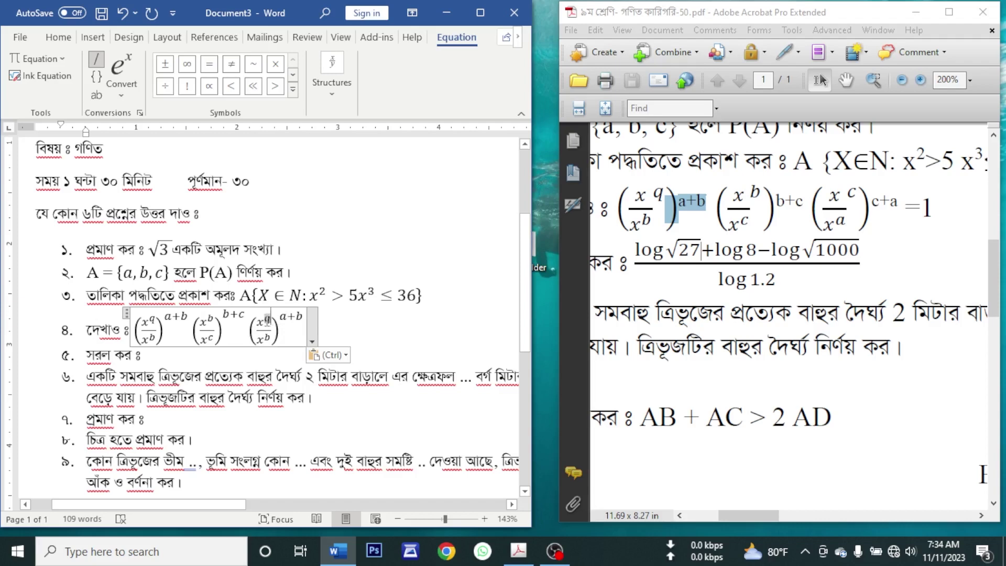
left_click(268, 321)
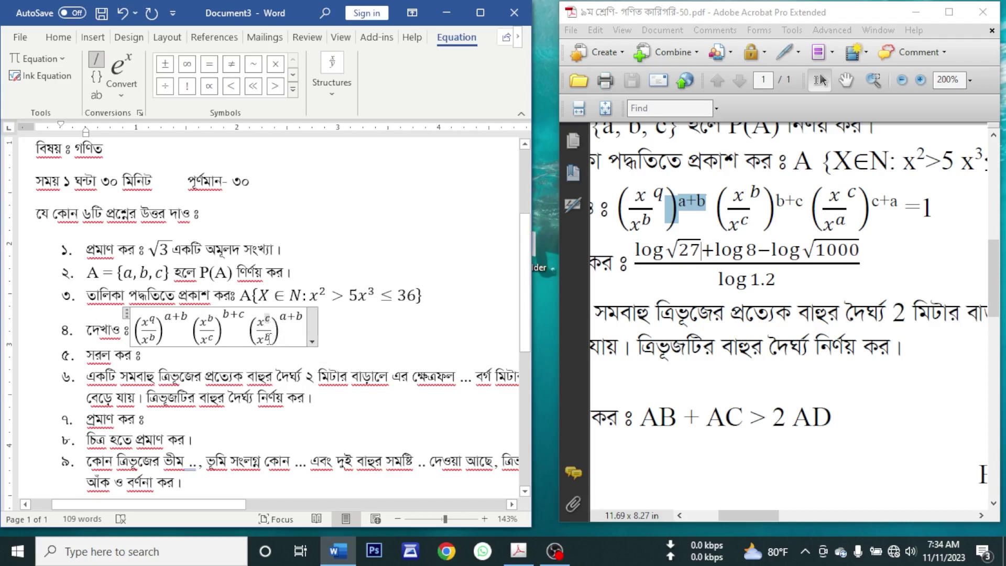
double_click(268, 339)
type("a")
double_click(284, 316)
type("c")
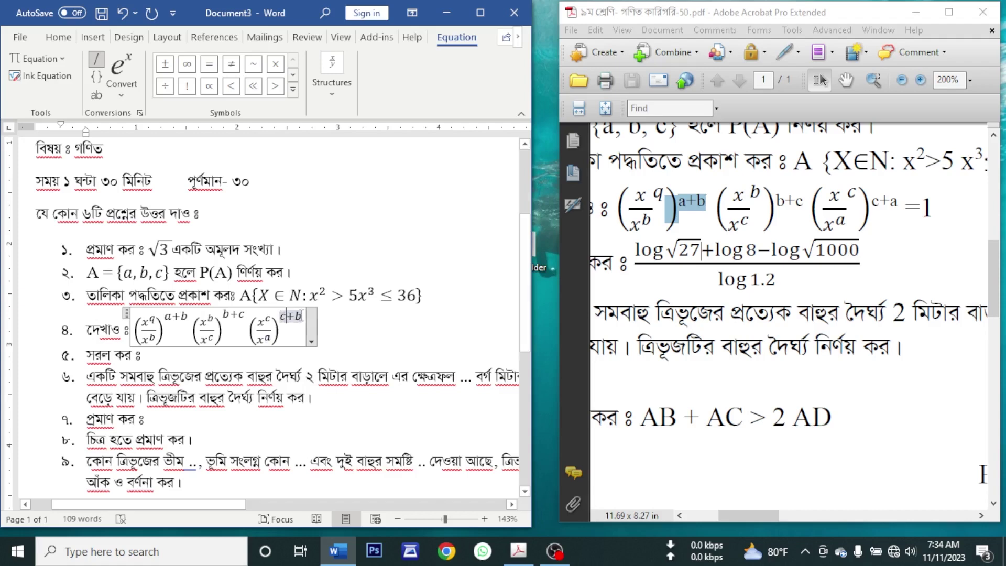
double_click(298, 317)
type("a")
key("Right")
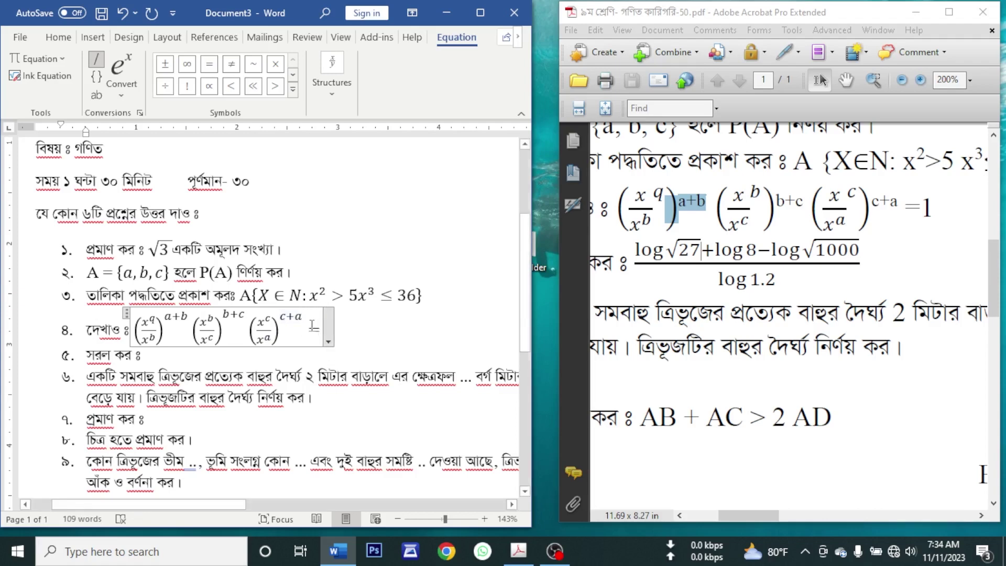
type("= 1")
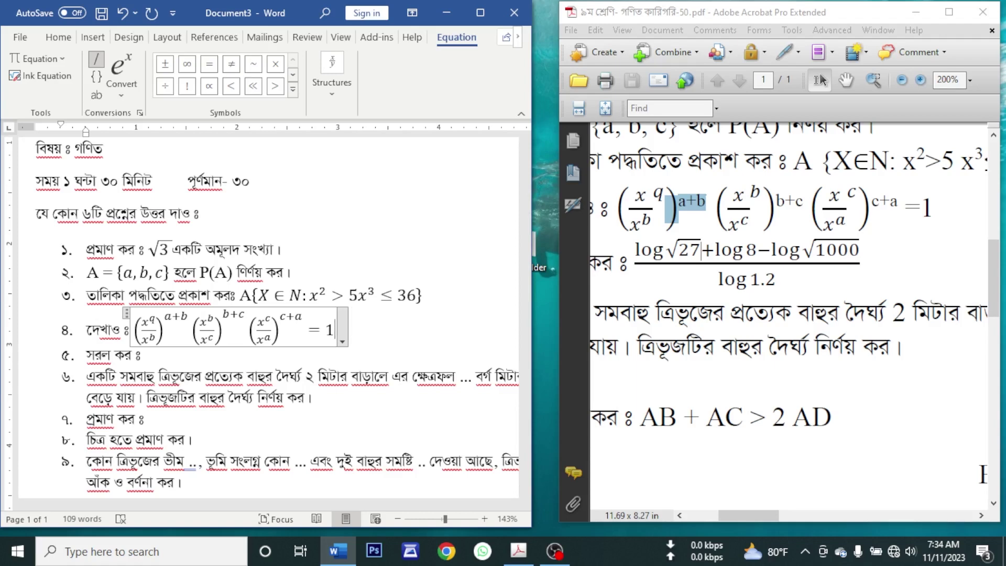
left_click(383, 345)
key("Return")
Remove the accidental empty numbered item and leave the equation.
key("BackSpace")
key("BackSpace")
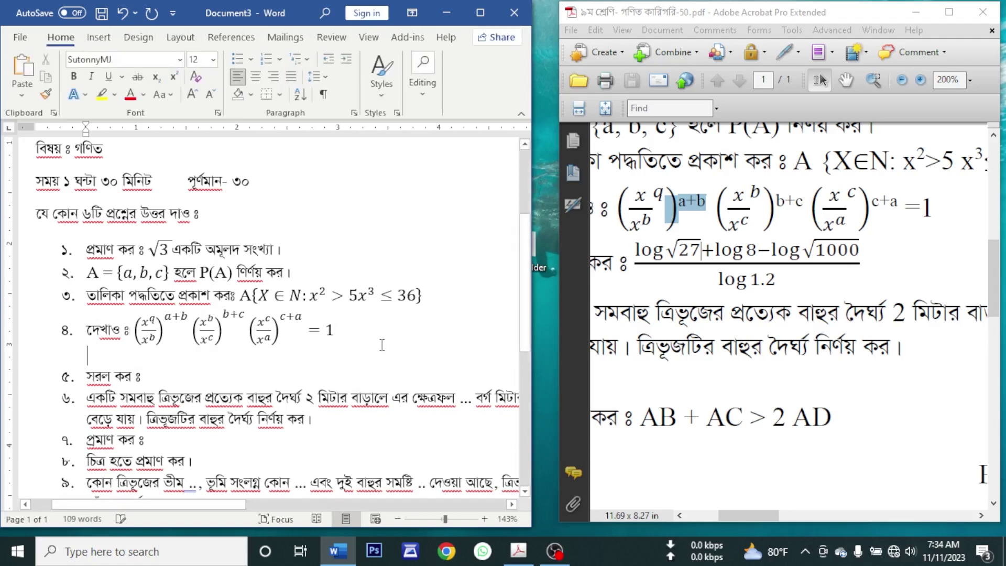
key("Left")
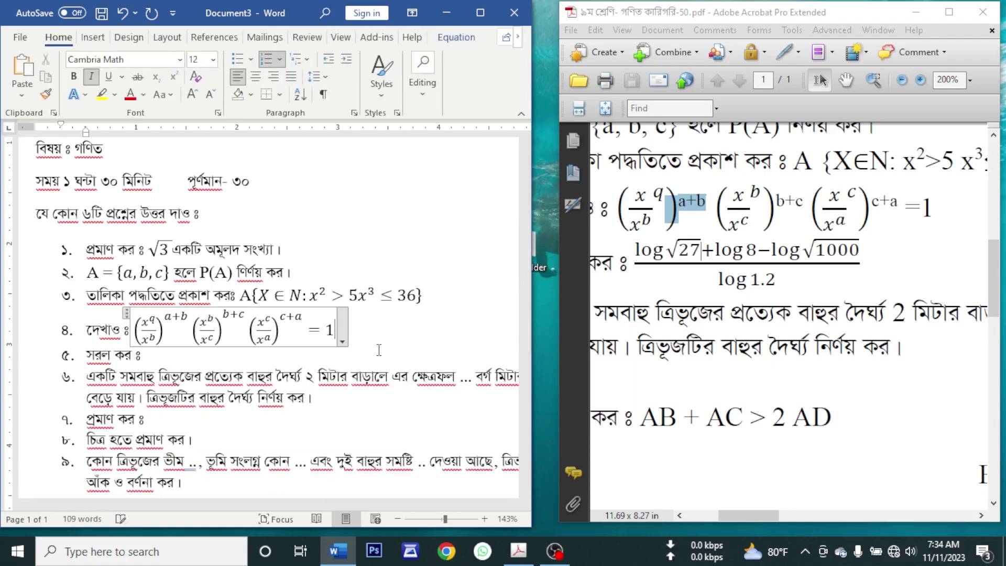
left_click(167, 361)
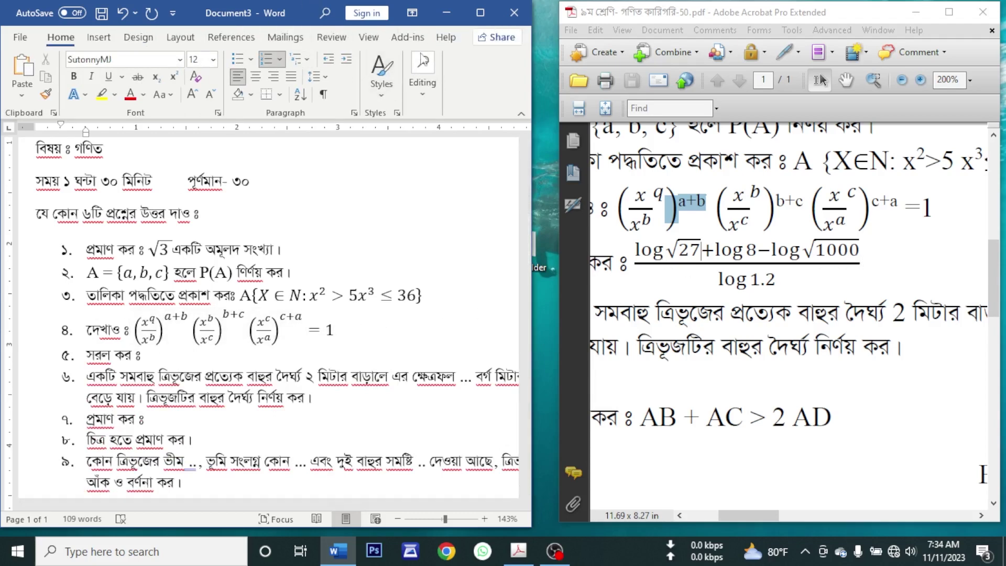
Insert a new equation after question ৫'s prompt and show the Limit and Log templates.
left_click(98, 36)
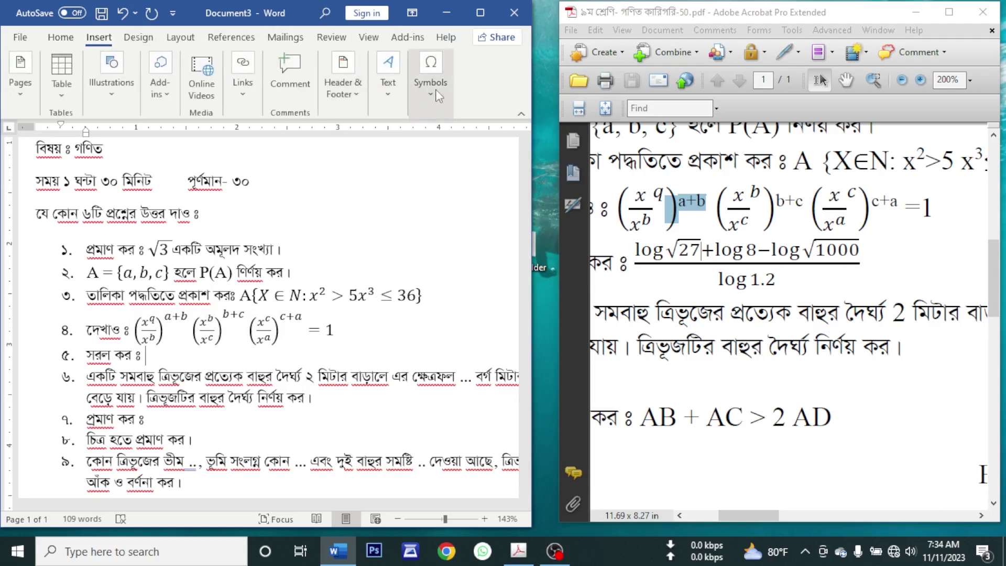
left_click(433, 87)
left_click(432, 137)
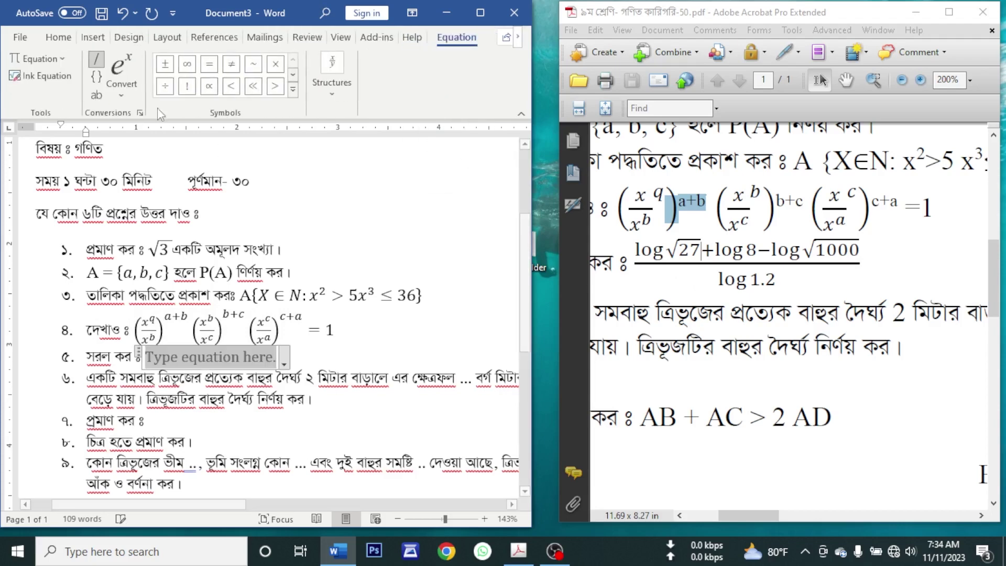
left_click(325, 101)
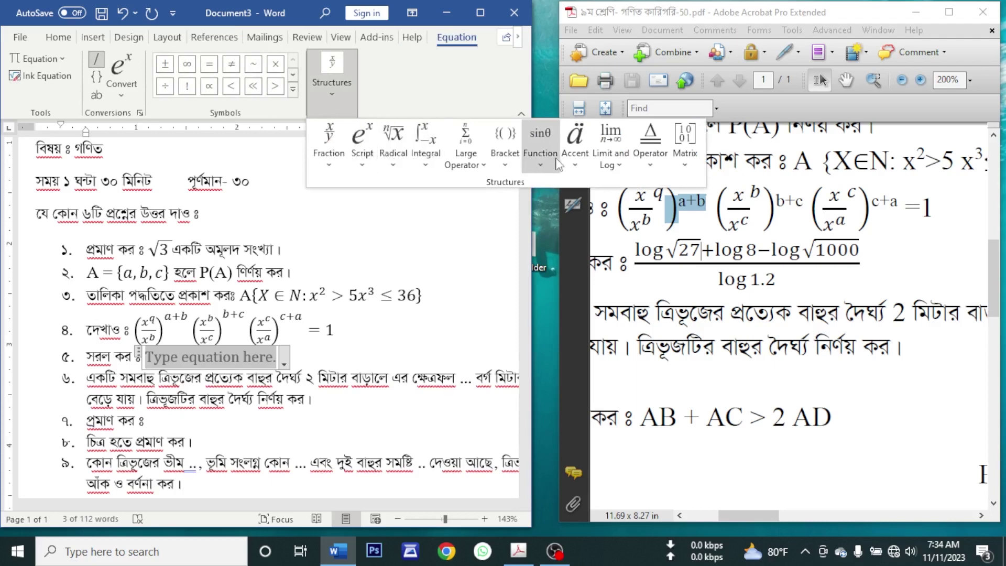
left_click(612, 164)
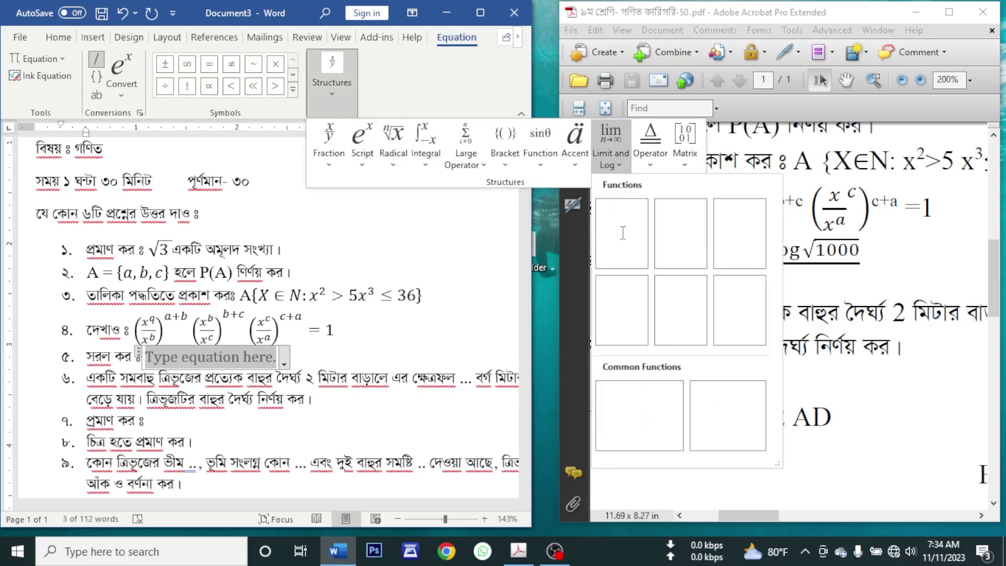
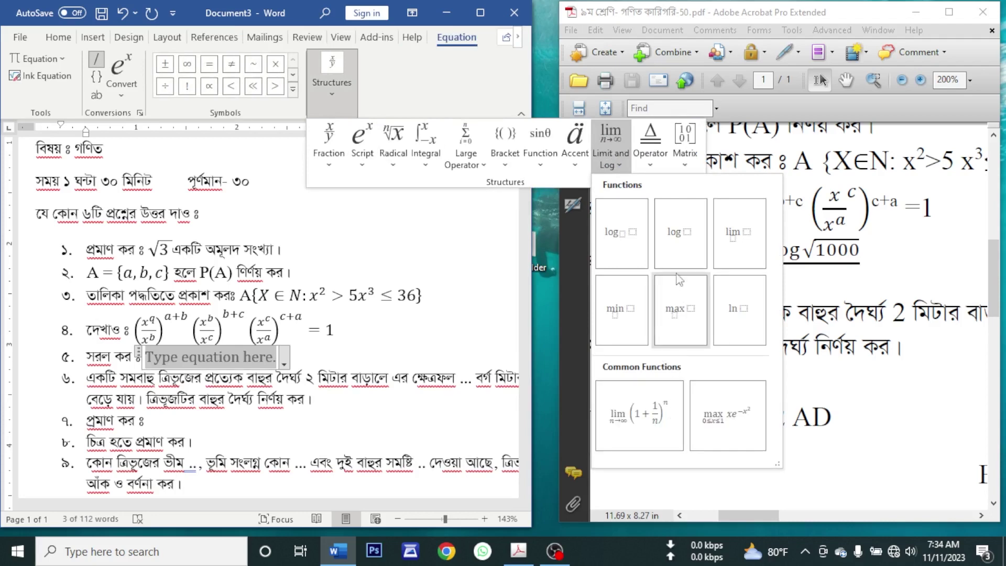
Insert a stacked fraction in question ৫ whose numerator starts with log√27.
left_click(329, 150)
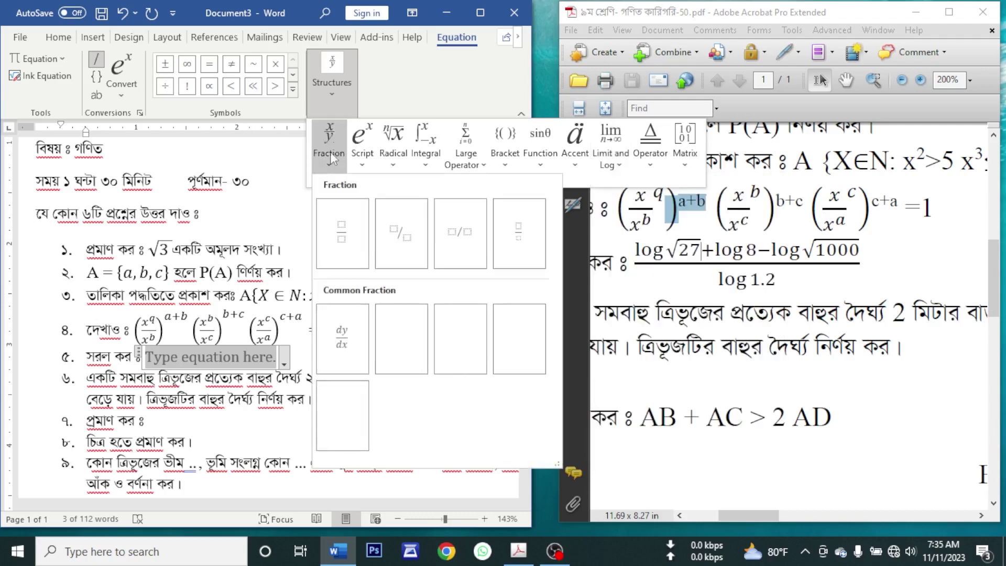
left_click(341, 242)
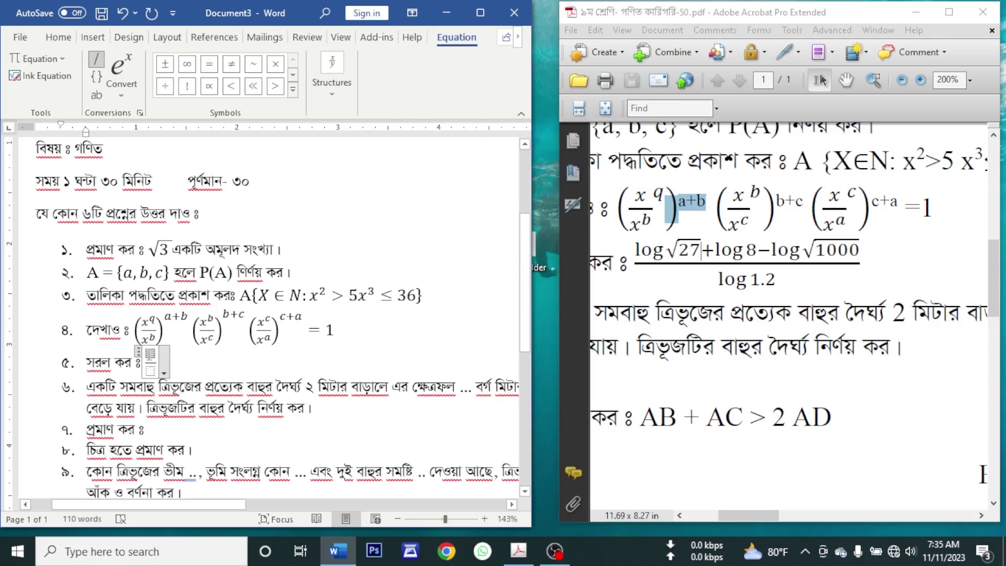
left_click(332, 74)
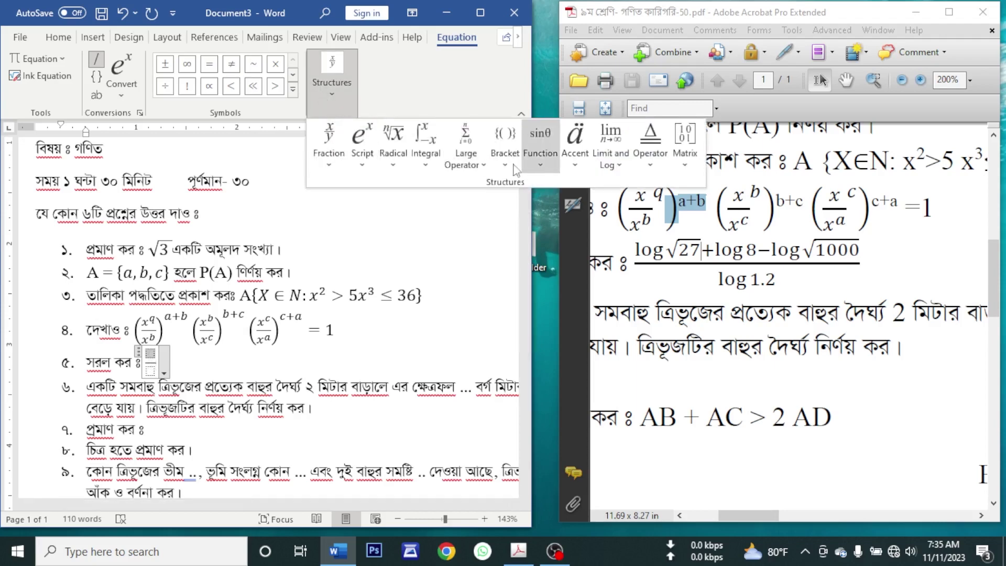
left_click(606, 167)
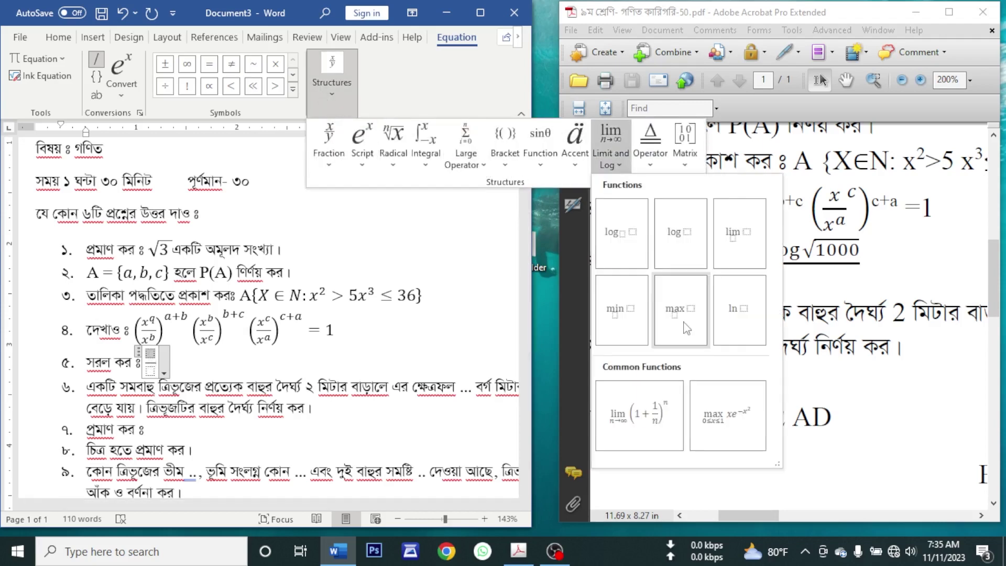
left_click(679, 242)
left_click(168, 356)
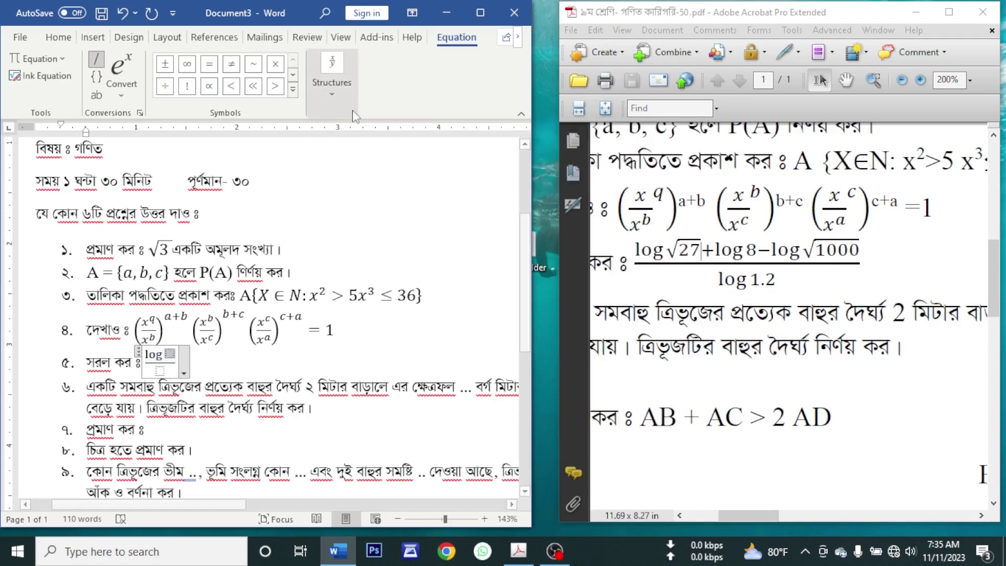
left_click(332, 78)
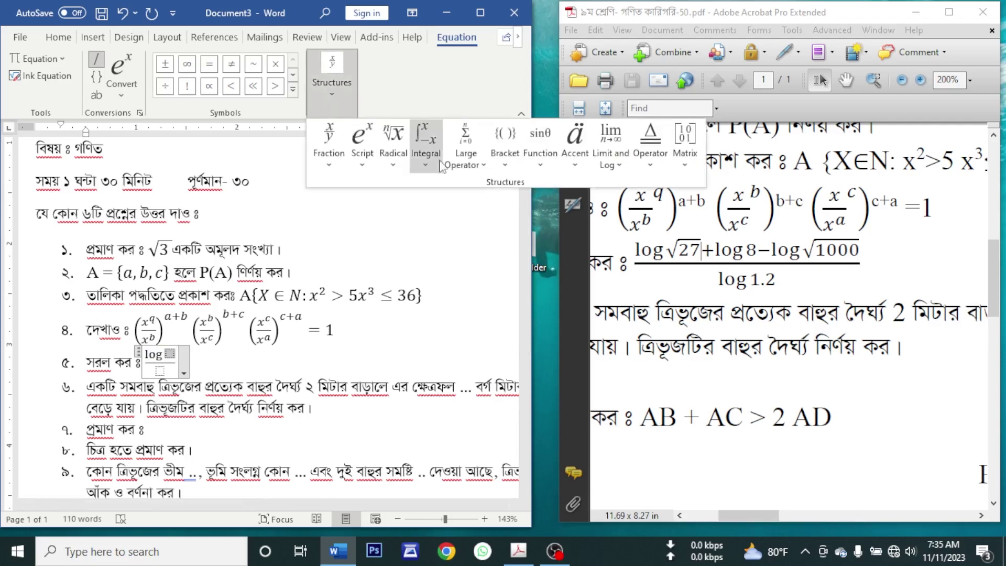
left_click(396, 153)
left_click(411, 239)
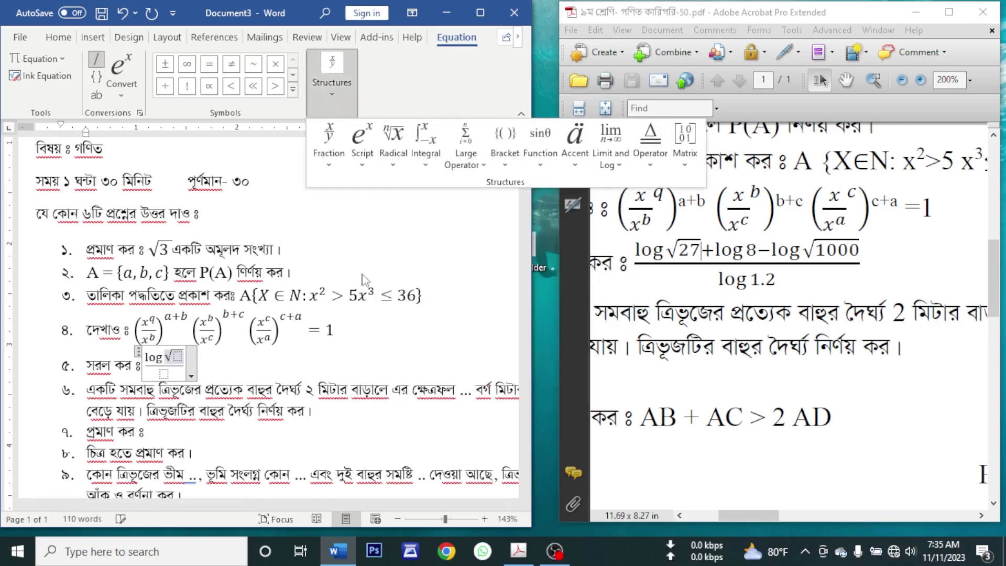
left_click(176, 357)
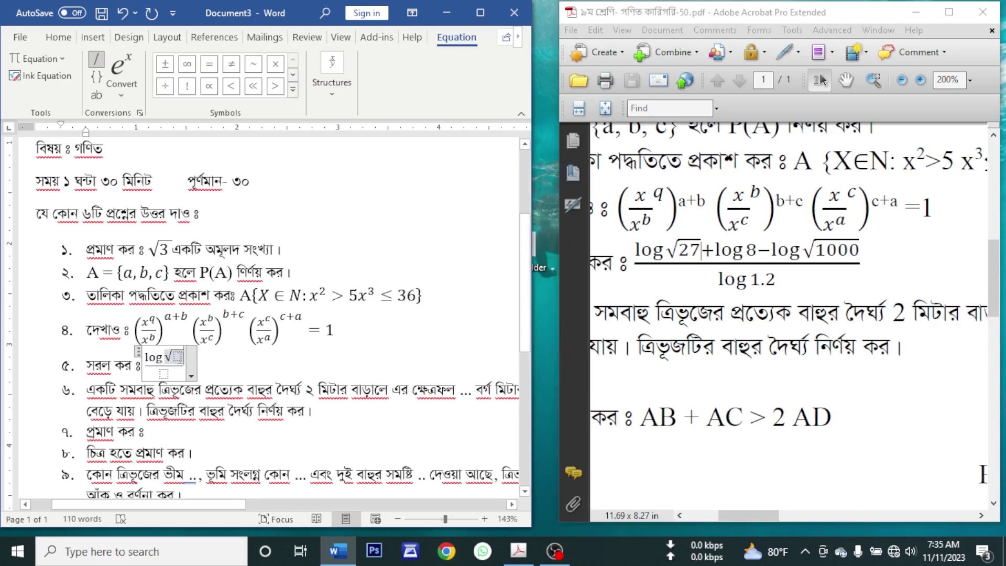
type("27")
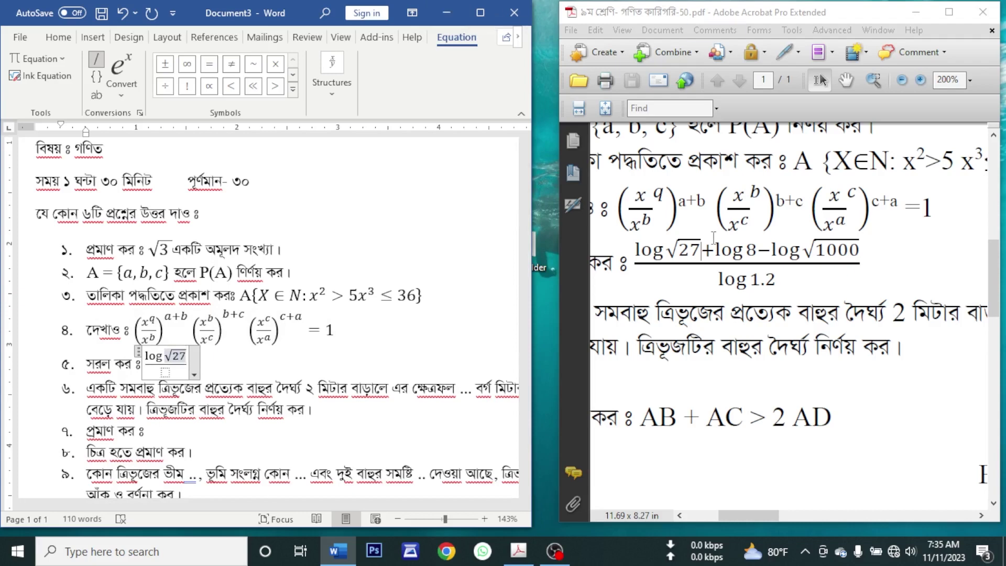
Finish the numerator with +log8−lgo√1000 and enter log 1.2 as the denominator.
type("+")
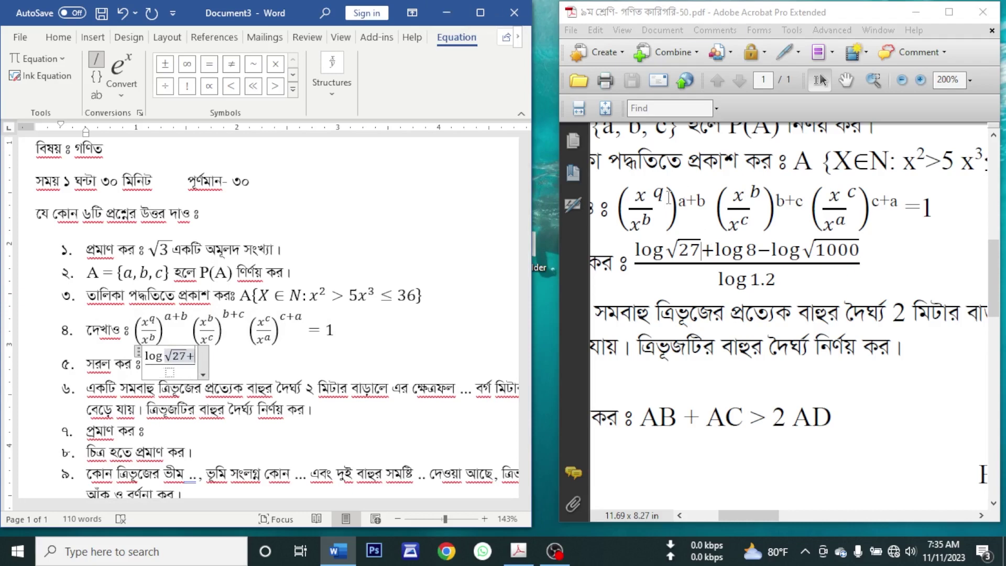
type("log8-lgo")
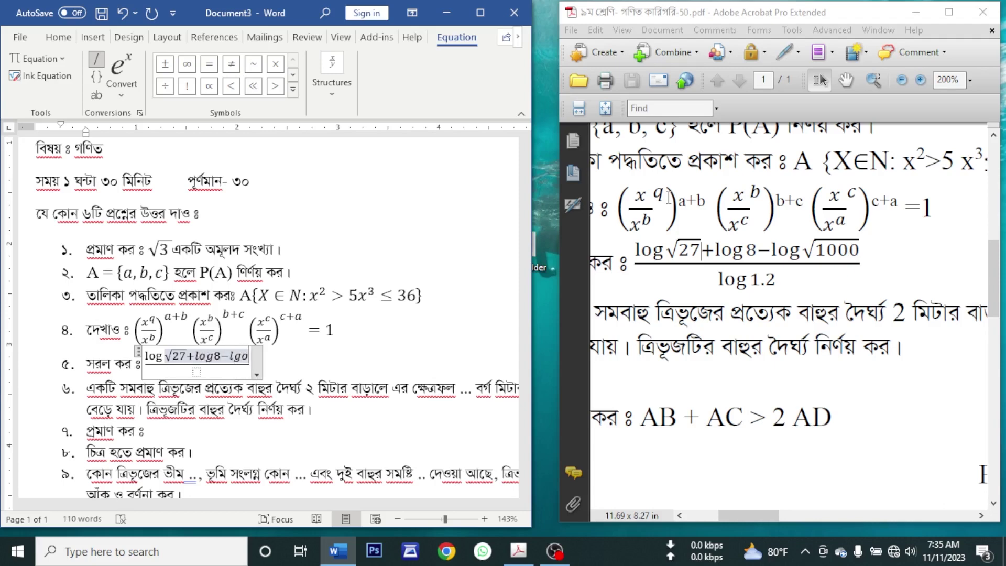
left_click(331, 76)
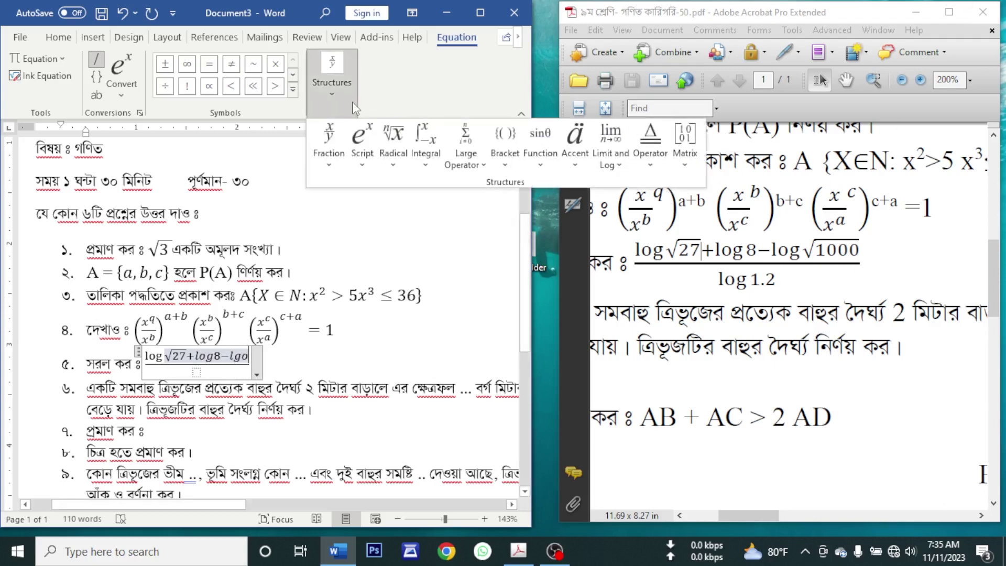
left_click(392, 147)
left_click(413, 242)
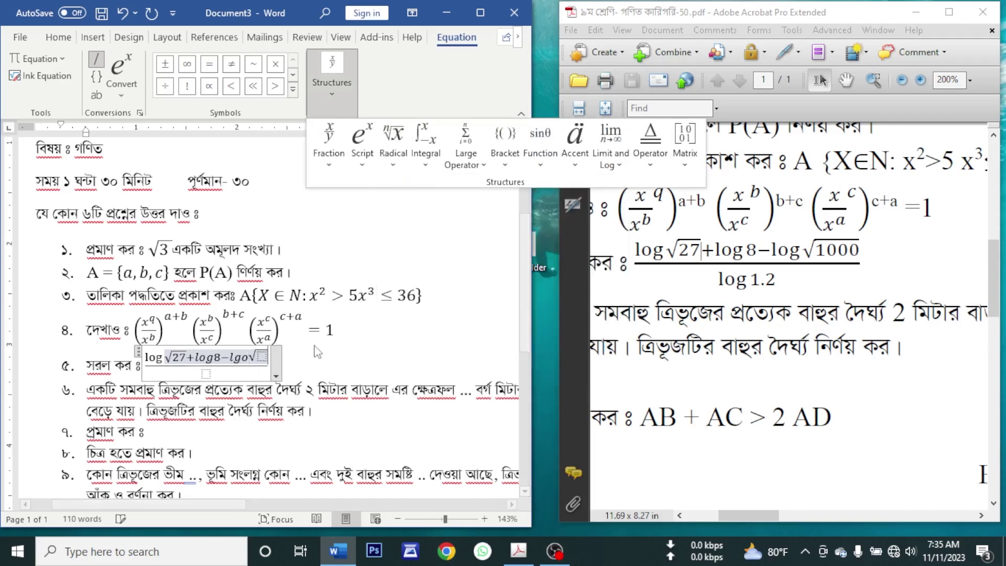
left_click(262, 358)
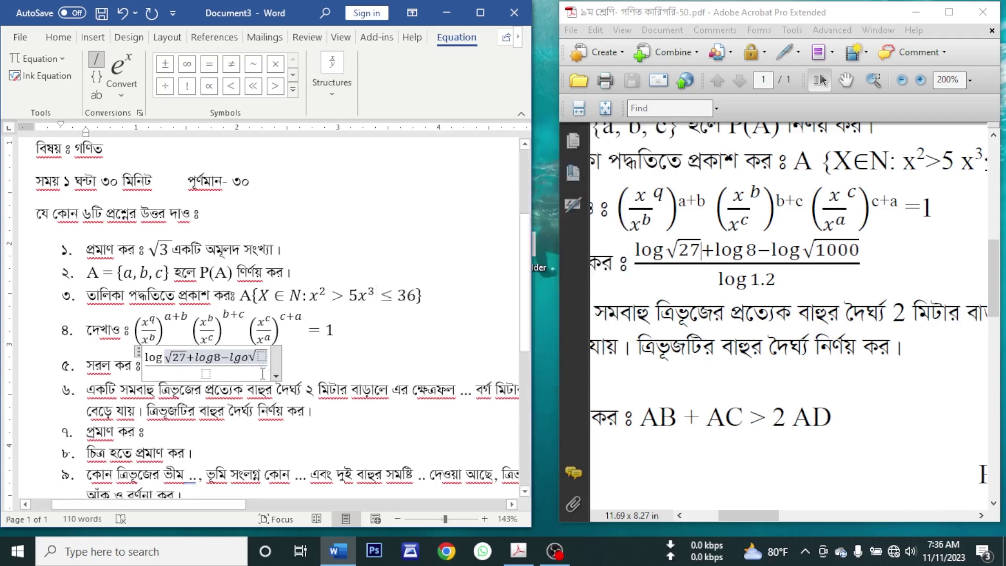
type("10")
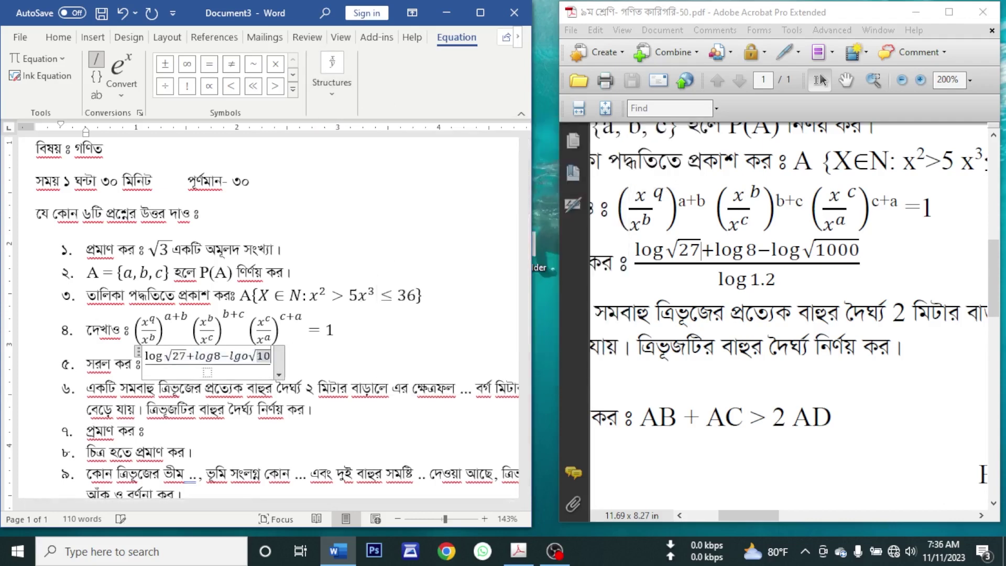
type("00")
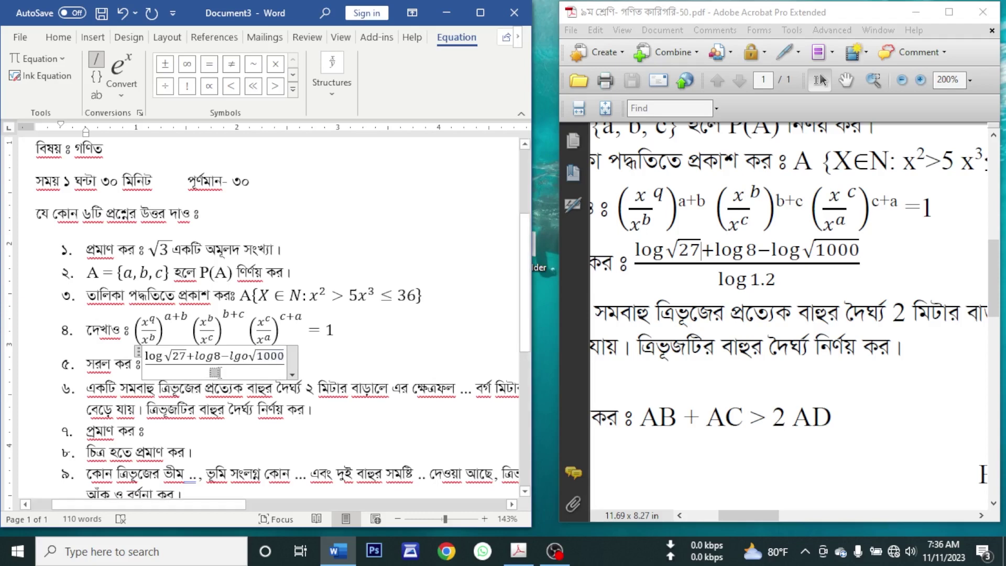
key("Down")
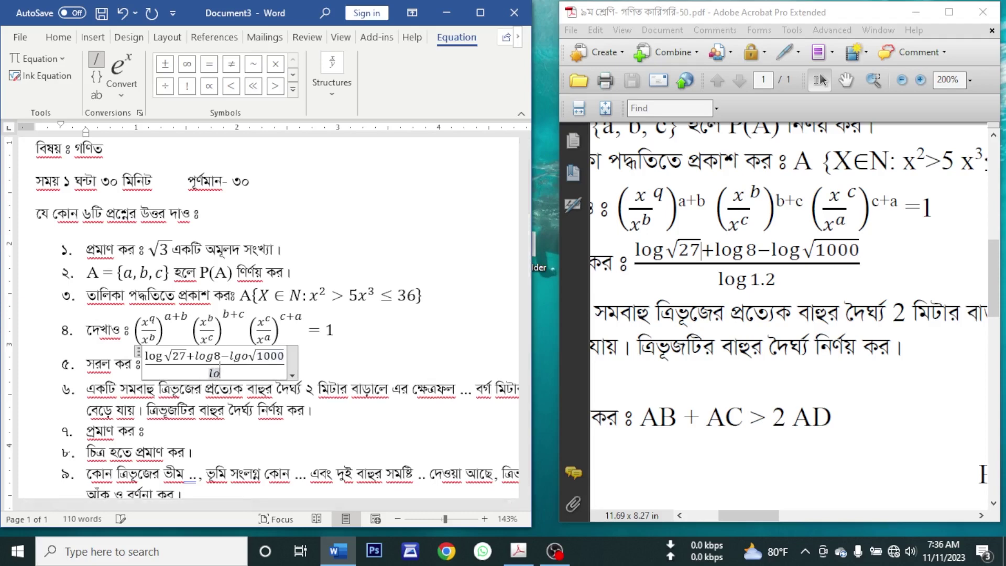
type("log 1.2")
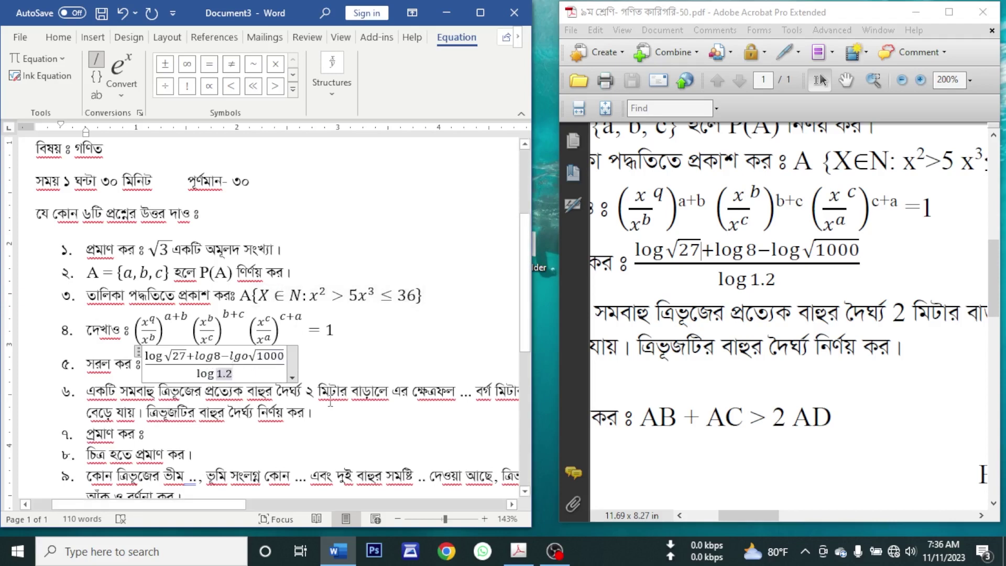
left_click(650, 382)
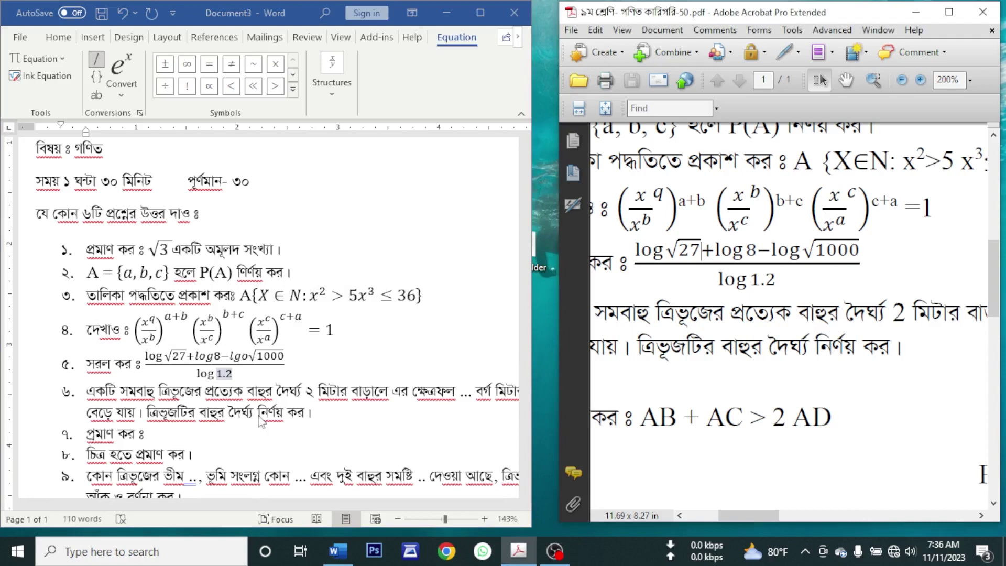
Set the digit ২ in question ৬ to Times New Roman.
left_click_drag(314, 391, 306, 391)
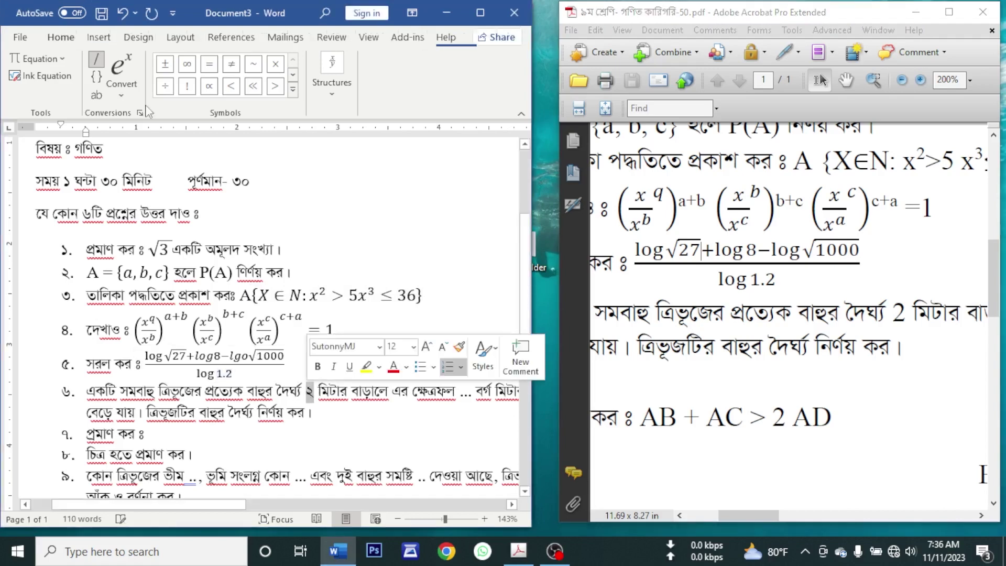
left_click(71, 38)
left_click(179, 59)
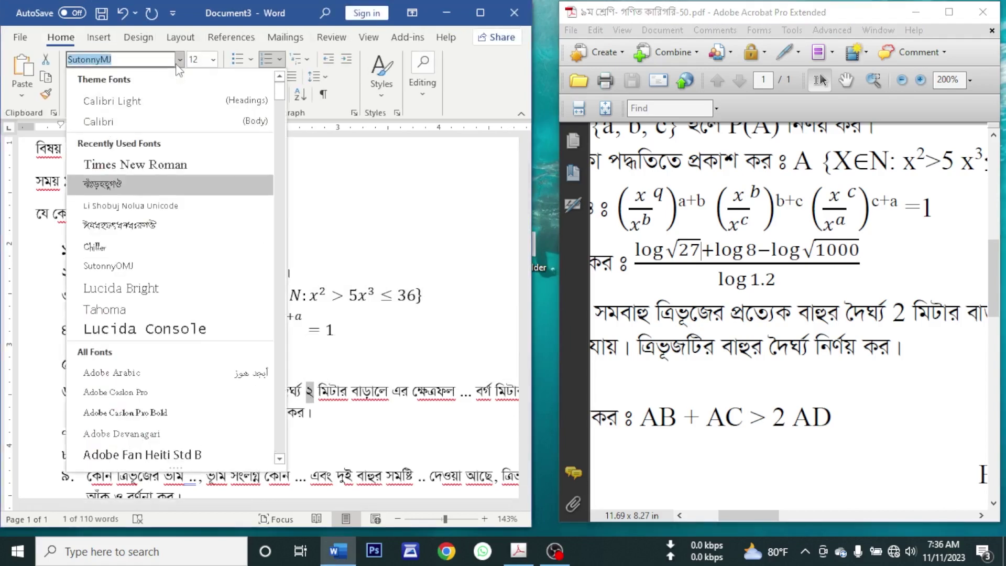
left_click(104, 193)
scroll(224, 407, "down", 3)
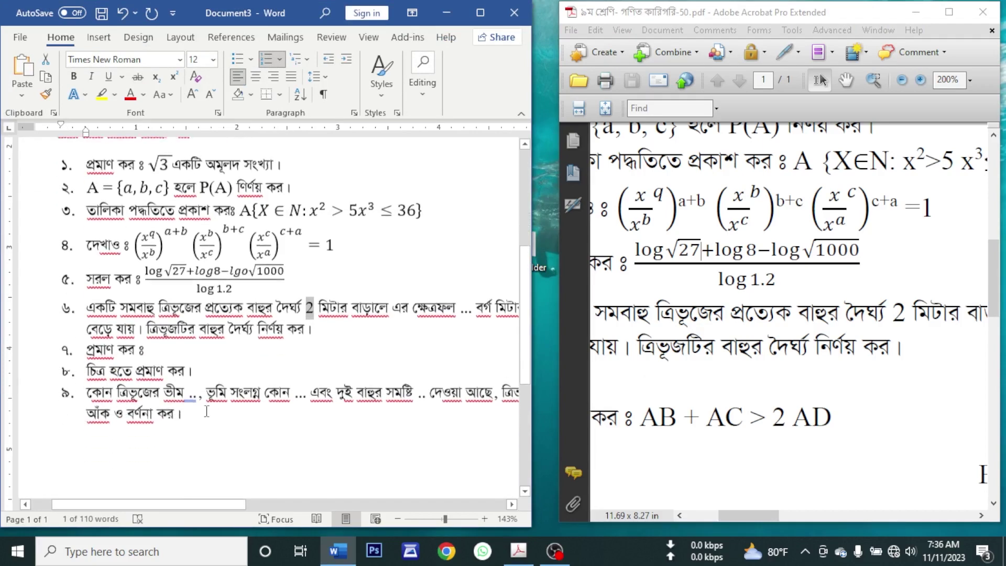
Check the source PDF and type AB+AC>2 AD in Times New Roman for question ৭.
left_click(164, 339)
left_click(793, 362)
scroll(793, 361, "up", 1)
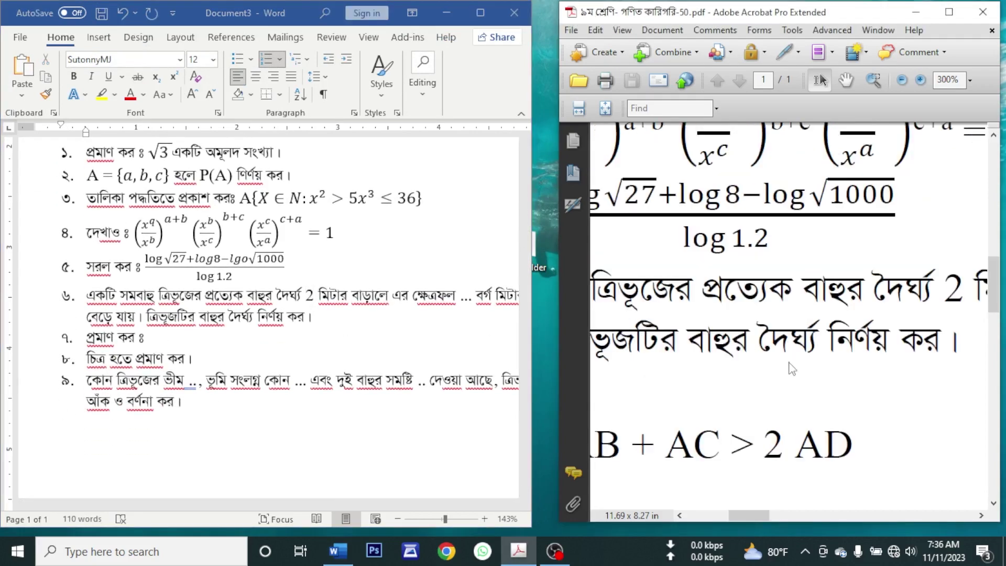
scroll(793, 361, "down", 1)
scroll(789, 362, "down", 3)
scroll(789, 362, "up", 1)
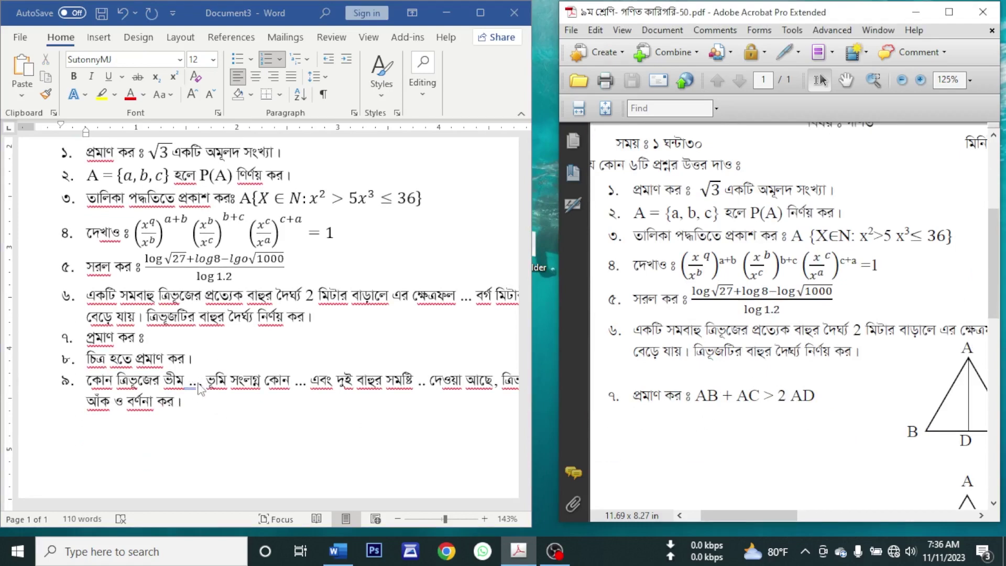
left_click(175, 343)
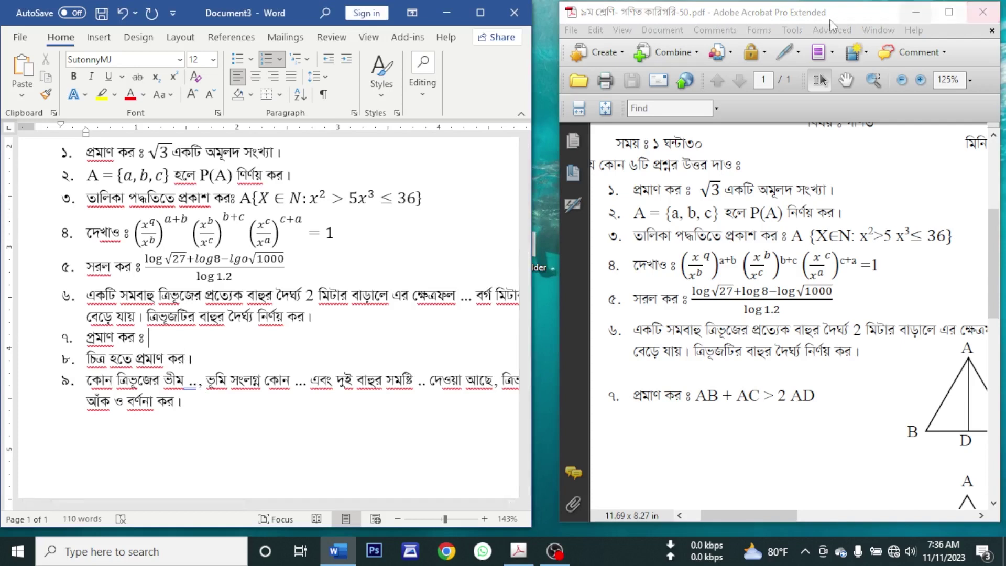
left_click(180, 59)
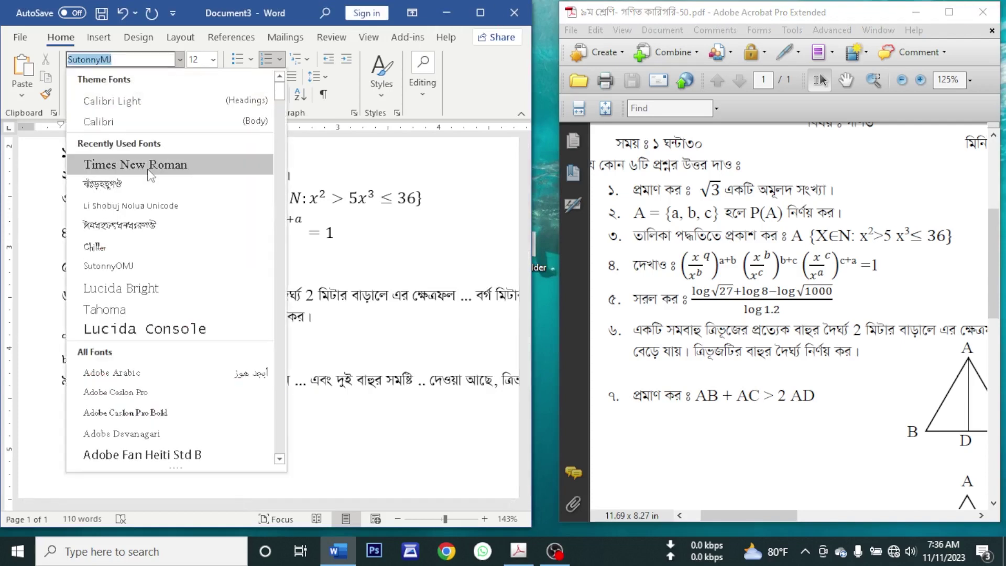
left_click(152, 165)
type("AB+AC>")
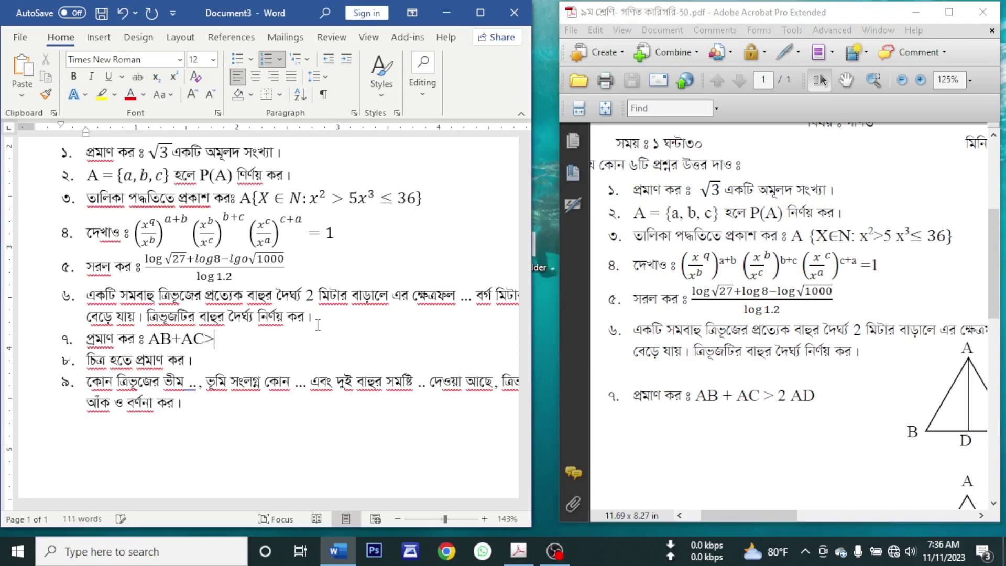
type("2 AD")
left_click(204, 361)
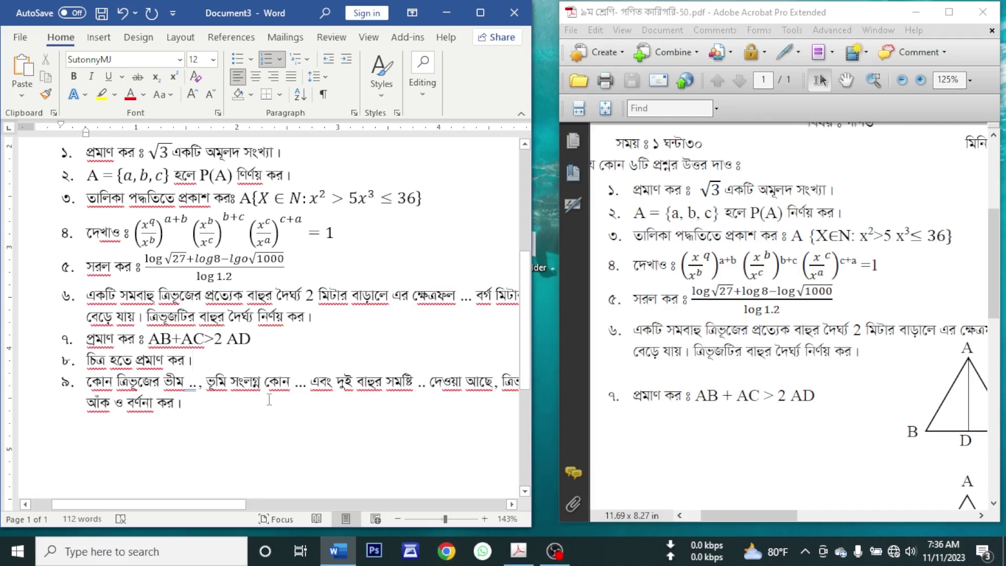
Replace the garbled text in question ৯ with ভূমি followed by a Times New Roman 'a'.
scroll(750, 446, "down", 3)
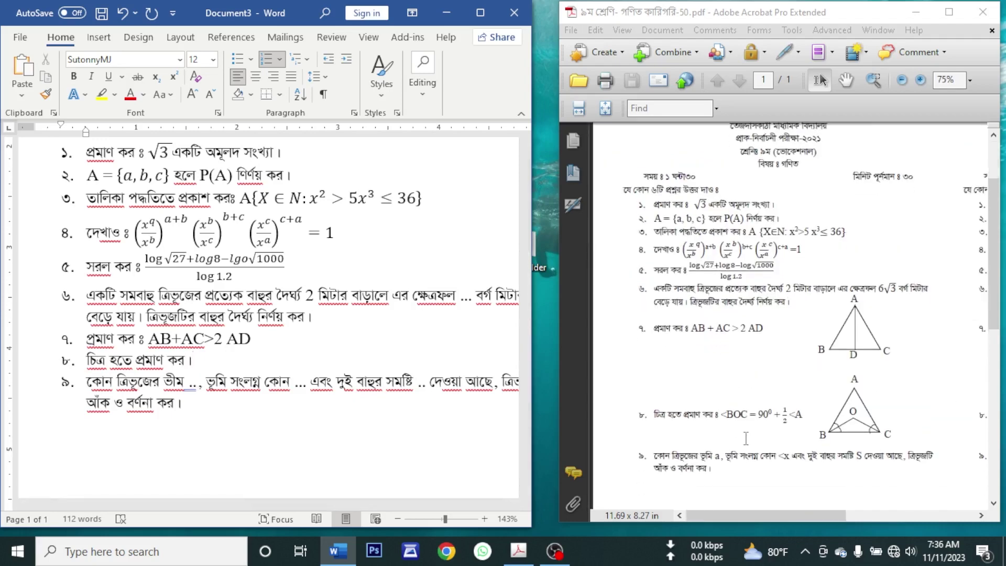
scroll(739, 450, "up", 3)
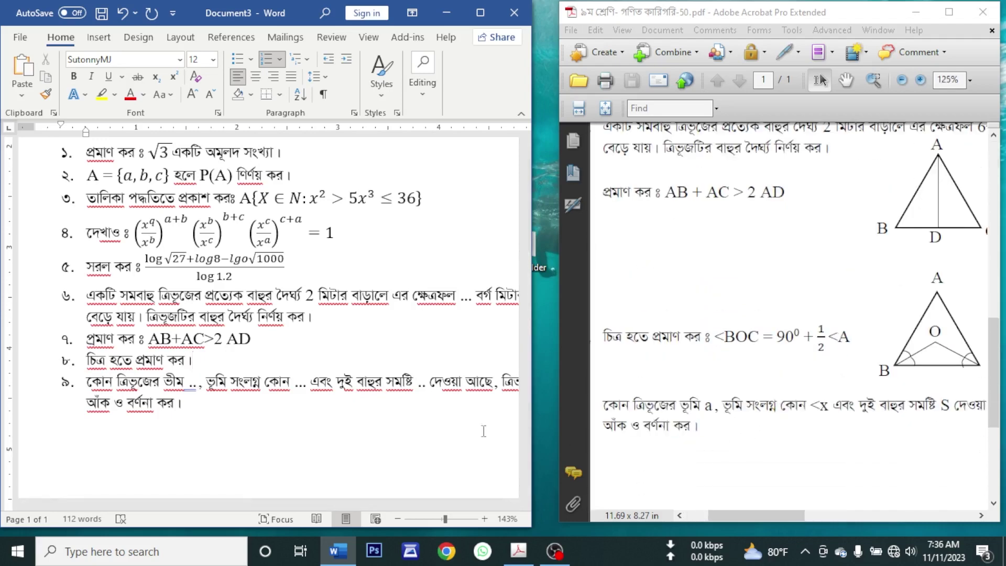
left_click_drag(195, 388, 163, 389)
key("BackSpace")
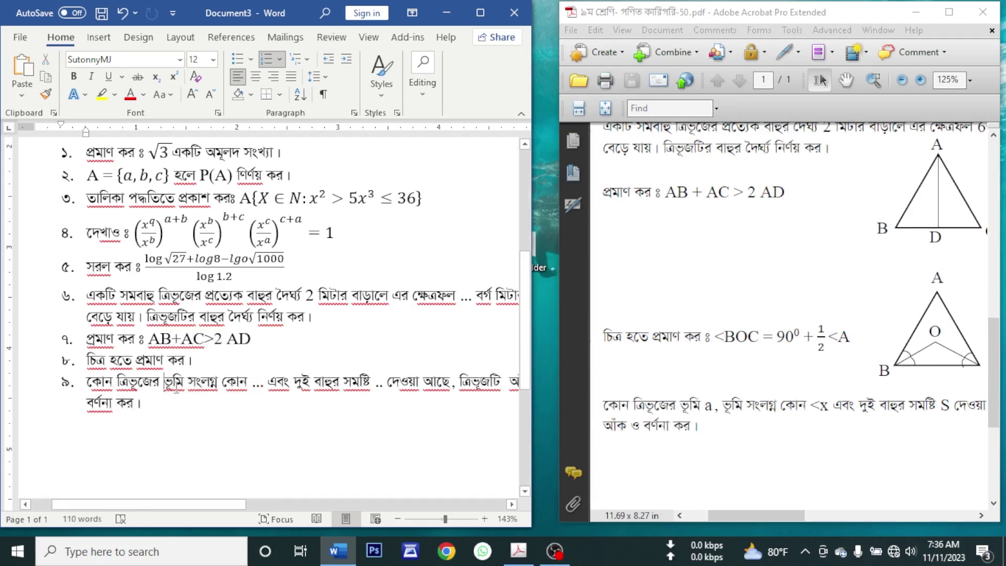
type("ভূমি")
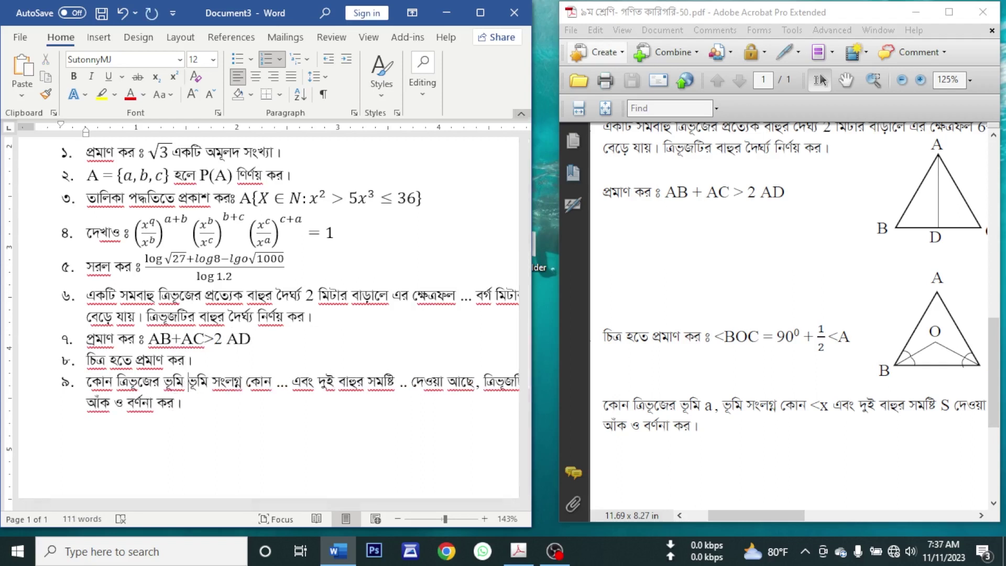
left_click(179, 60)
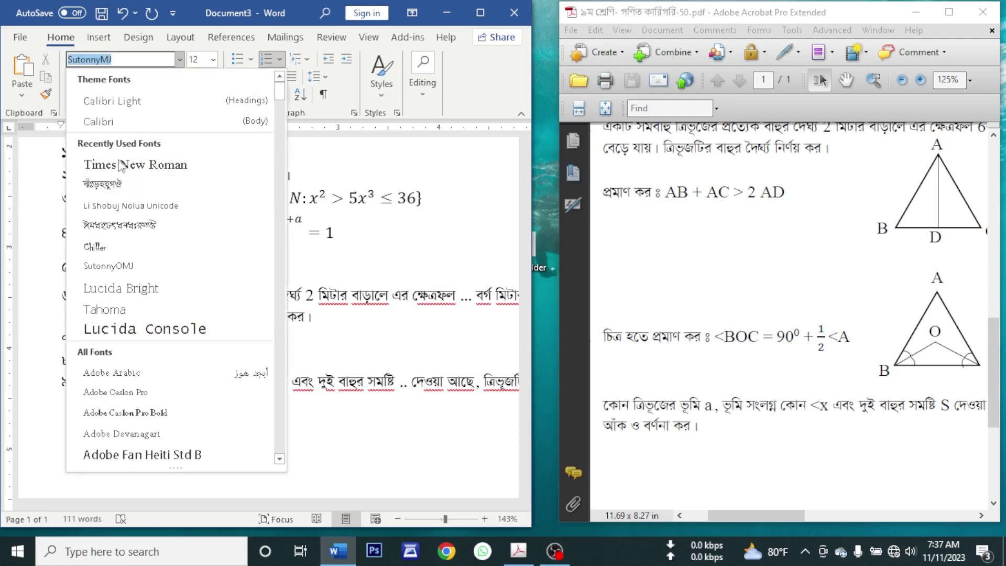
left_click(105, 164)
type("a ভূমি সংলগ্ন কোন ...")
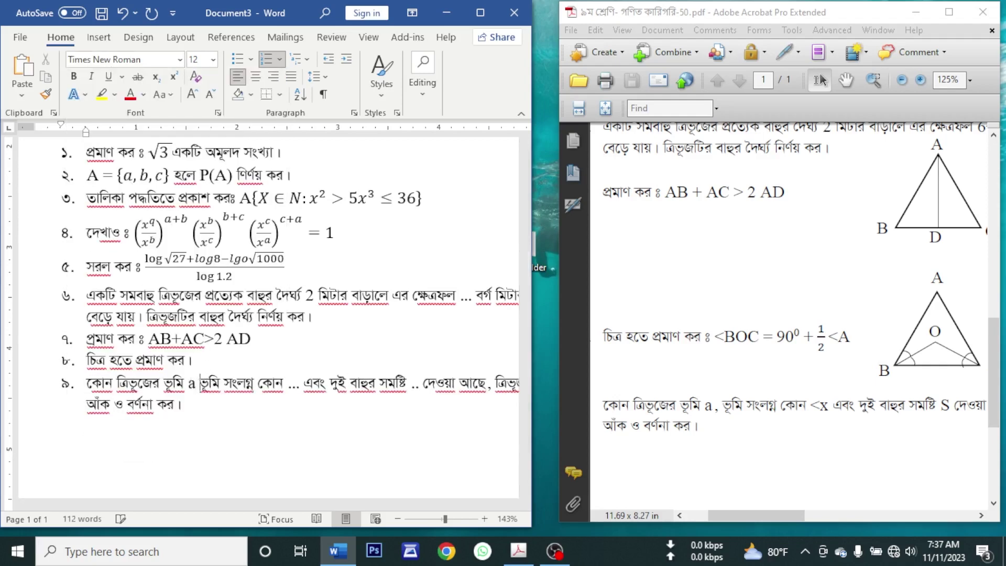
Delete the placeholder dots after কোন in question ৯.
left_click_drag(298, 391, 285, 391)
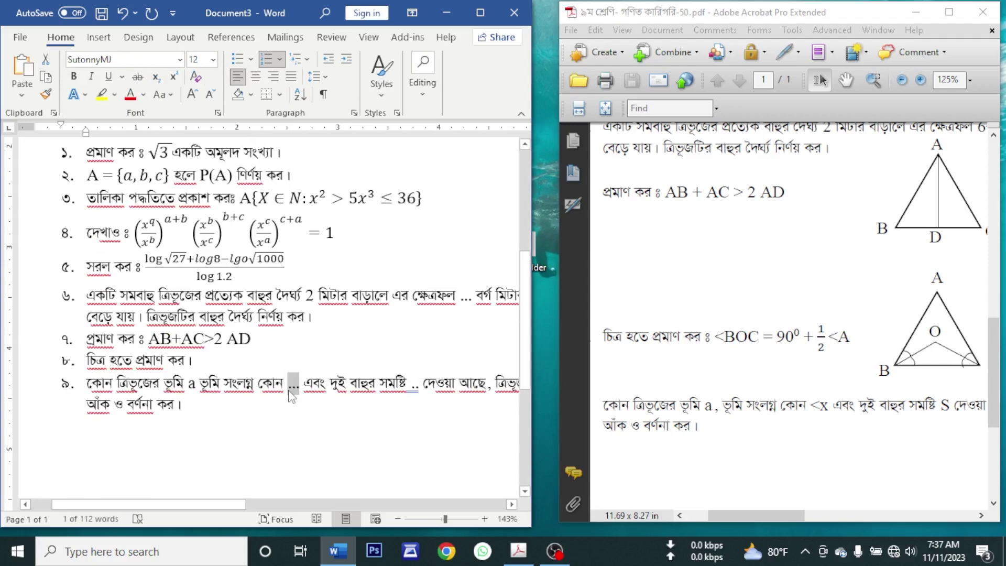
type("<")
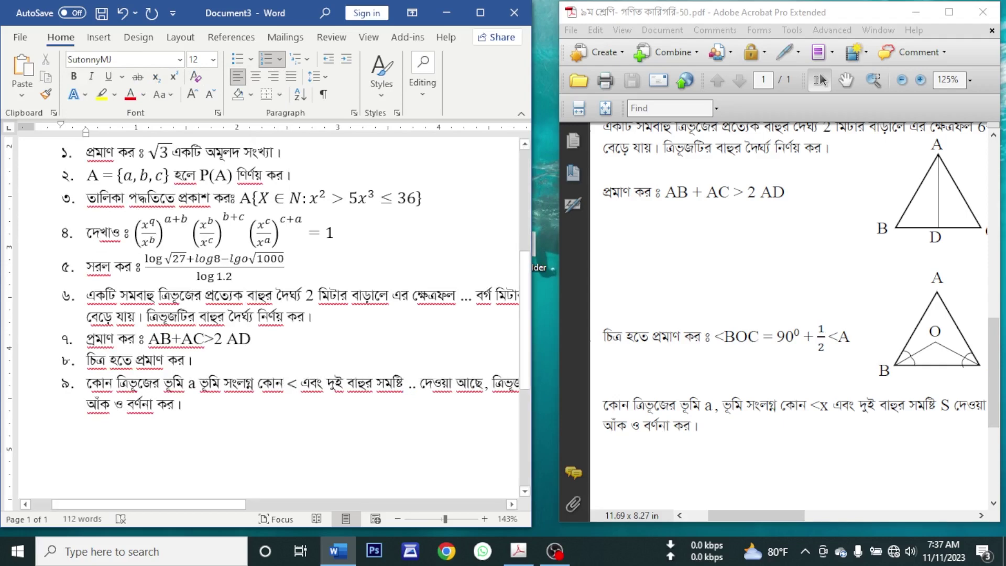
key("BackSpace")
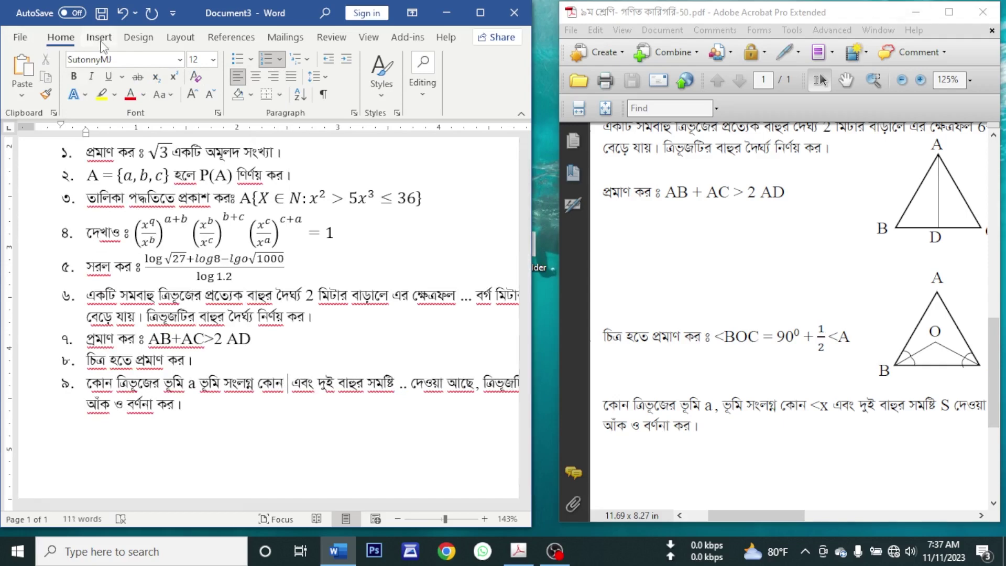
Insert an equation after কোন showing ∠x from the Geometry symbols.
left_click(102, 43)
left_click(430, 73)
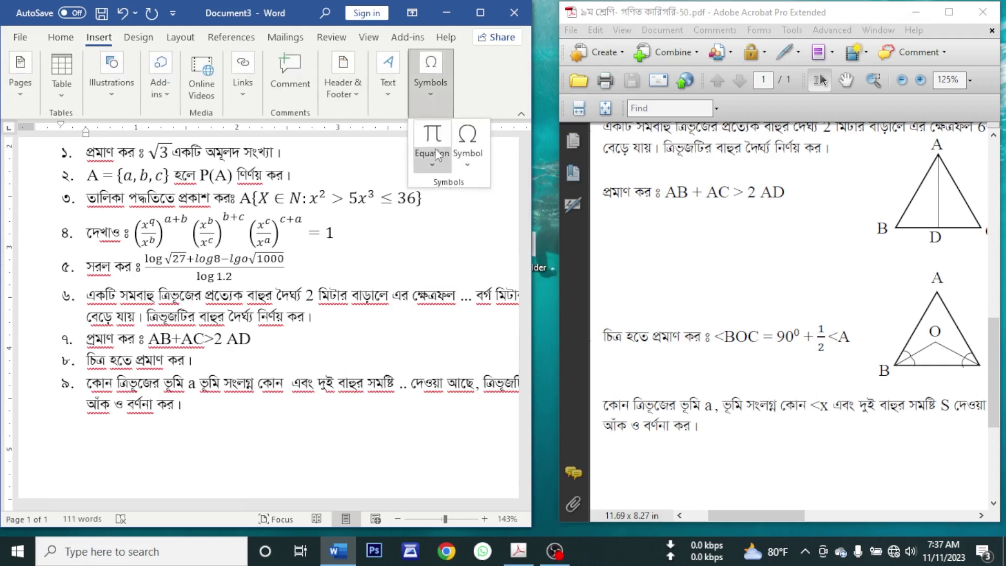
left_click(433, 147)
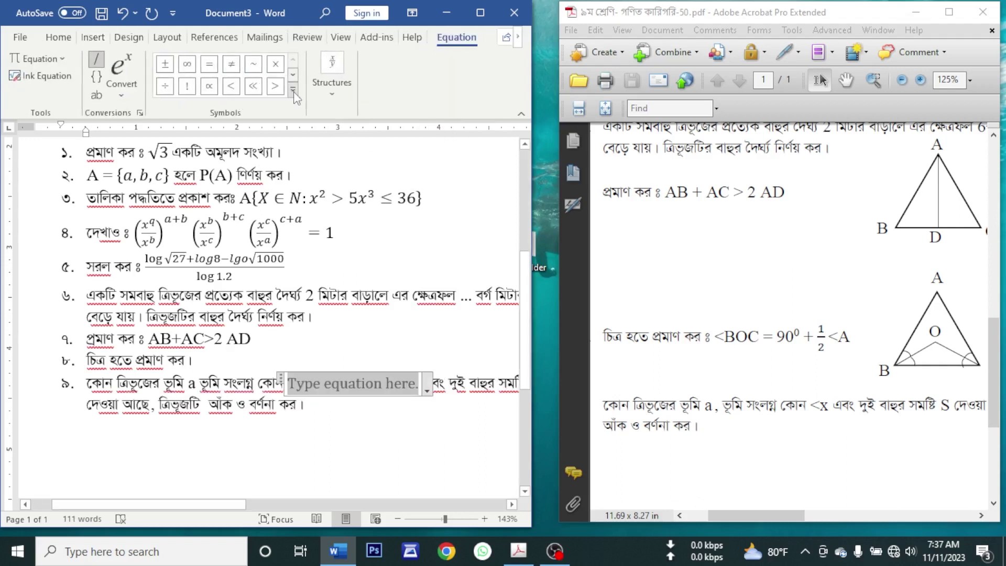
left_click(294, 92)
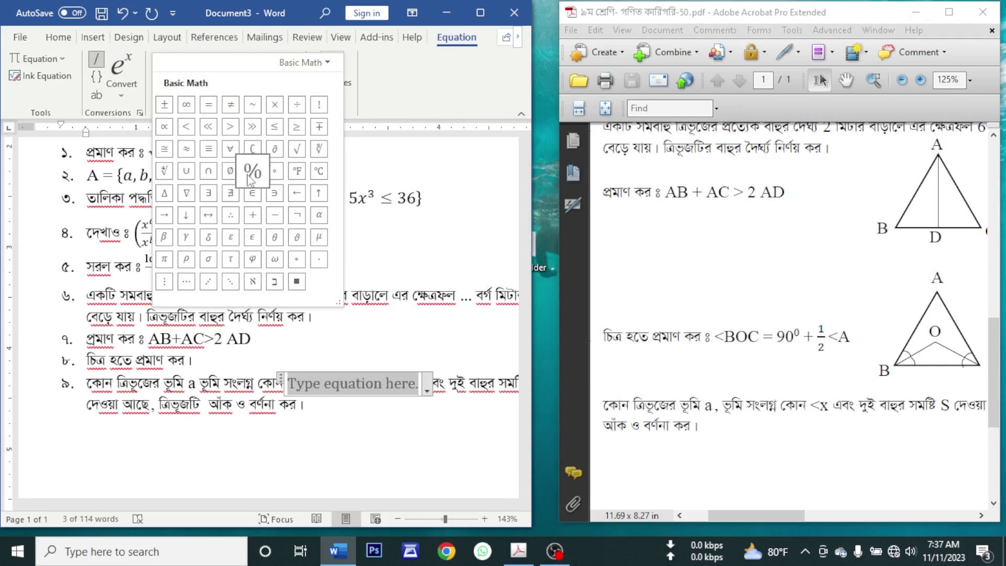
left_click(304, 62)
left_click(294, 186)
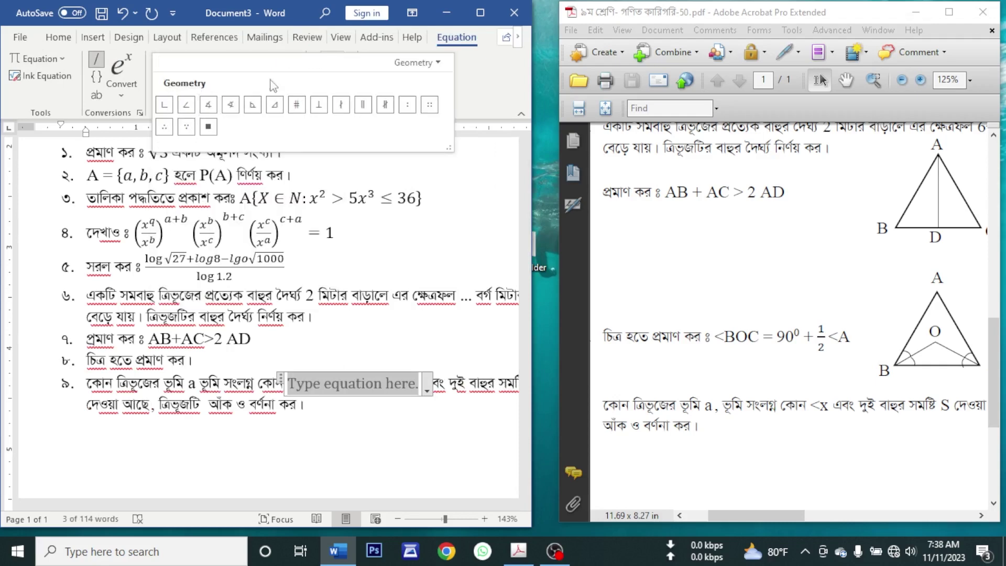
left_click(187, 106)
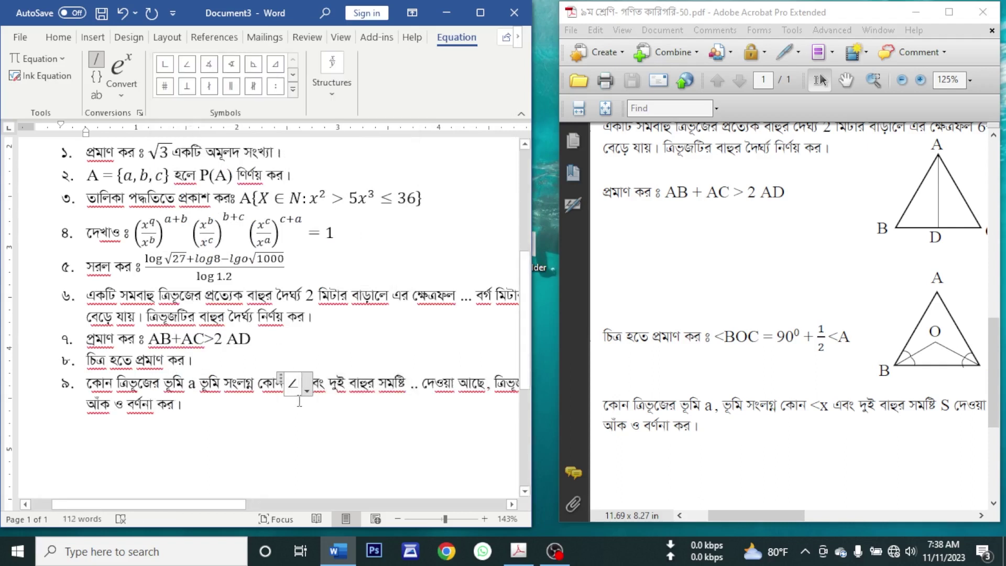
type("x")
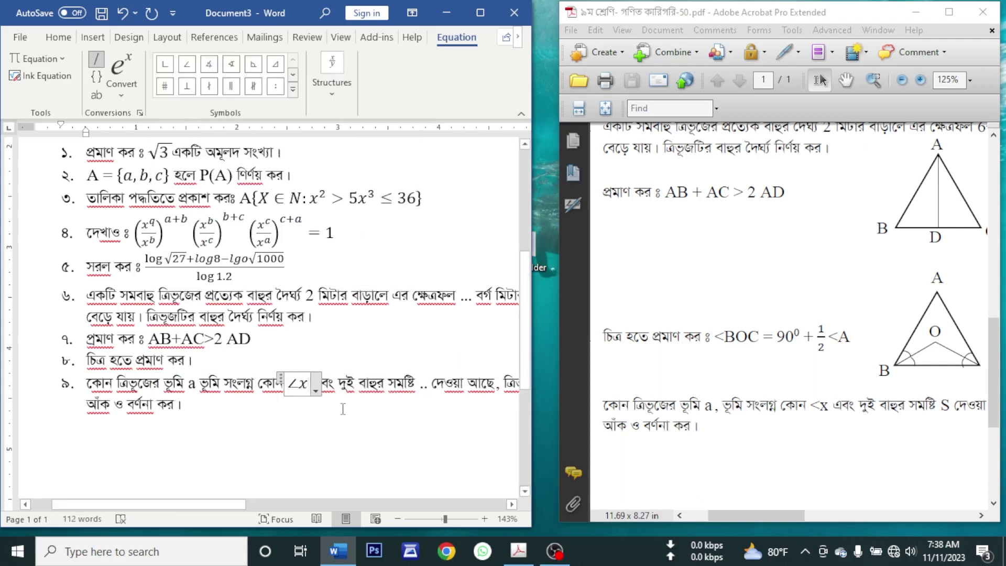
Type the side sum S in Times New Roman after the equation.
left_click(422, 392)
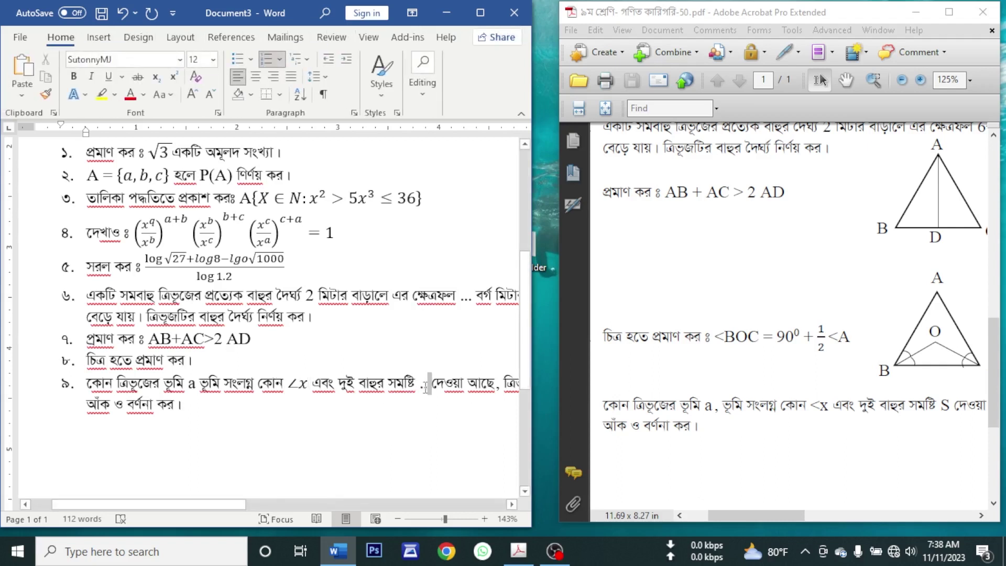
left_click(180, 60)
left_click(141, 165)
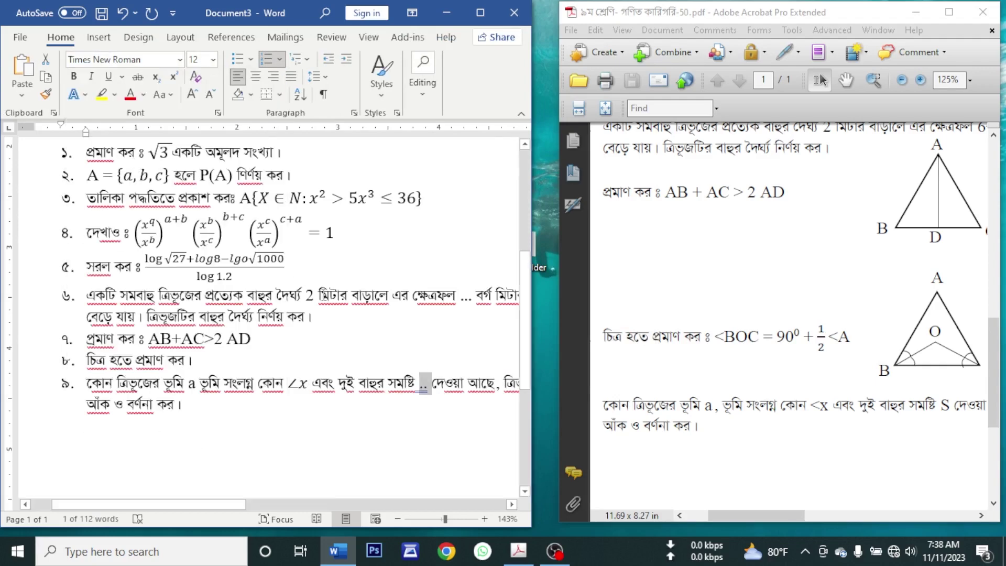
type("S")
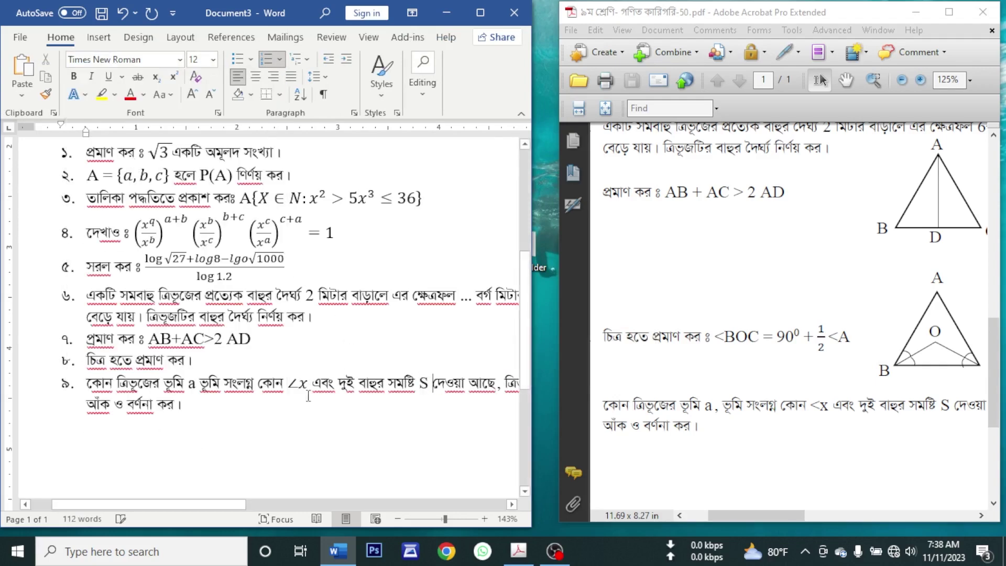
scroll(283, 409, "down", 1)
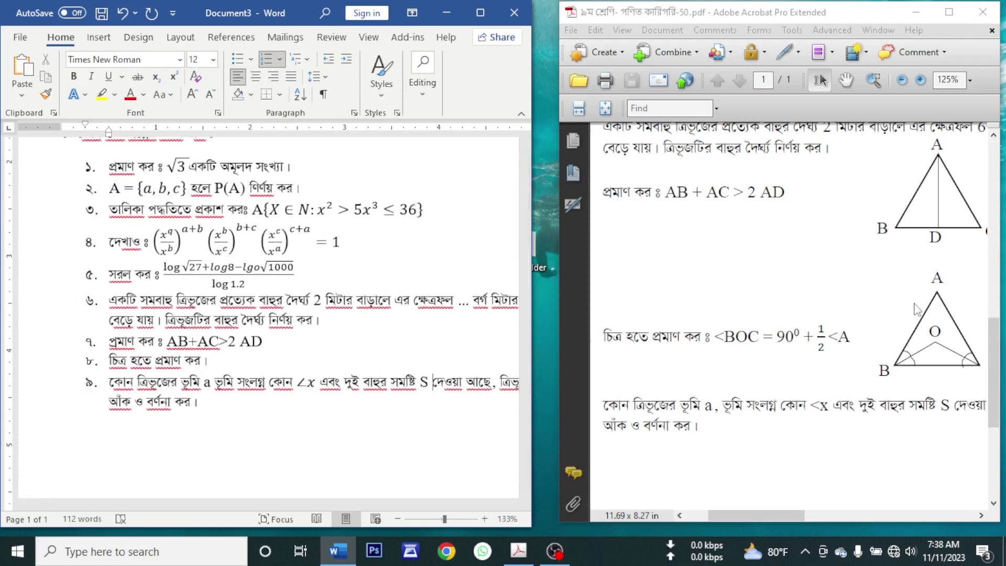
Review the triangle figures' placement in the source PDF.
left_click(831, 305)
scroll(800, 314, "up", 2)
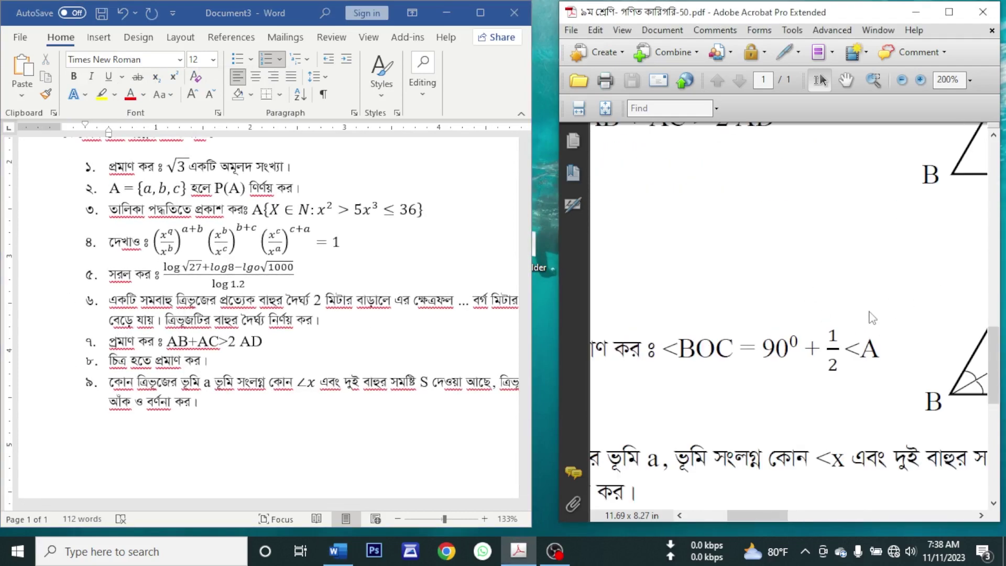
left_click_drag(747, 515, 783, 511)
scroll(751, 376, "down", 2)
key("alt+Tab")
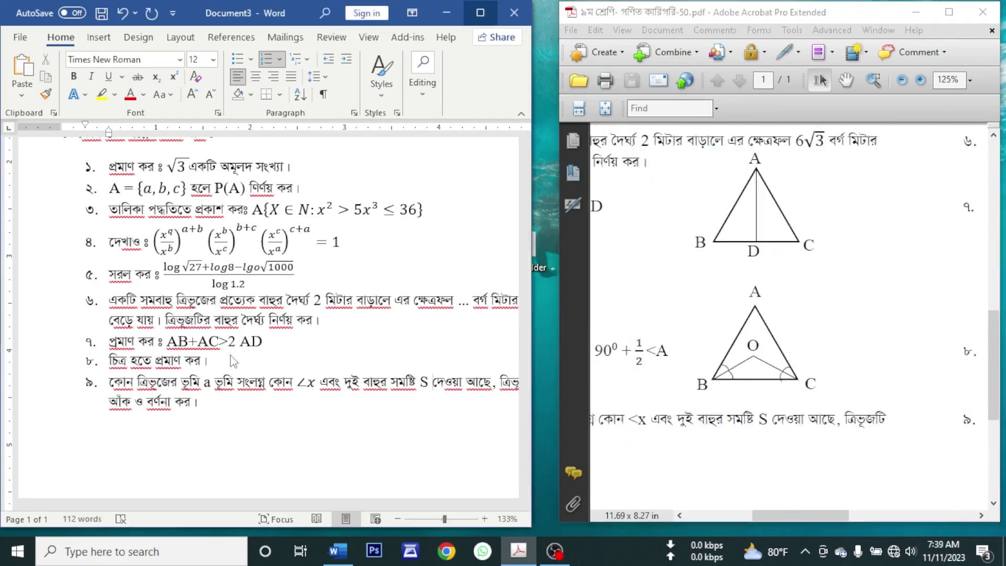
scroll(729, 337, "down", 3)
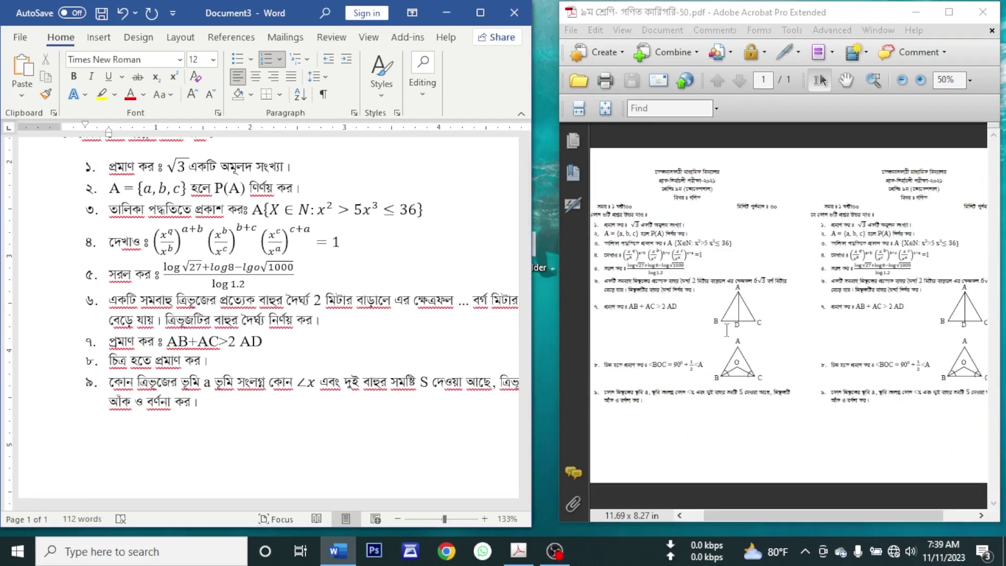
scroll(727, 330, "up", 1)
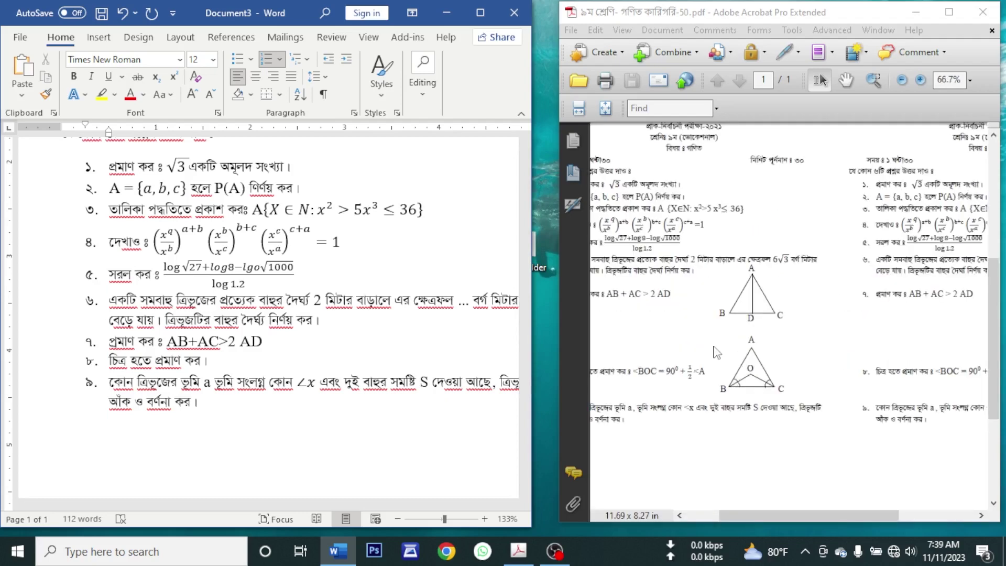
scroll(242, 365, "up", 3)
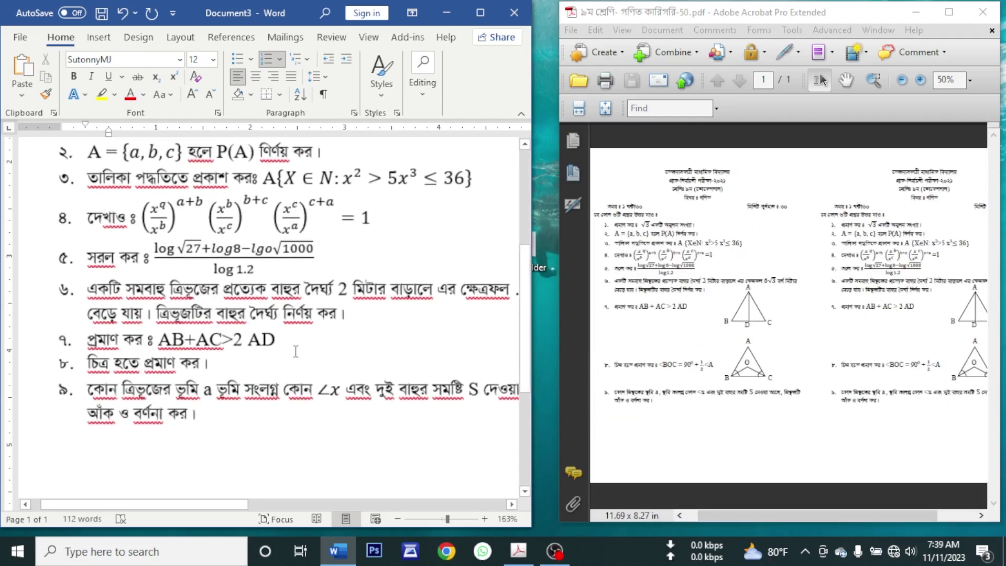
Add unnumbered empty lines around question ৭ to make room for the figure.
left_click(275, 339)
key("Return")
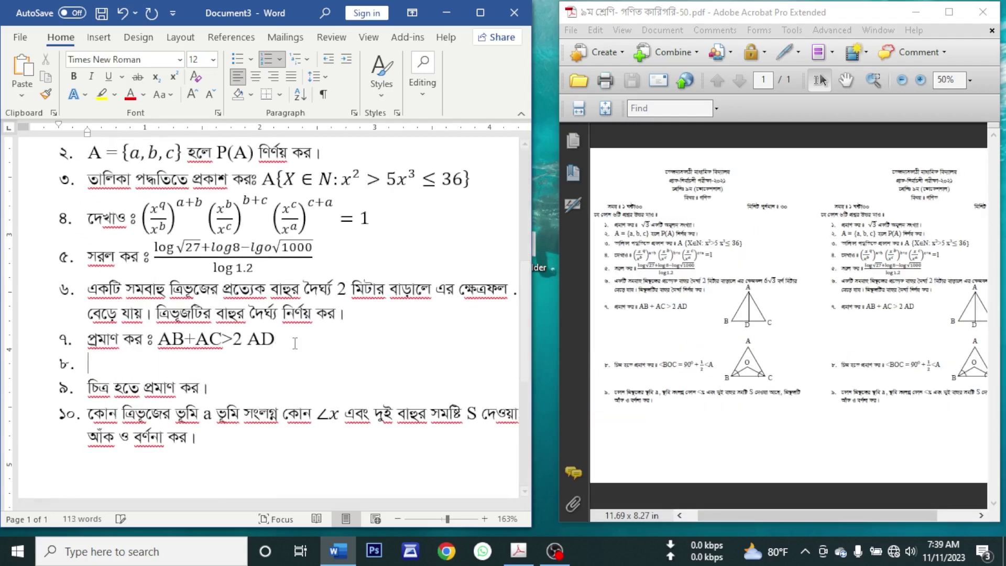
key("BackSpace")
key("alt+shift+Up")
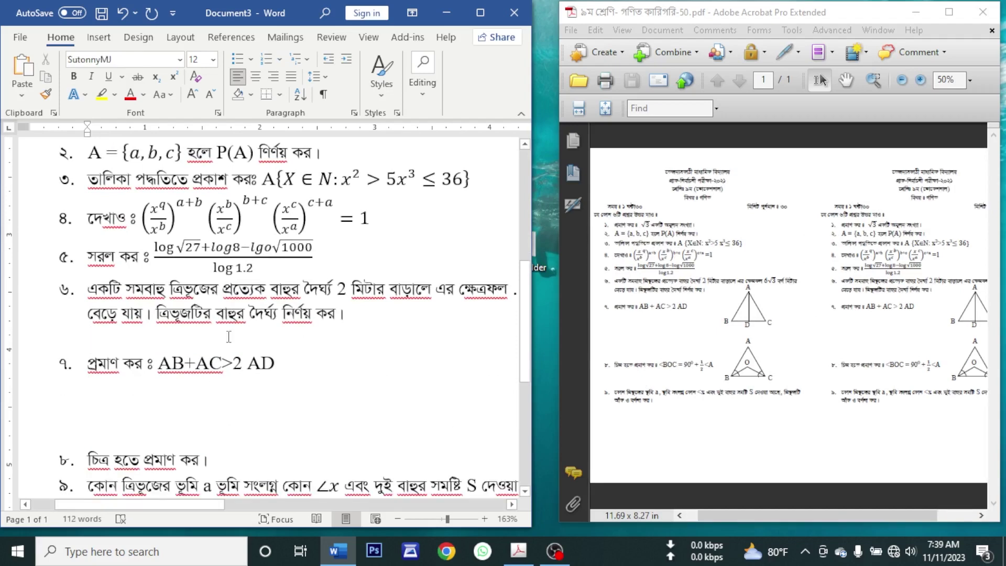
key("Return")
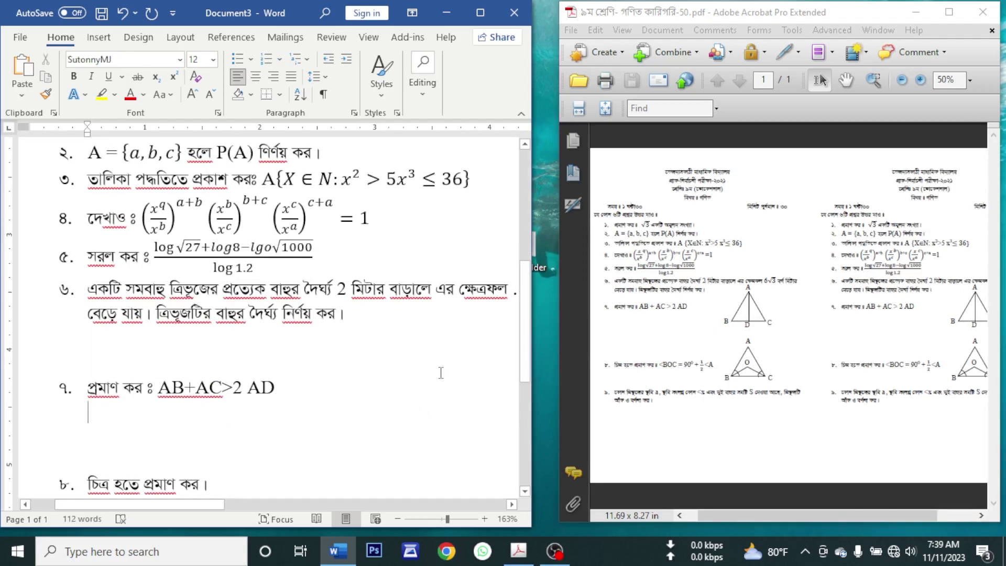
Draw an isosceles triangle beside question ৭ with no fill and a black outline.
scroll(724, 347, "up", 5)
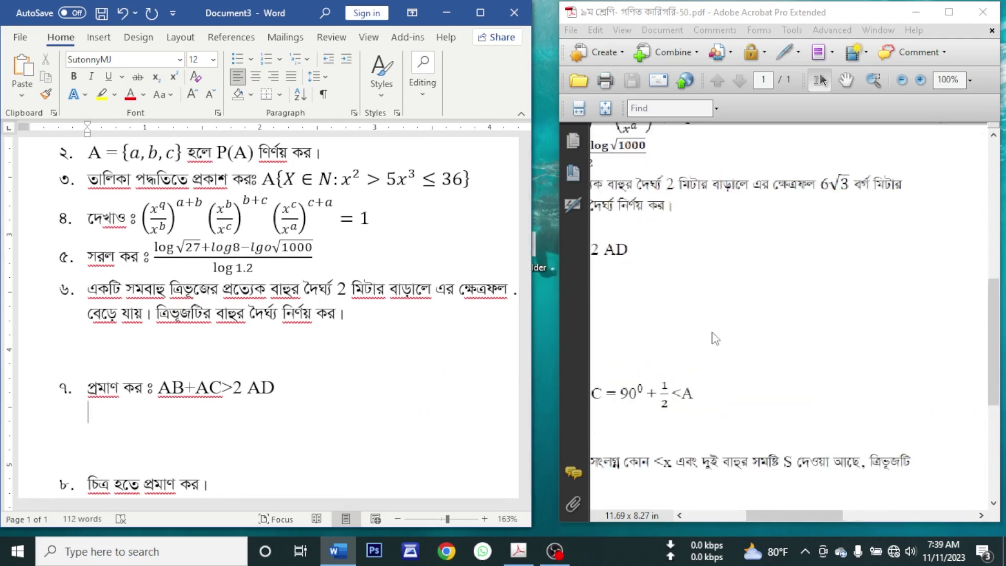
left_click(287, 388)
left_click(98, 36)
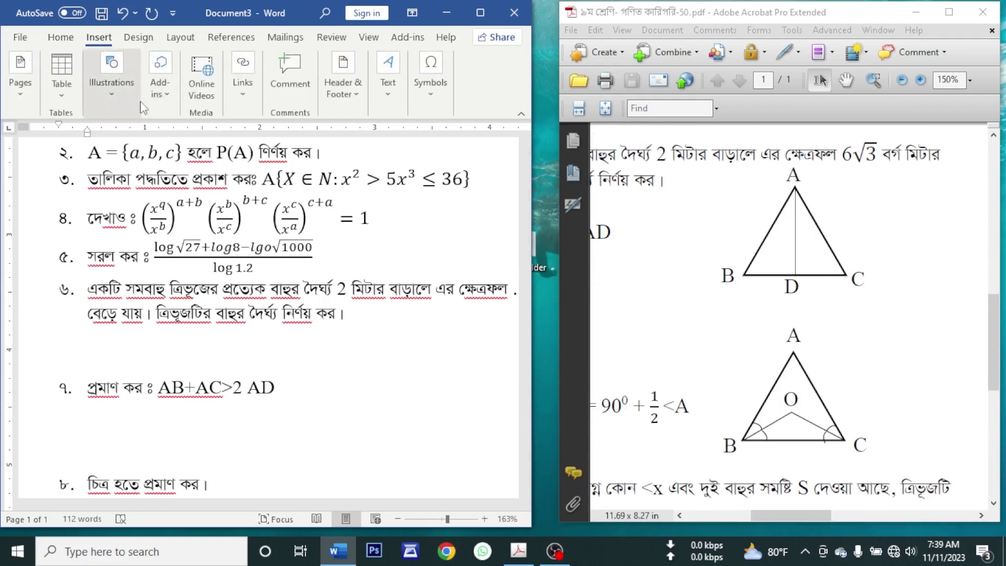
left_click(121, 102)
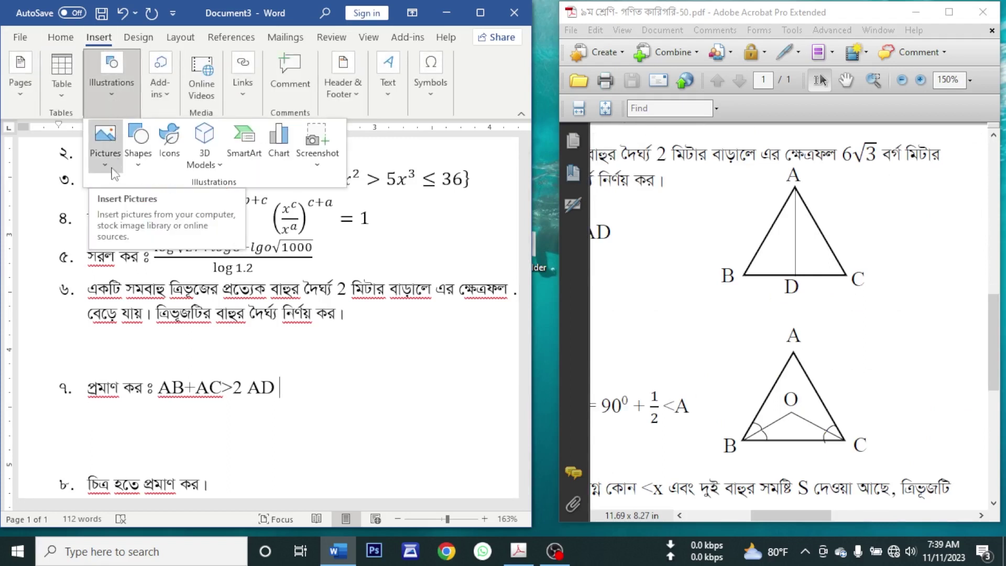
left_click(139, 157)
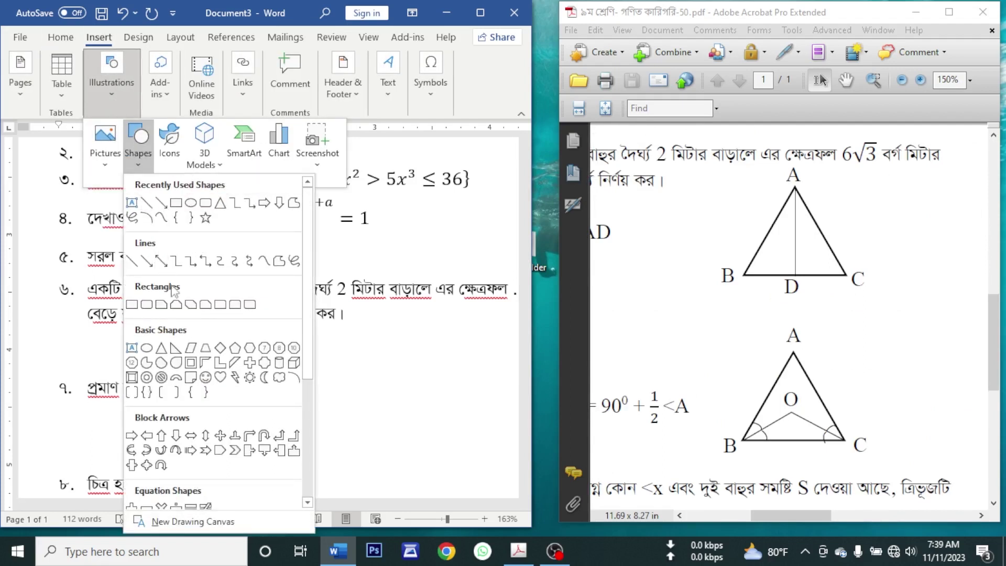
left_click(161, 348)
mouse_move(346, 335)
left_mouse_down()
mouse_move(461, 435)
mouse_move(393, 404)
left_mouse_up()
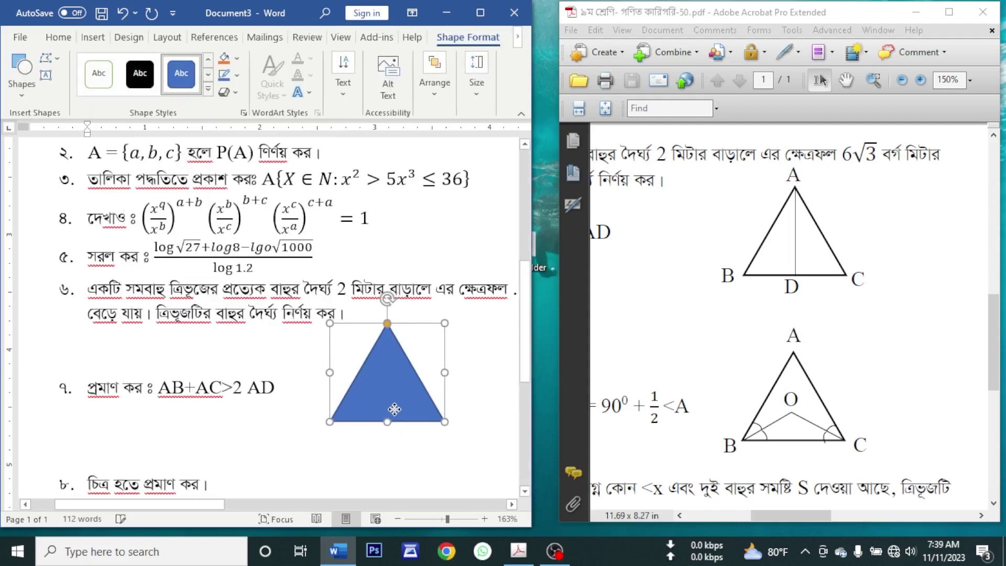
left_click(237, 59)
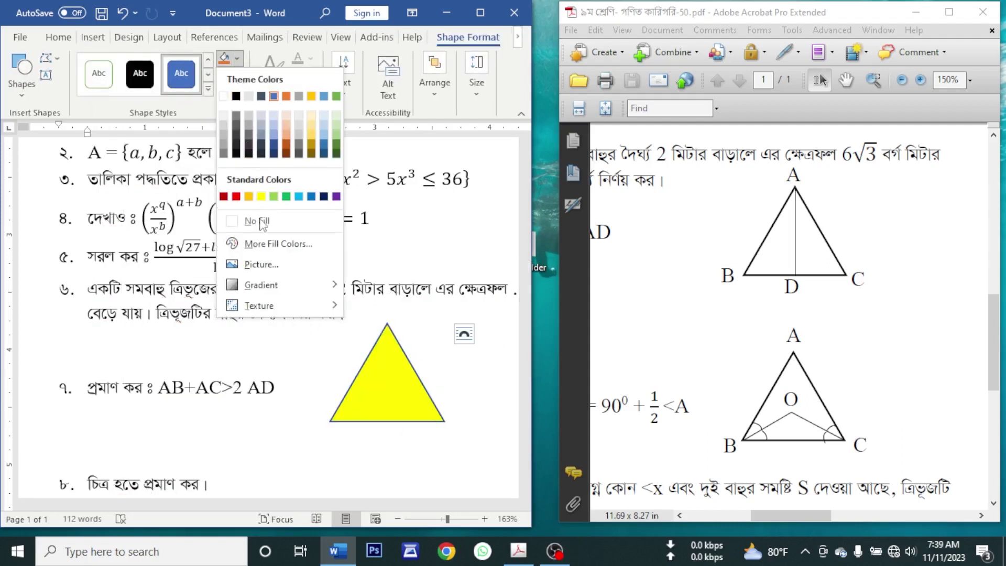
left_click(249, 224)
left_click(237, 75)
left_click(240, 108)
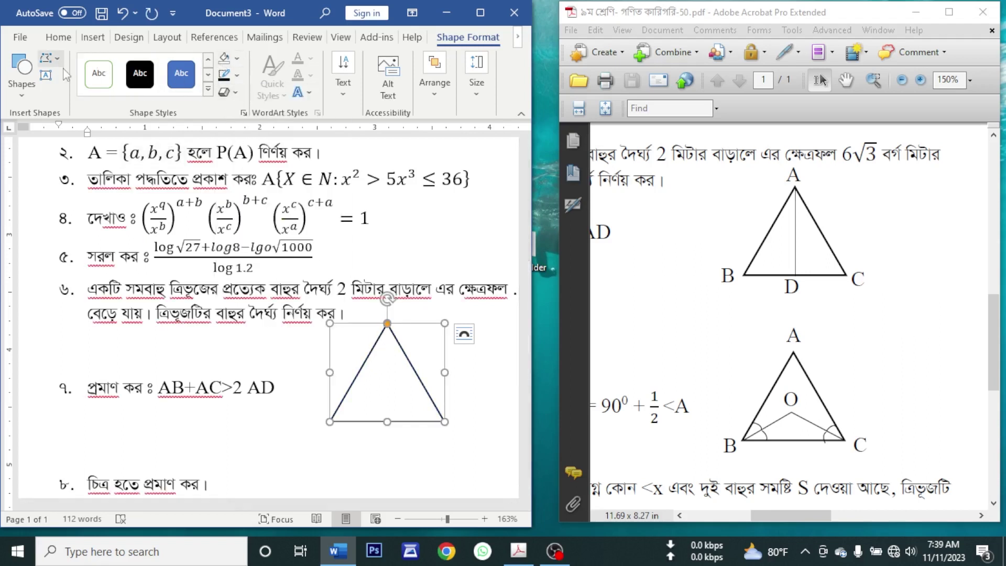
Draw a thick vertical line from the triangle's apex to its base midpoint.
left_click(22, 74)
left_click(17, 190)
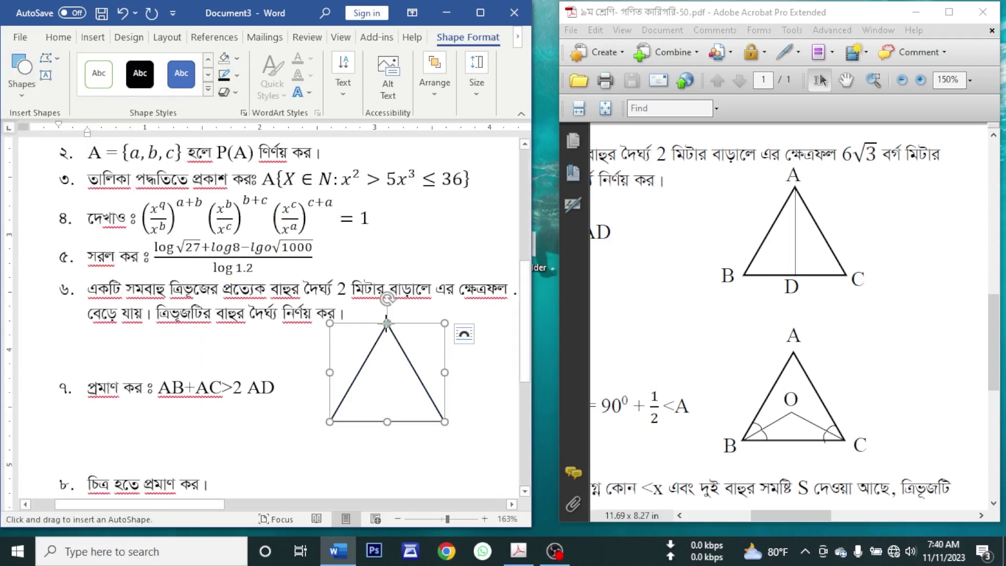
left_click_drag(387, 324, 387, 422)
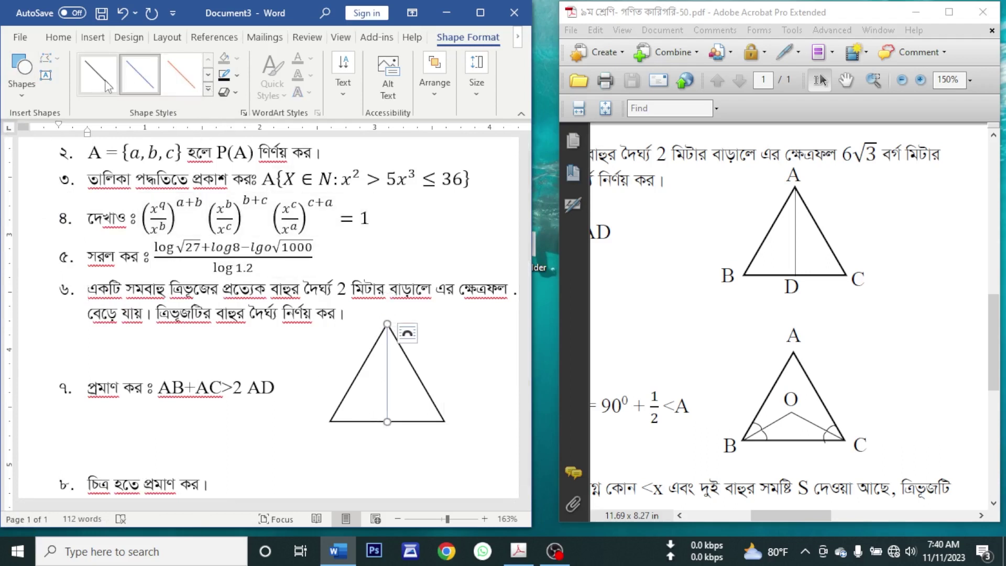
left_click(237, 75)
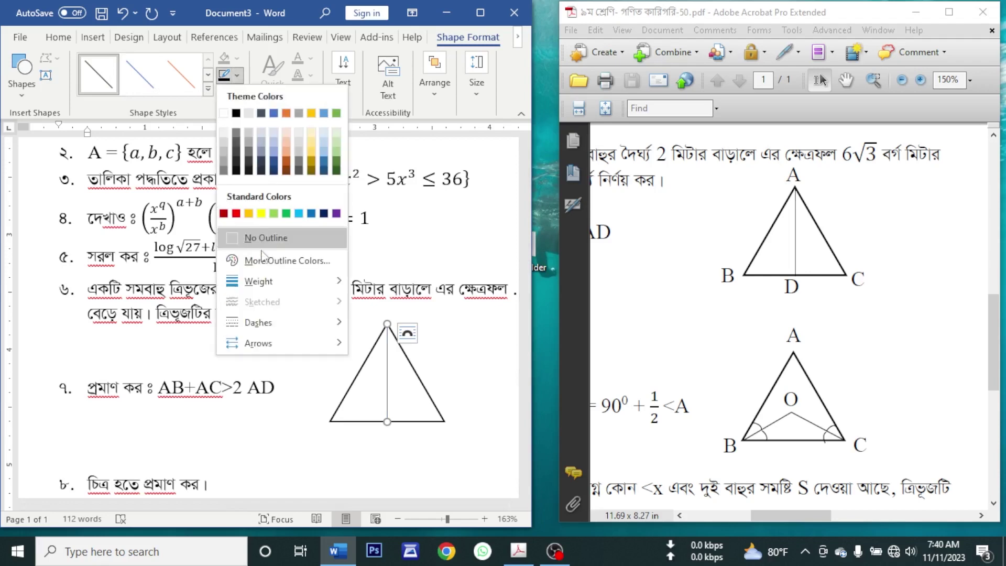
mouse_move(264, 286)
left_click(407, 347)
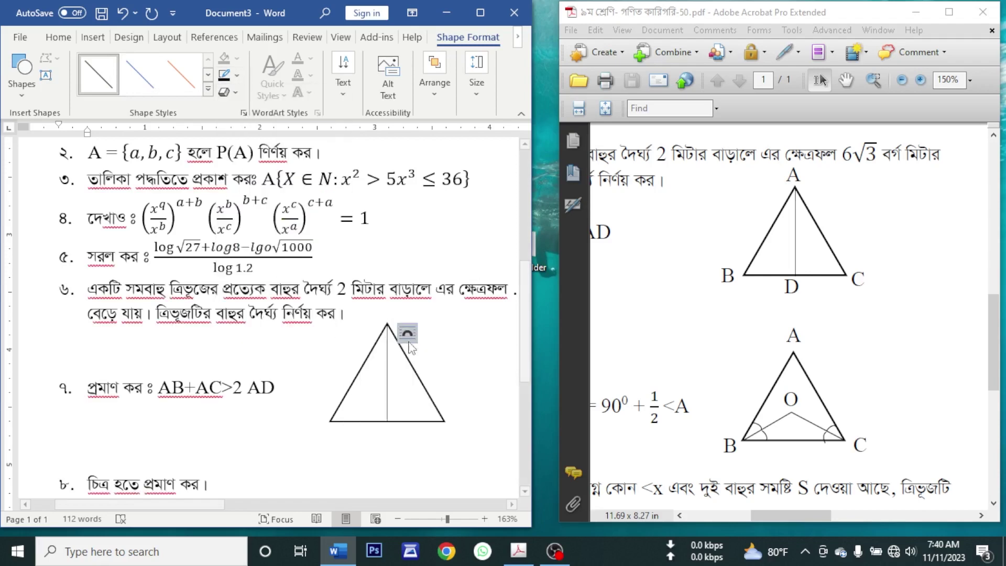
left_click(474, 355)
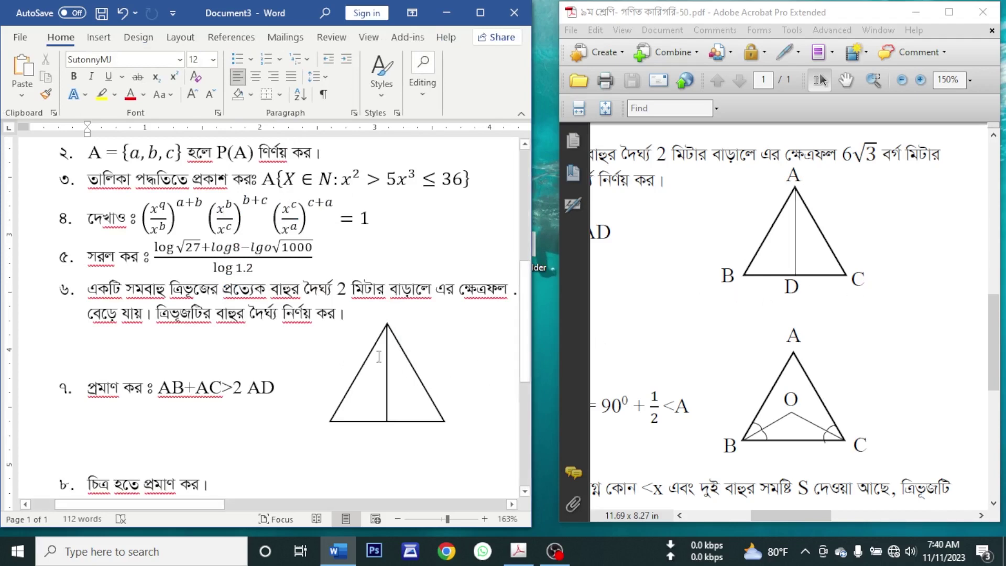
Create a text box labelled 'A' with no border and no fill.
left_click(98, 36)
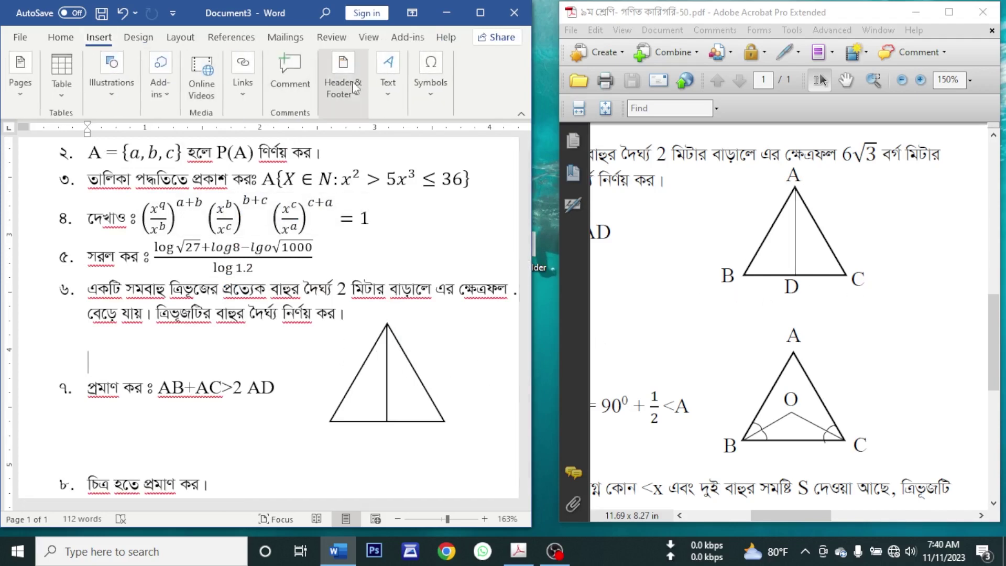
left_click(379, 94)
left_click(394, 170)
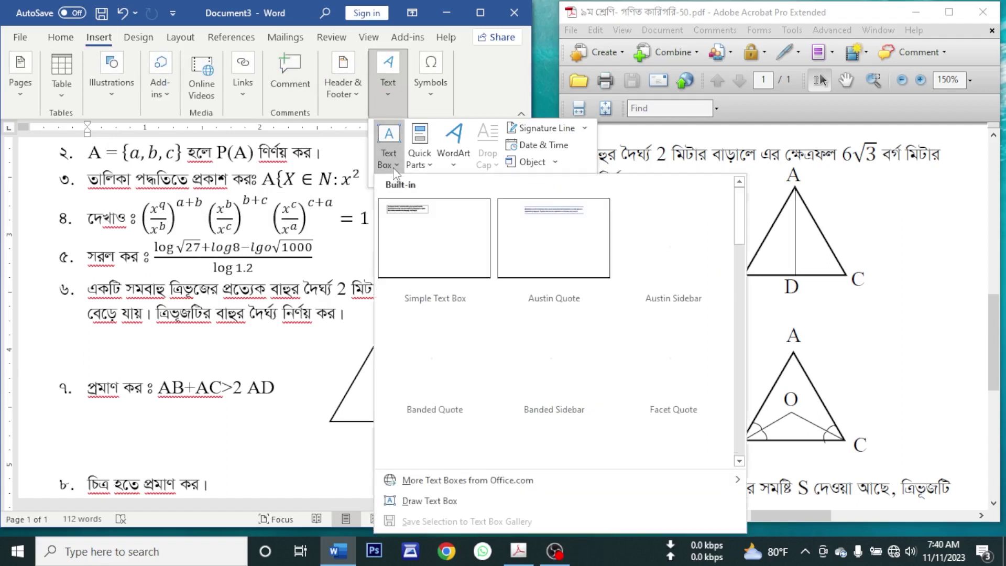
left_click(407, 498)
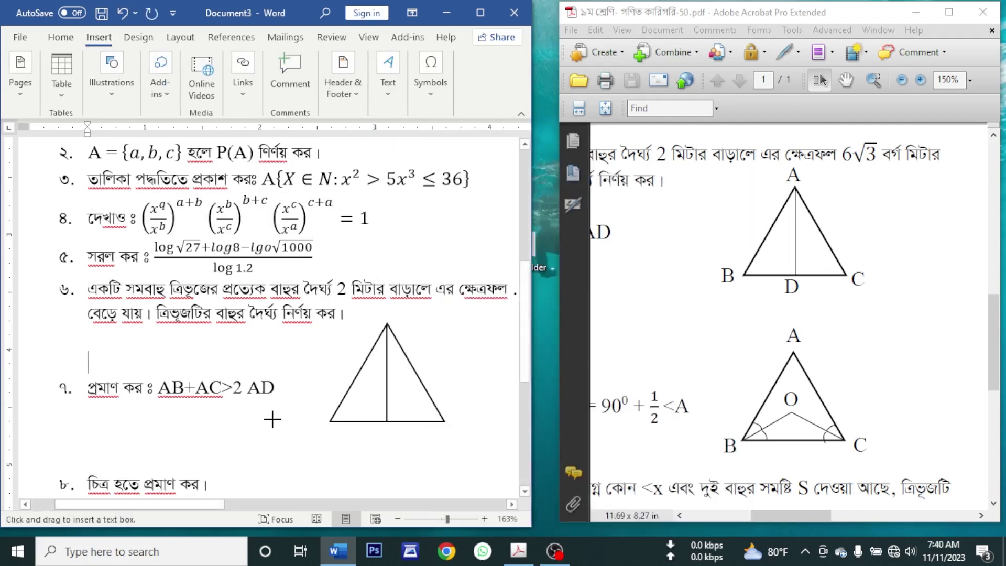
left_click_drag(274, 422, 297, 452)
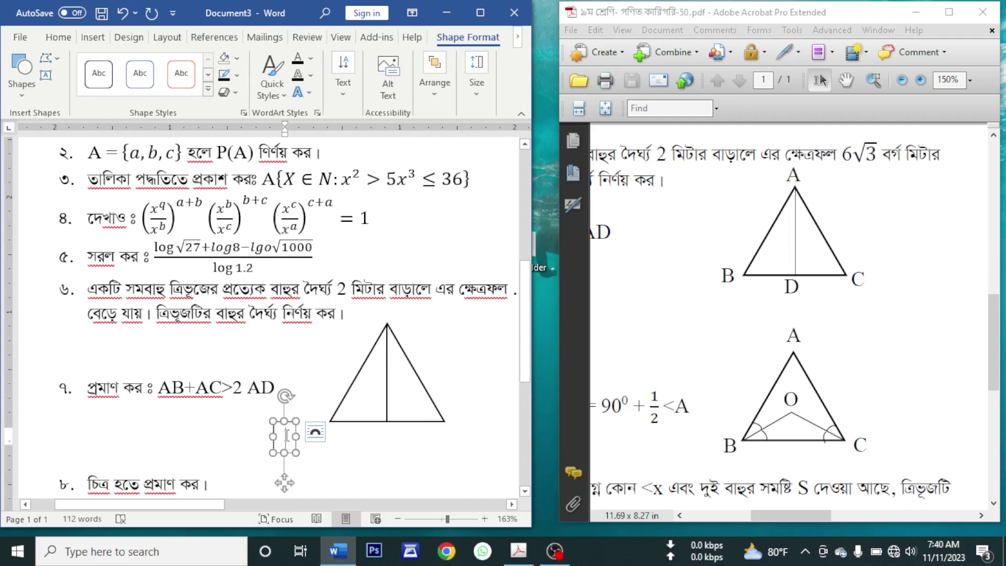
type("A")
left_click_drag(296, 436, 308, 436)
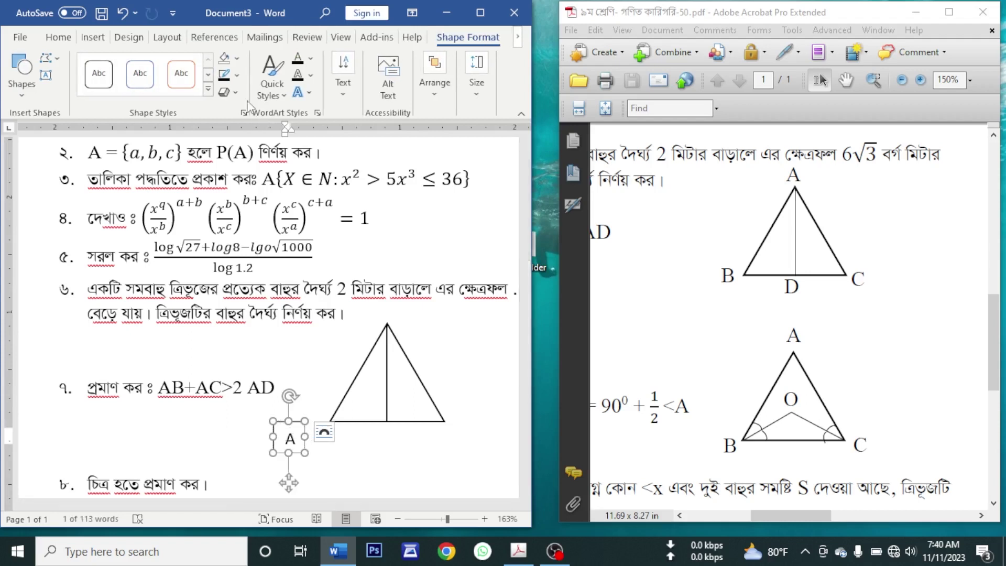
left_click(236, 75)
left_click(257, 235)
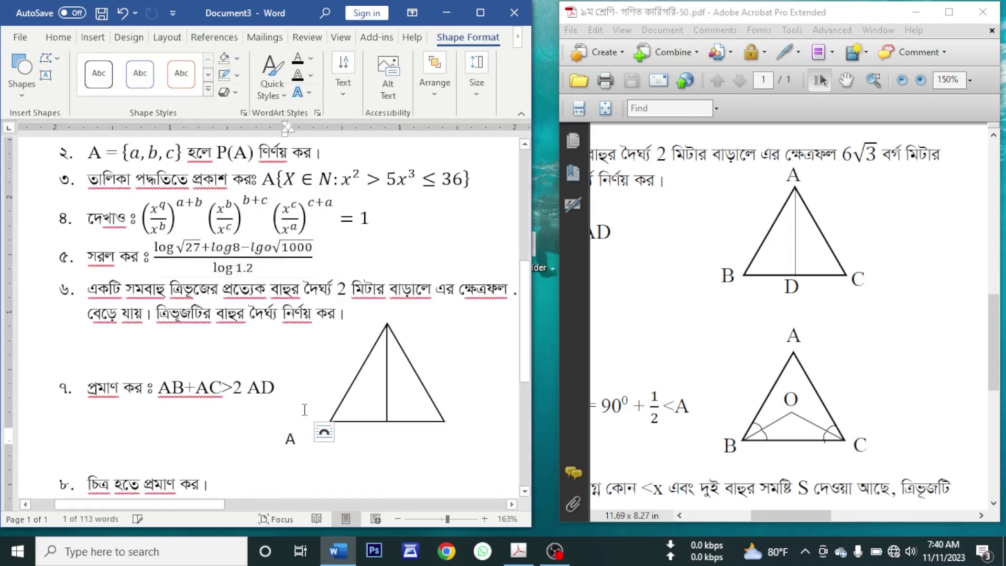
left_click(237, 58)
left_click(258, 218)
Position the A label at the triangle's apex.
left_click(296, 447)
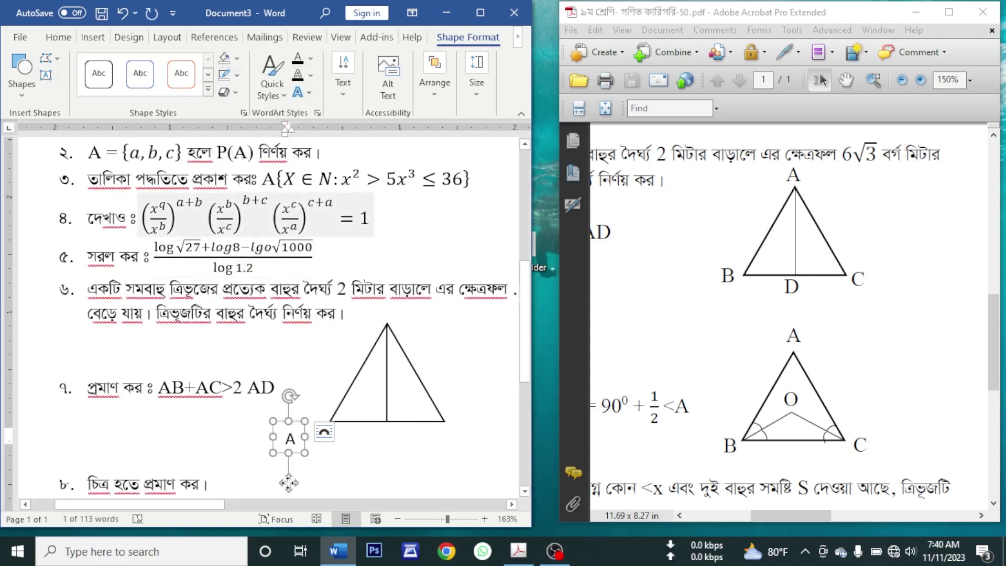
left_click_drag(289, 483, 386, 354)
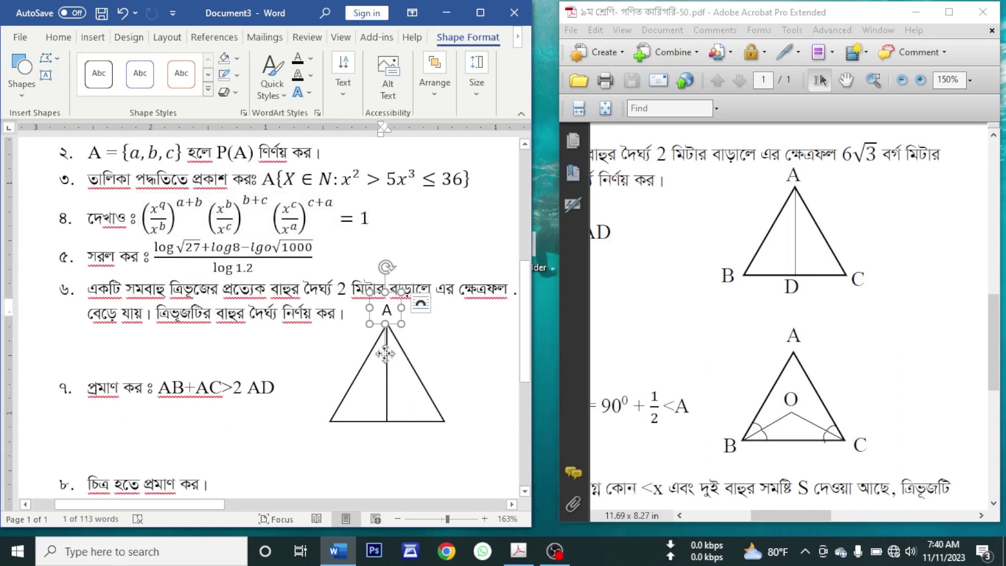
left_click(421, 303)
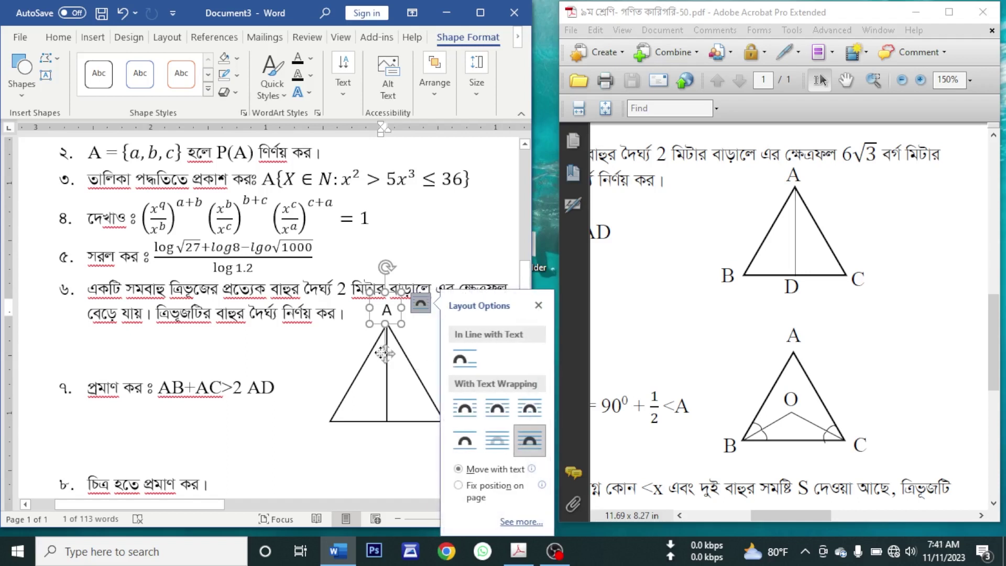
left_click_drag(385, 354, 452, 466)
key("ctrl+z")
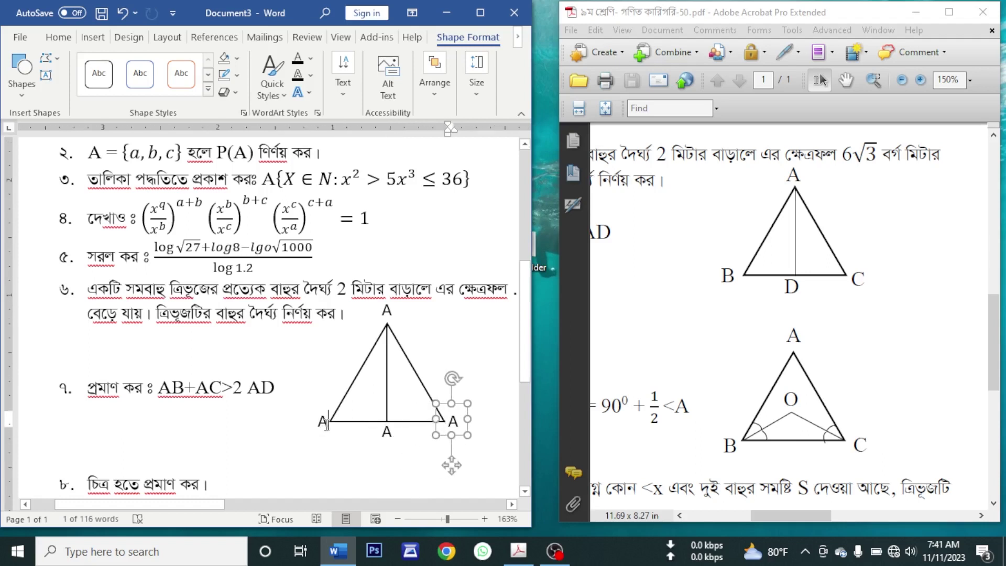
Relabel the other vertex boxes as B, D and C.
double_click(326, 423)
type("B")
double_click(373, 441)
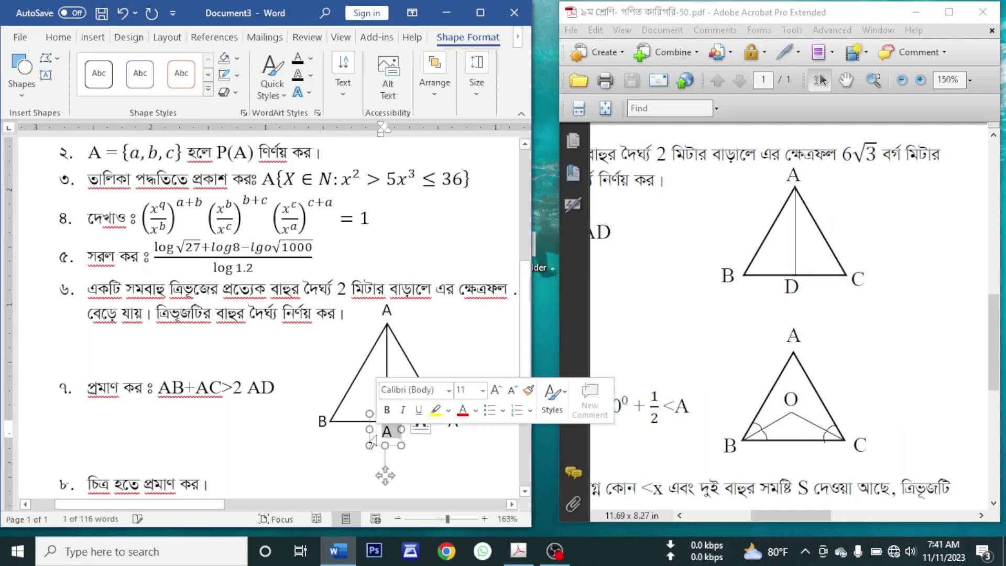
type("D")
double_click(451, 423)
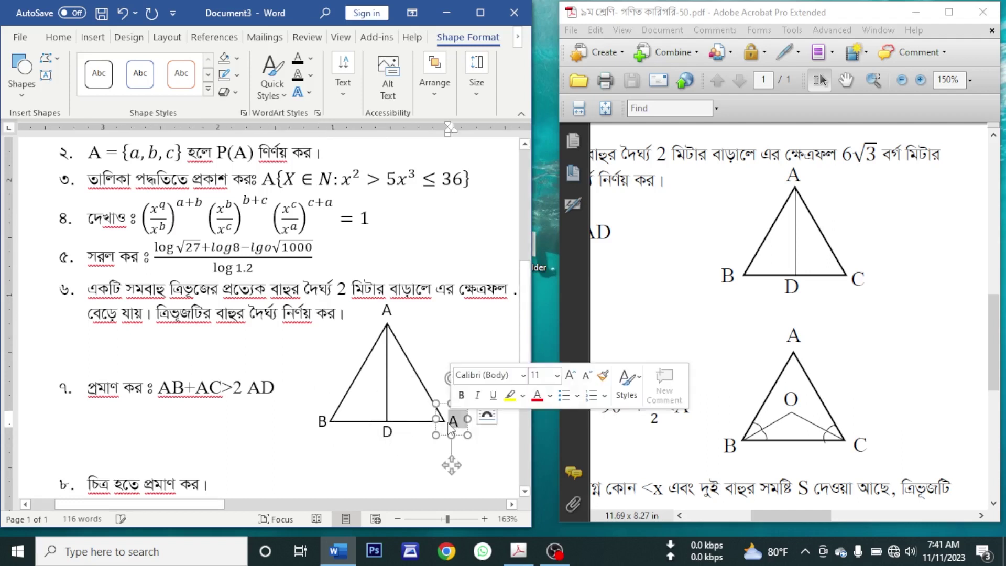
type("C")
Group the A, B, D and C labels with the triangle into one figure.
left_click(387, 310)
left_click(323, 424, "shift")
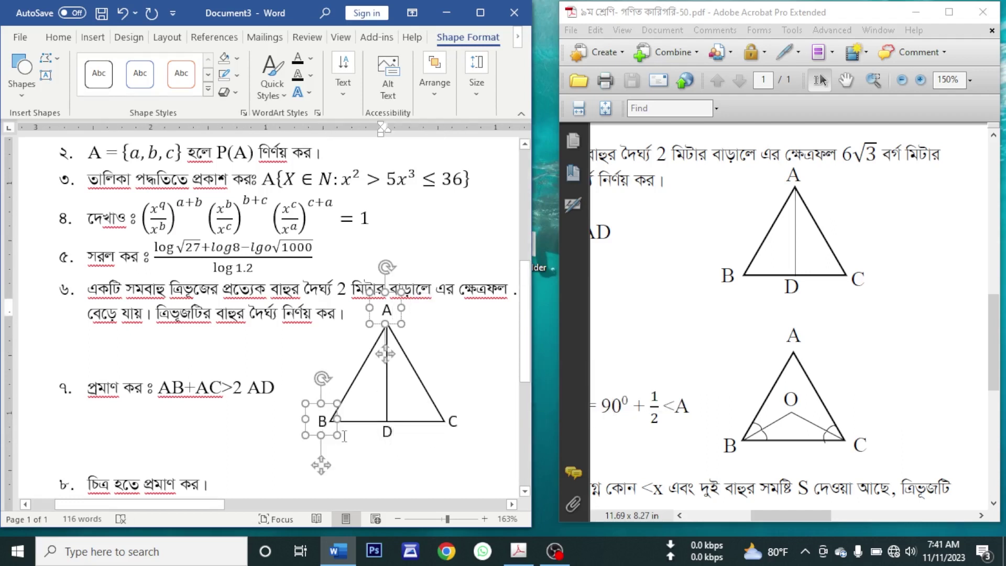
left_click(387, 433, "shift")
left_click(455, 422, "shift")
left_click(421, 382, "shift")
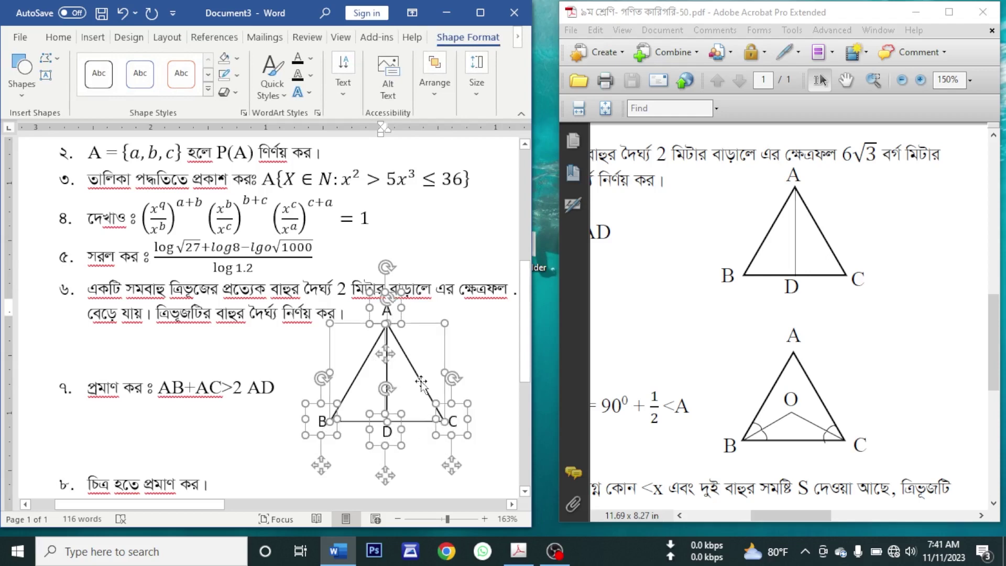
right_click(421, 382)
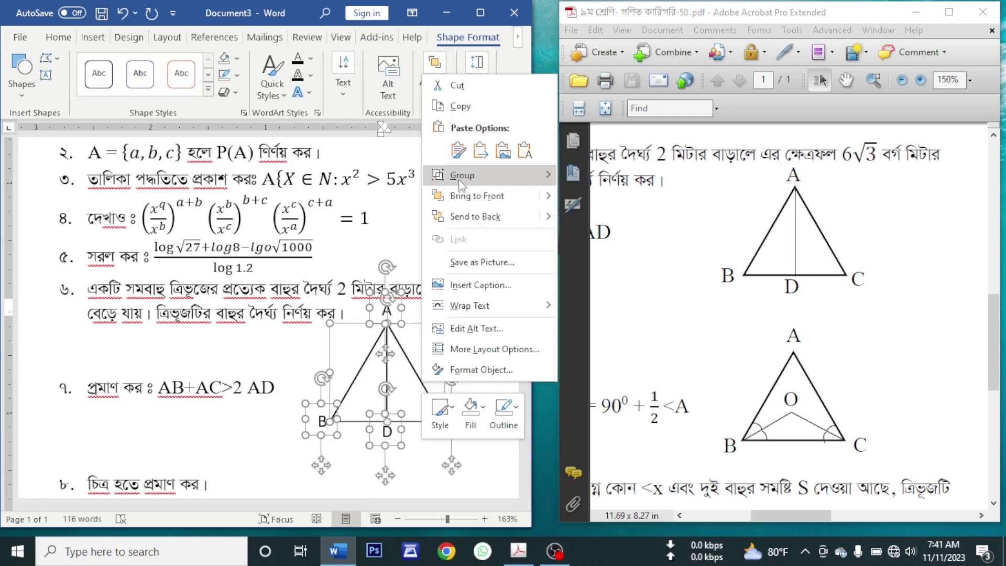
mouse_move(551, 180)
left_click(595, 177)
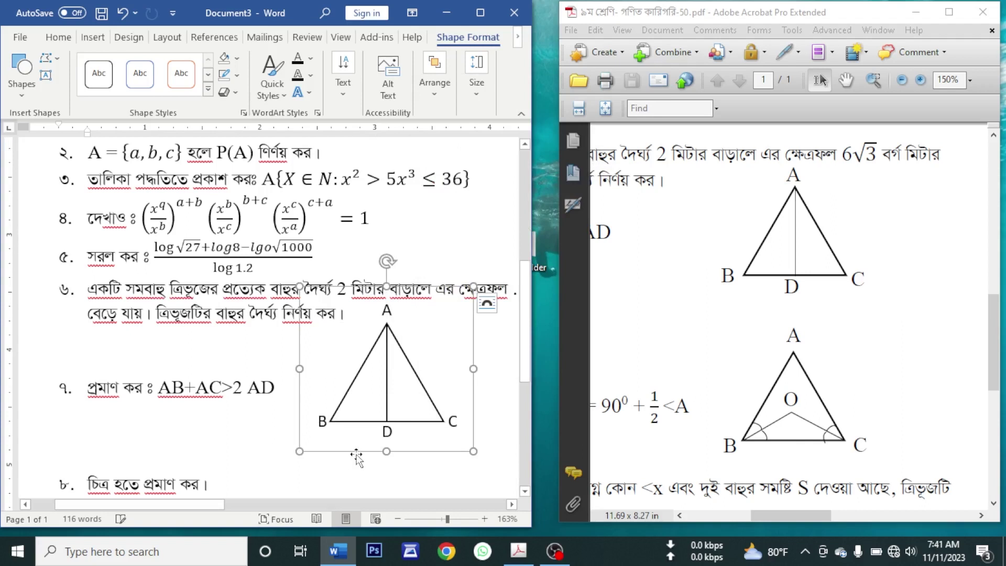
Nudge the grouped triangle figure slightly left and deselect it.
mouse_move(357, 457)
left_mouse_down()
mouse_move(353, 469)
mouse_move(344, 456)
mouse_move(350, 463)
left_mouse_up()
left_click(388, 406)
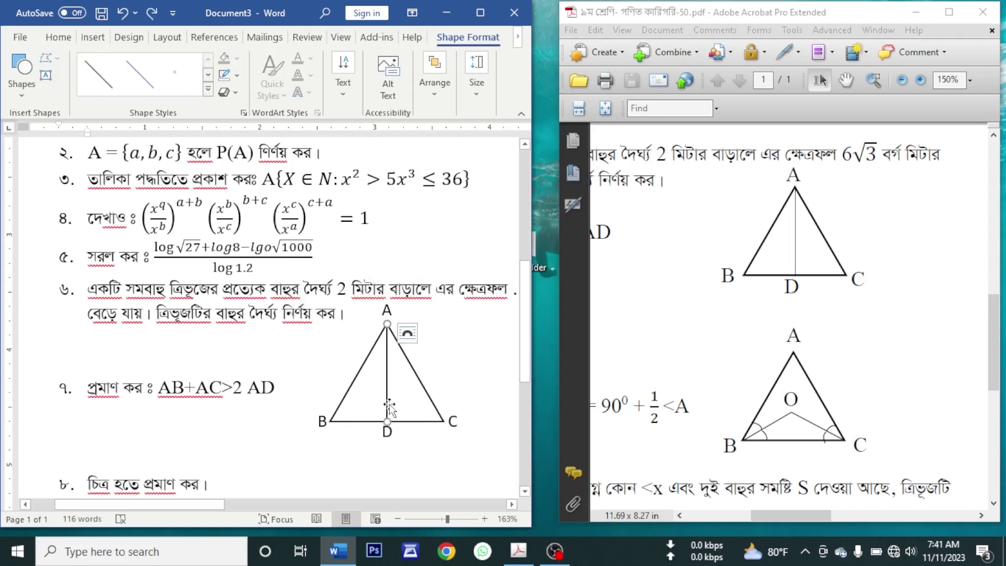
left_click(426, 395)
right_click(426, 394)
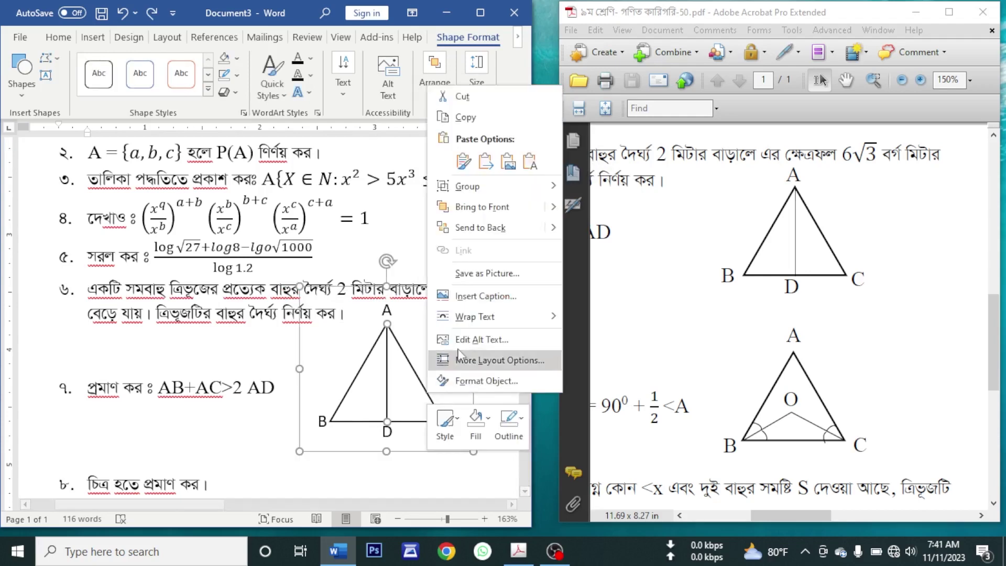
mouse_move(524, 193)
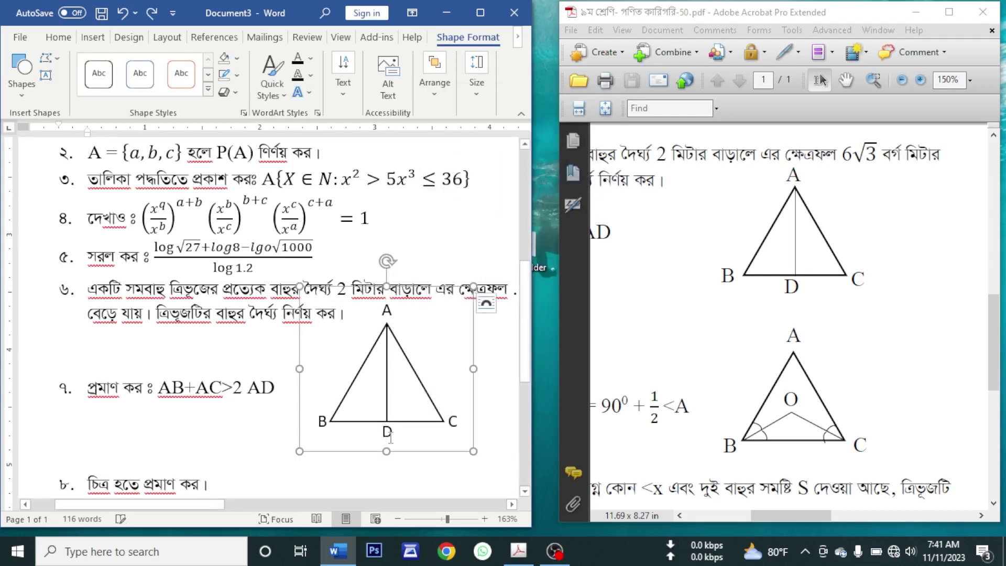
left_click(279, 460)
scroll(280, 460, "down", 2)
scroll(280, 456, "down", 3)
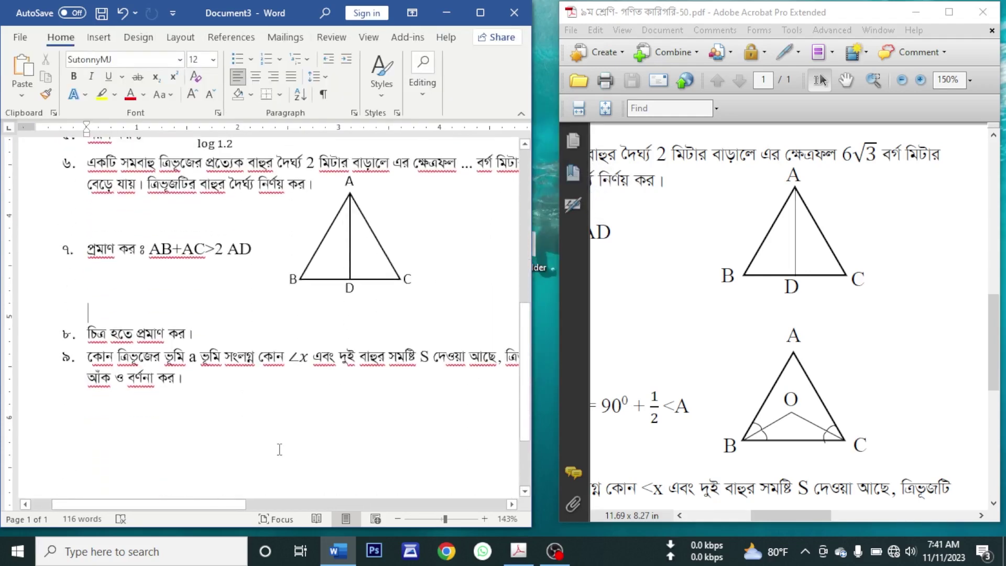
Add blank lines after question ৮ and place a copy of the triangle figure beside it.
left_click(227, 341)
key("Return")
key("Return")
key("Return")
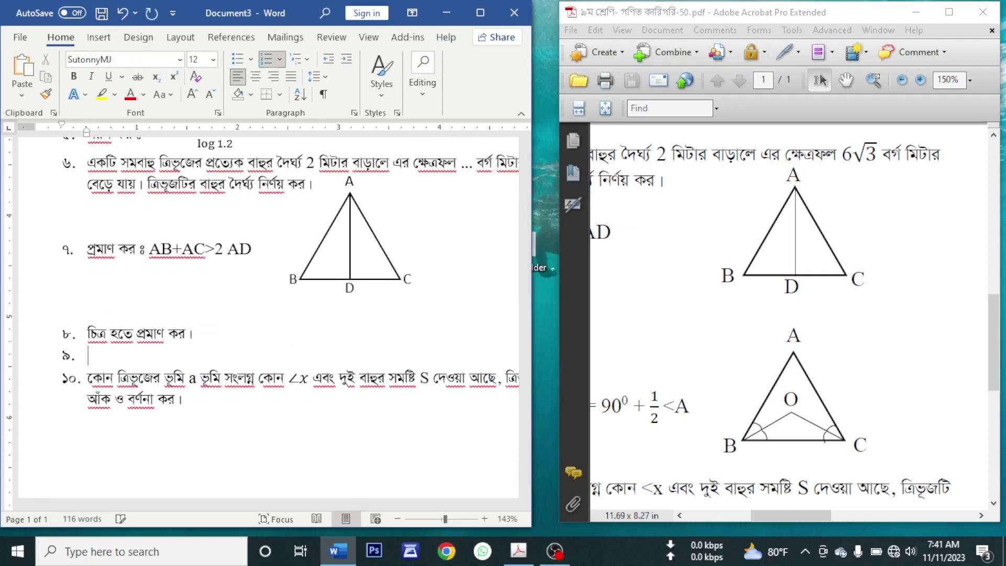
left_click(327, 281)
left_click_drag(328, 282, 317, 294)
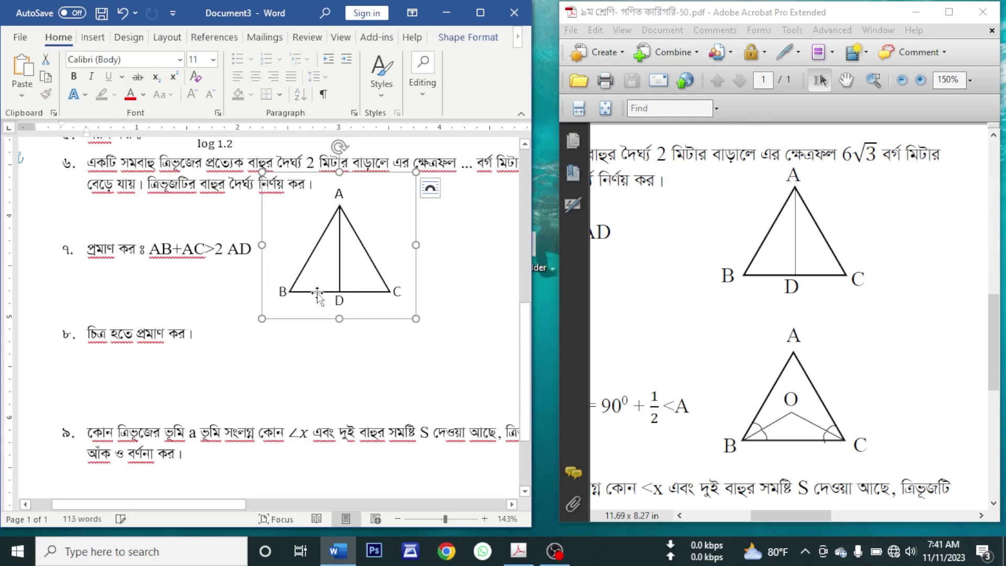
key("ctrl+c")
key("ctrl+v")
mouse_move(325, 340)
left_mouse_down()
mouse_move(297, 422)
mouse_move(345, 433)
left_mouse_up()
key("Escape")
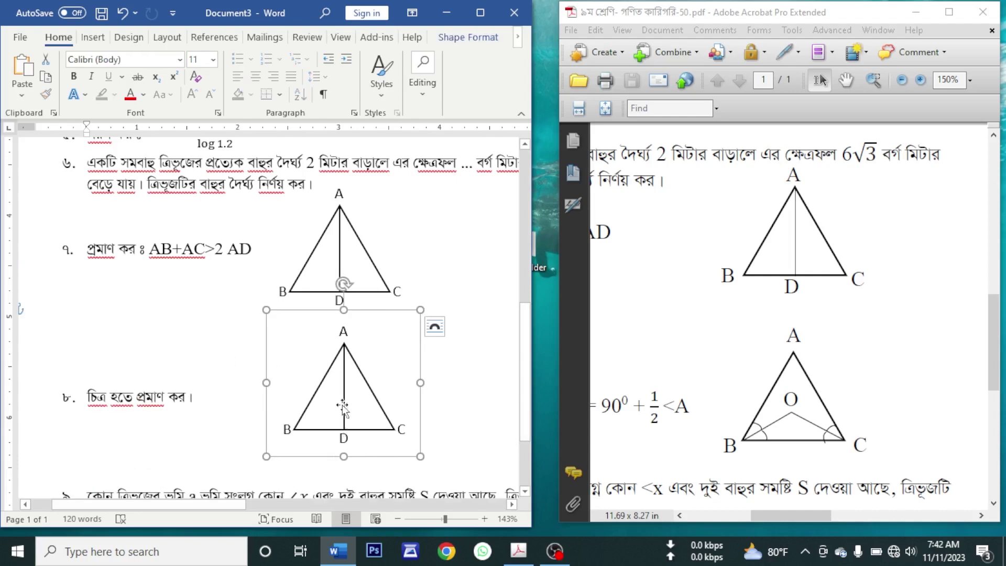
Delete line AD from the copied triangle.
left_click(344, 411)
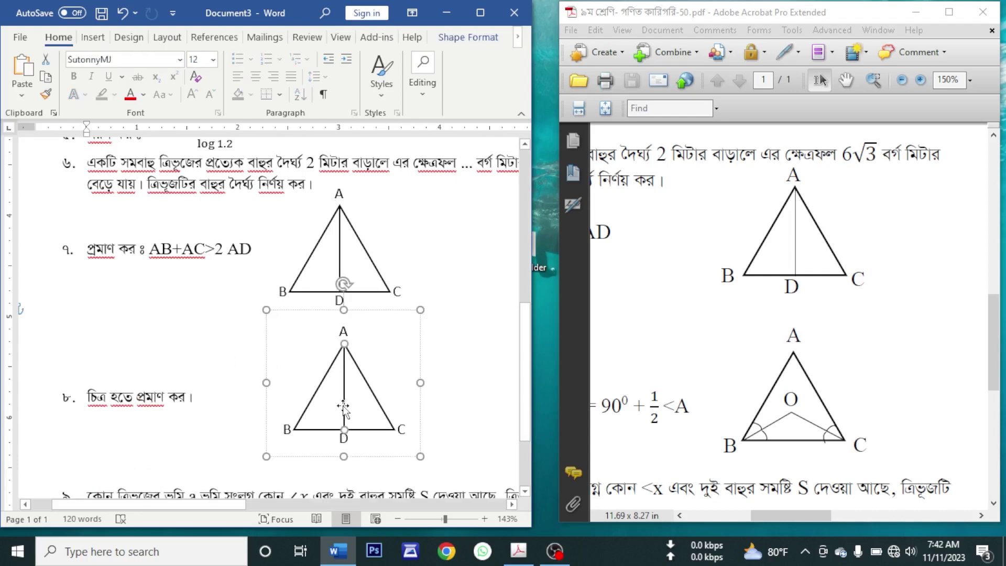
key("Delete")
scroll(370, 361, "up", 3)
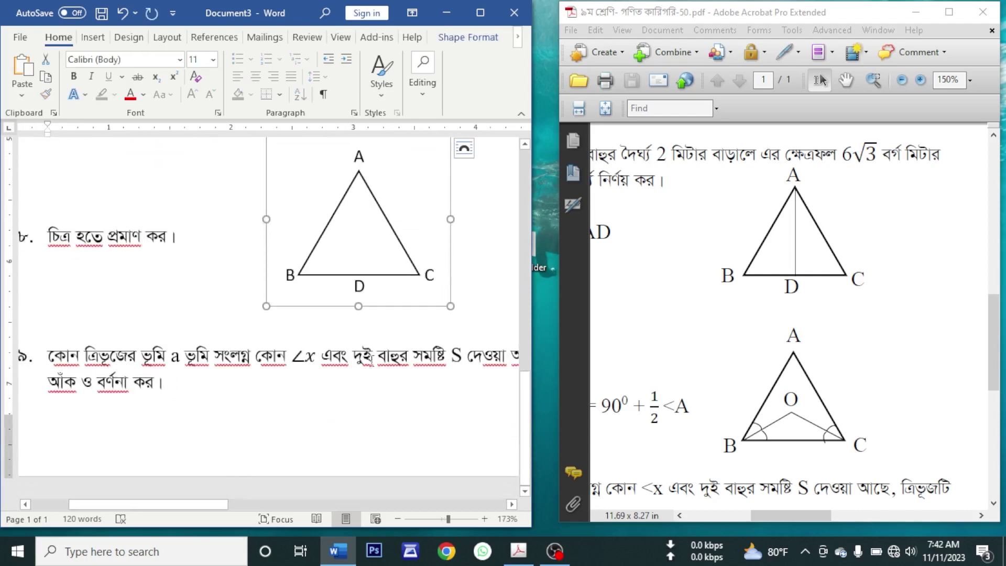
scroll(370, 361, "up", 6)
Draw two straight lines from B and C meeting at a point inside the triangle.
left_click(93, 37)
left_click(111, 79)
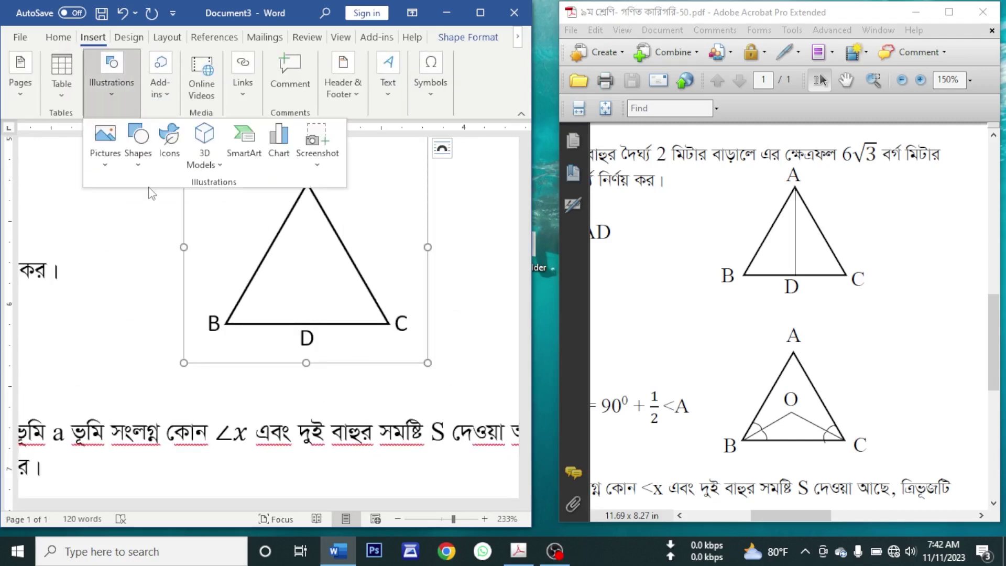
left_click(138, 167)
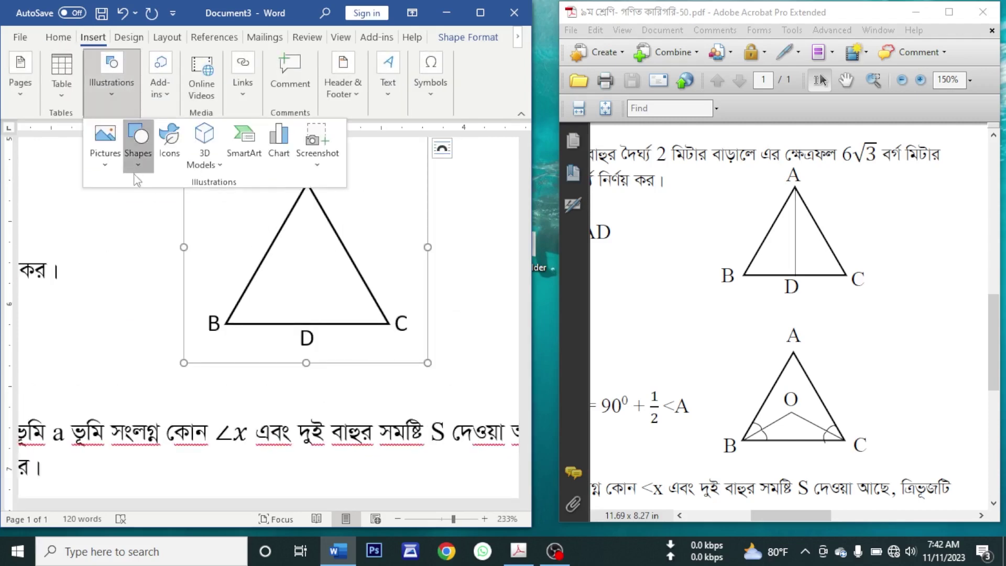
left_click(132, 262)
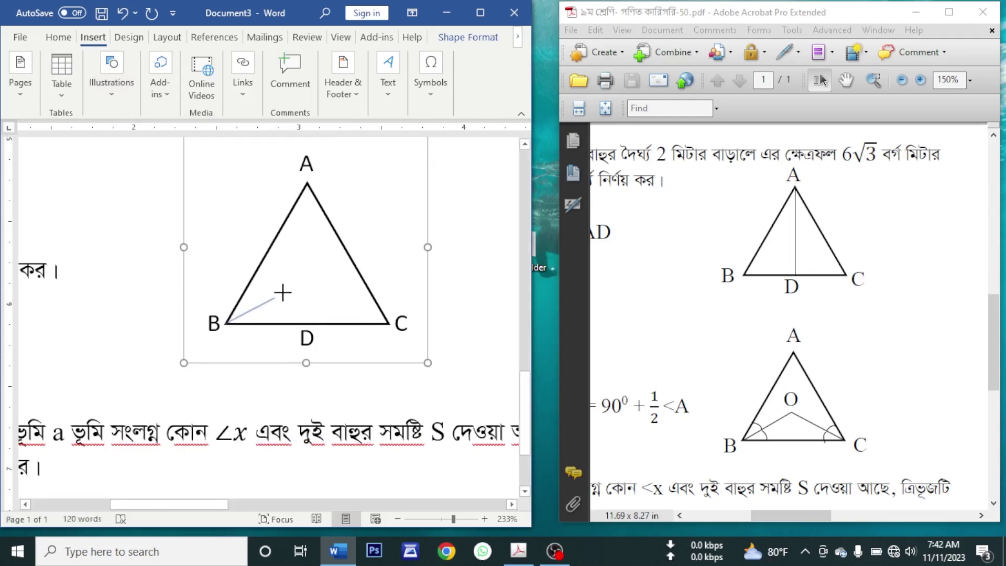
left_click_drag(226, 323, 303, 275)
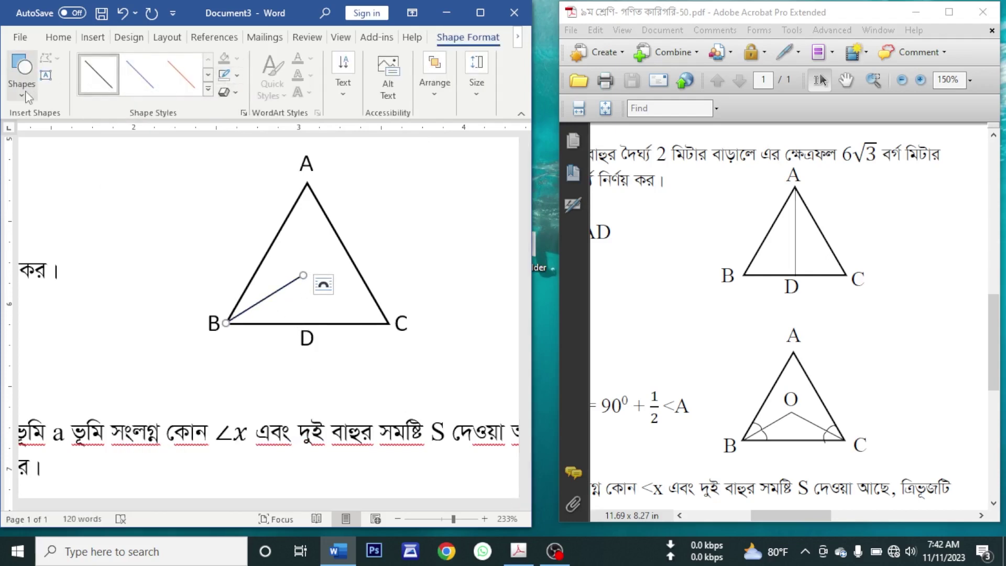
left_click(21, 71)
left_click(30, 190)
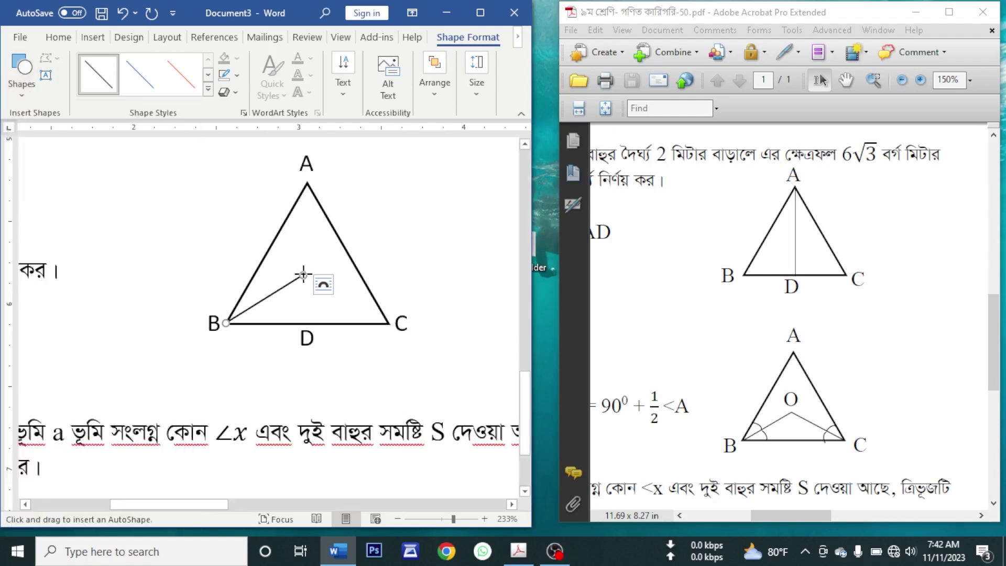
left_click_drag(304, 275, 388, 322)
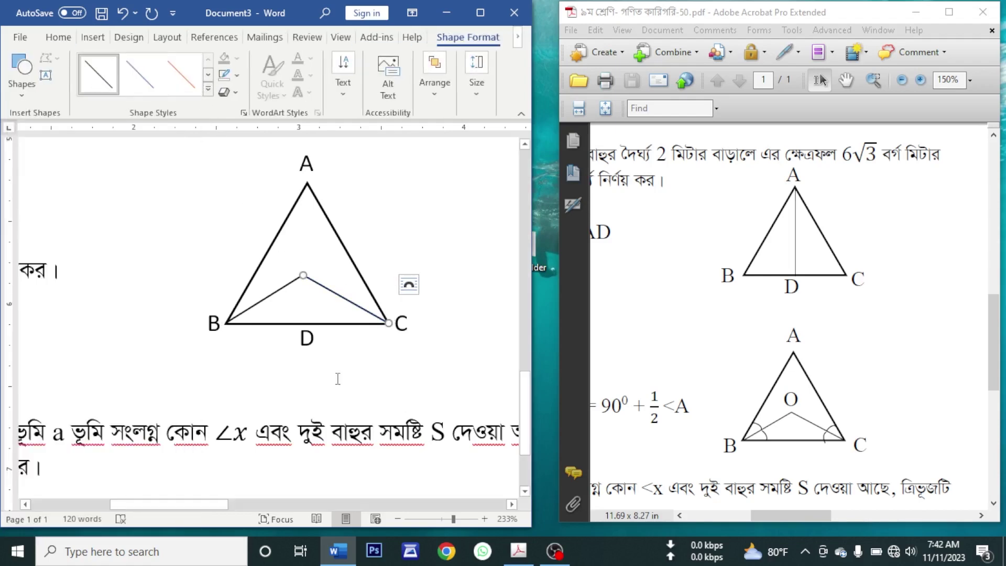
Add an arc shape marking the angle at vertex B.
left_click(92, 37)
left_click(120, 99)
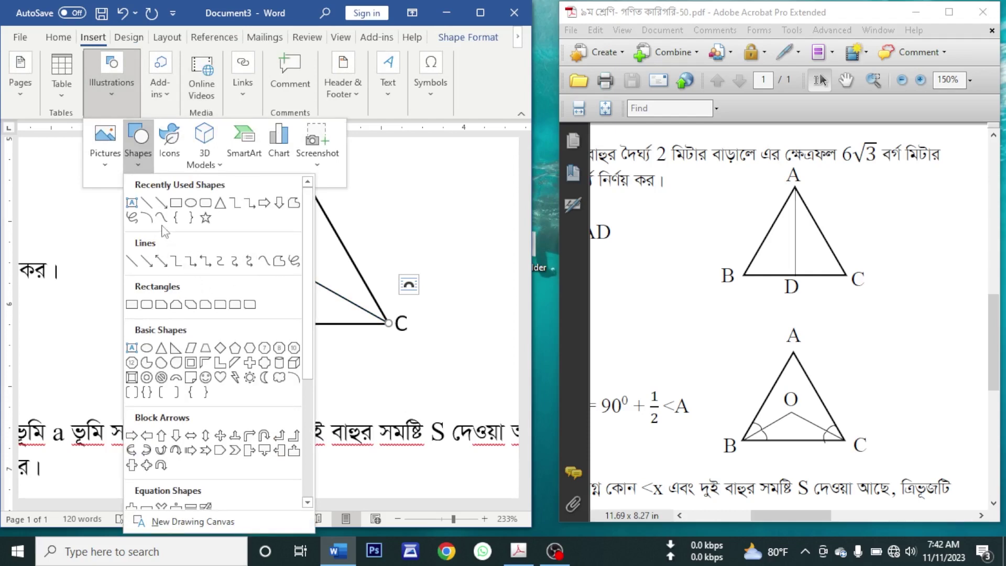
left_click(146, 217)
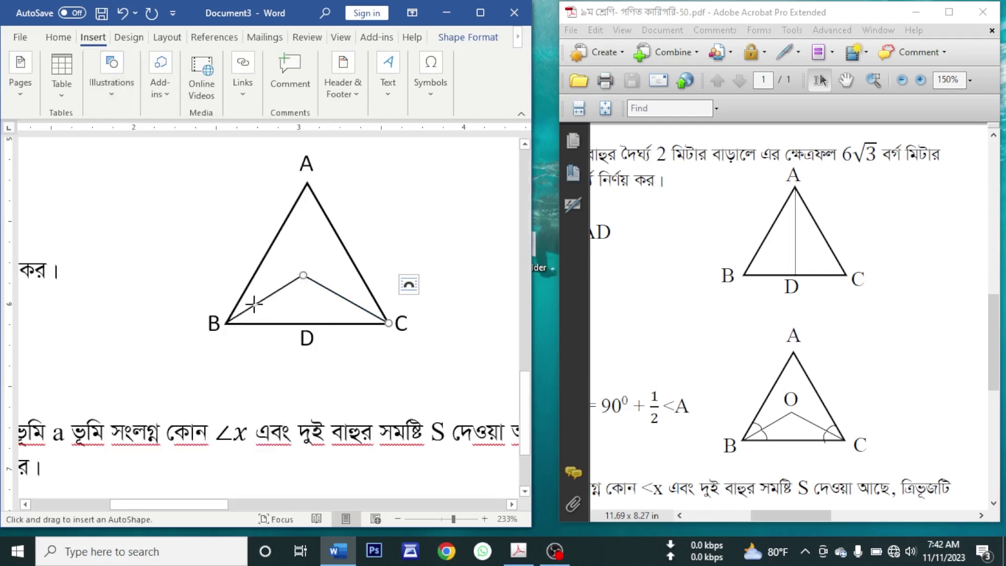
left_click_drag(241, 297, 292, 357)
left_click_drag(276, 296, 379, 347)
Move the second triangle's D label up to the inner meeting point and change it to O.
left_click(293, 372)
scroll(294, 372, "down", 6)
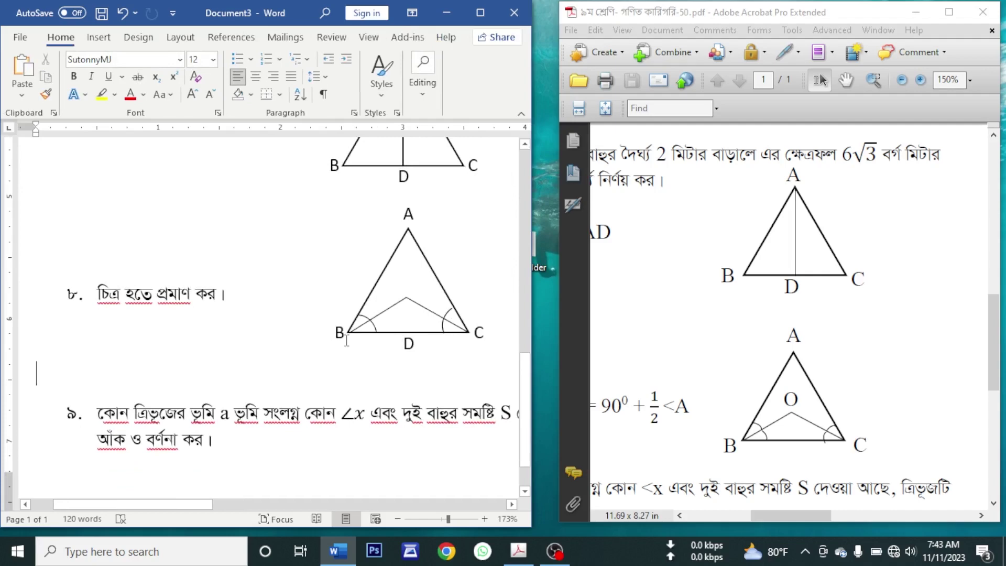
left_click(409, 344)
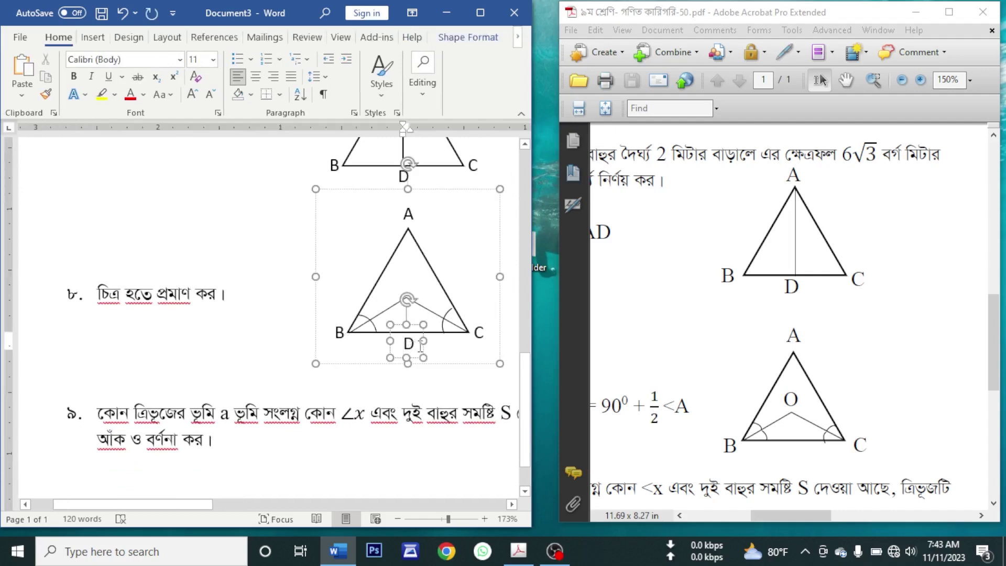
left_click_drag(424, 347, 423, 295)
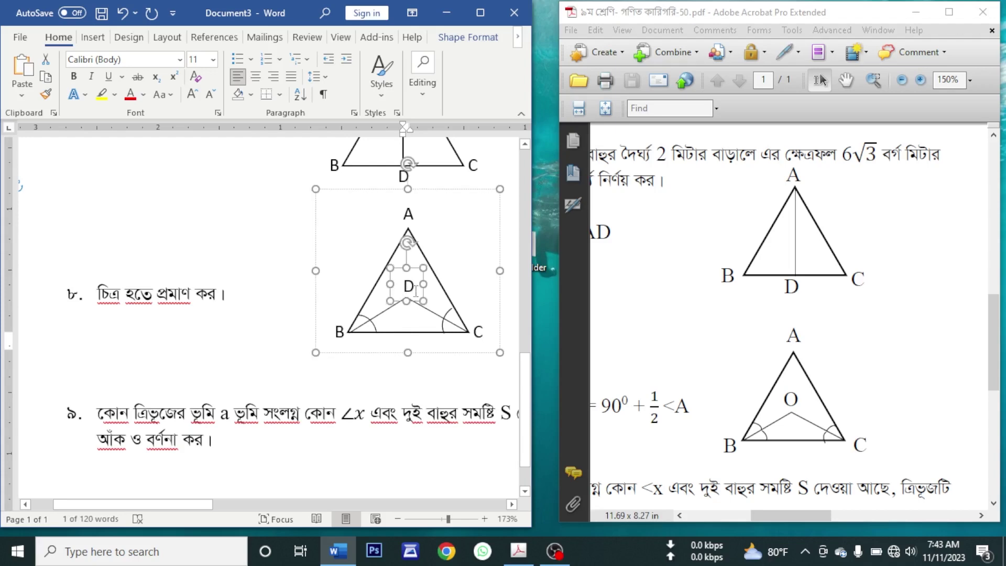
double_click(409, 286)
type("O")
left_click(328, 368)
scroll(328, 368, "down", 3)
scroll(328, 367, "down", 4)
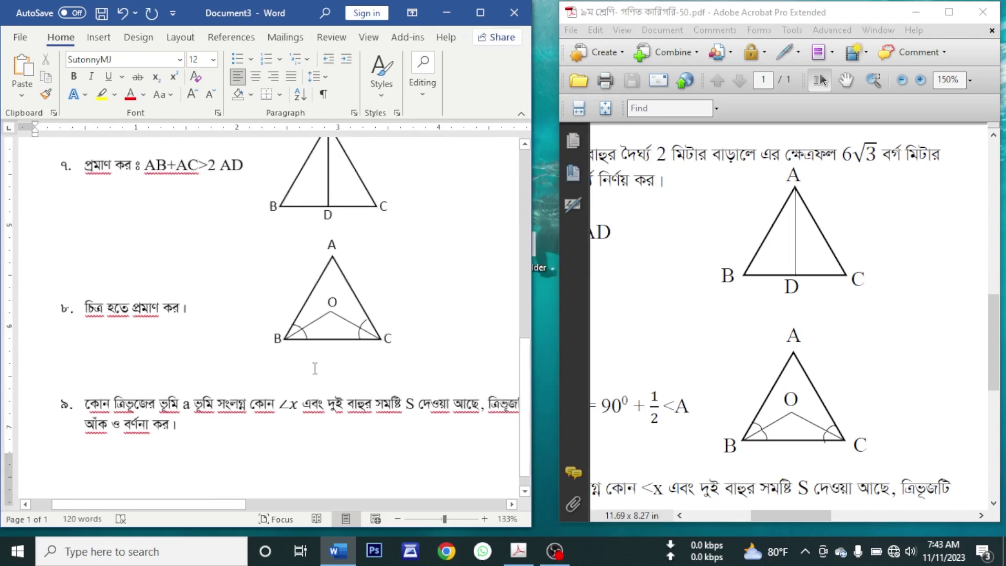
Maximize Word, then center the header lines and remove the space after them.
left_click(480, 15)
scroll(282, 333, "up", 5)
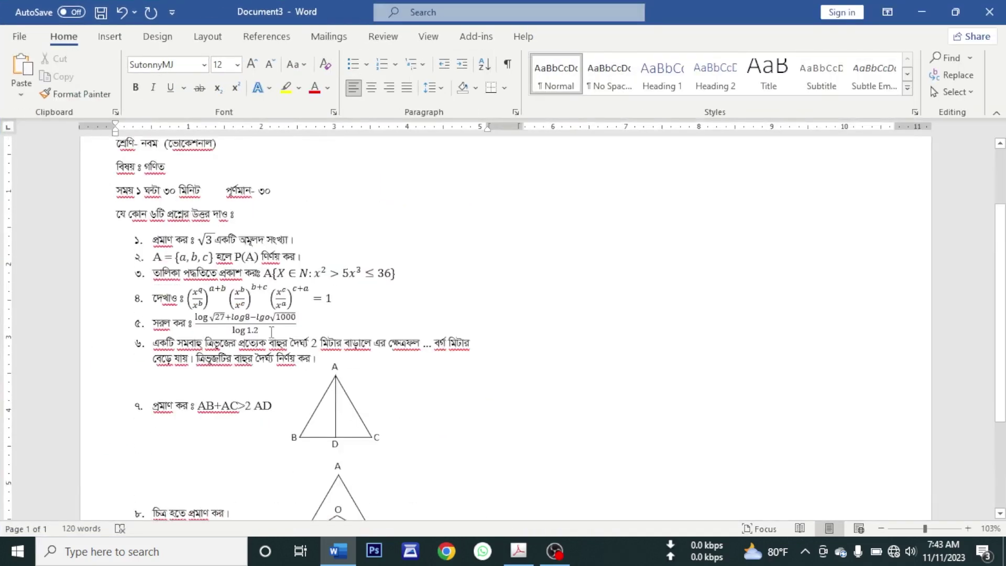
scroll(161, 272, "down", 2)
scroll(161, 272, "up", 2)
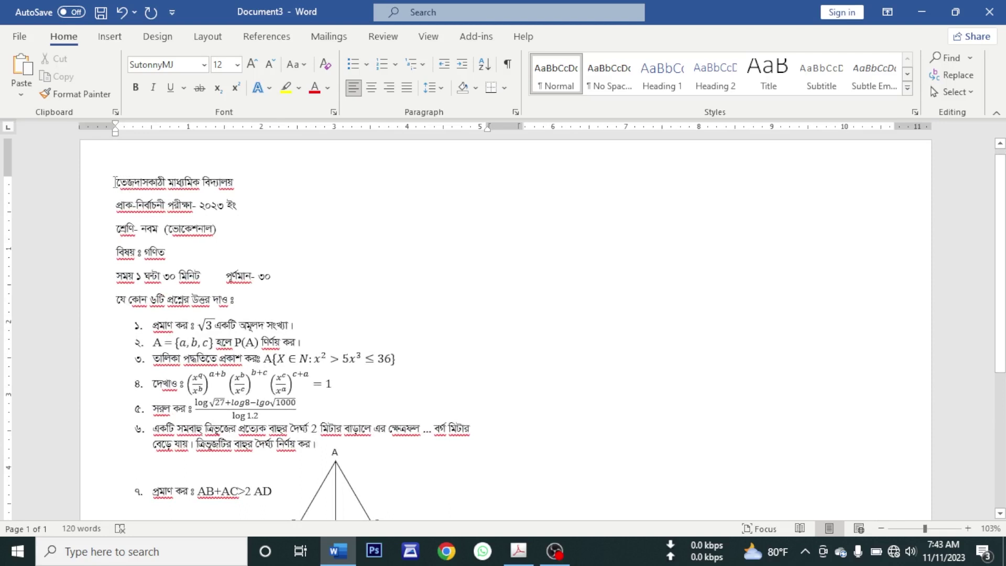
left_click_drag(122, 191, 244, 303)
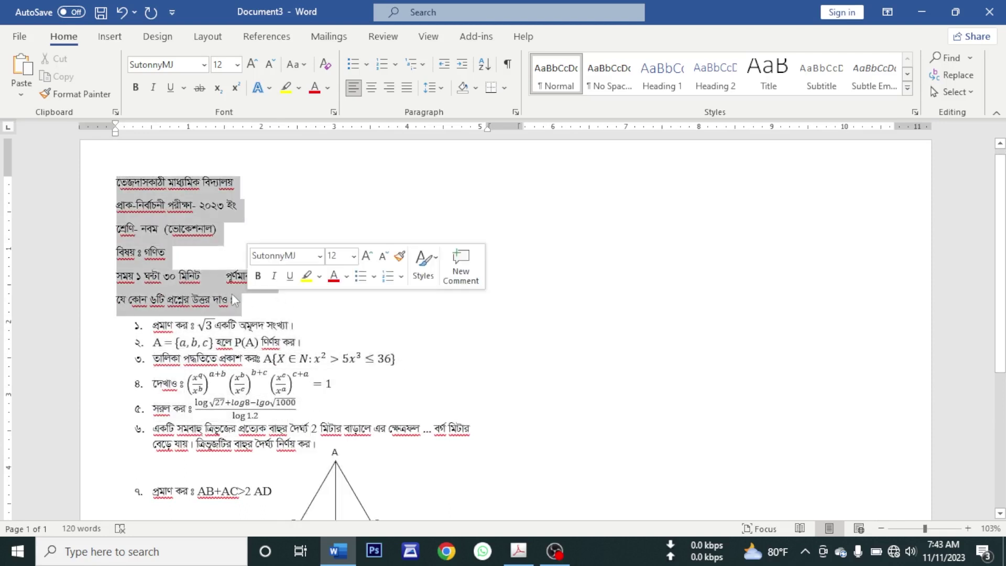
left_click(433, 89)
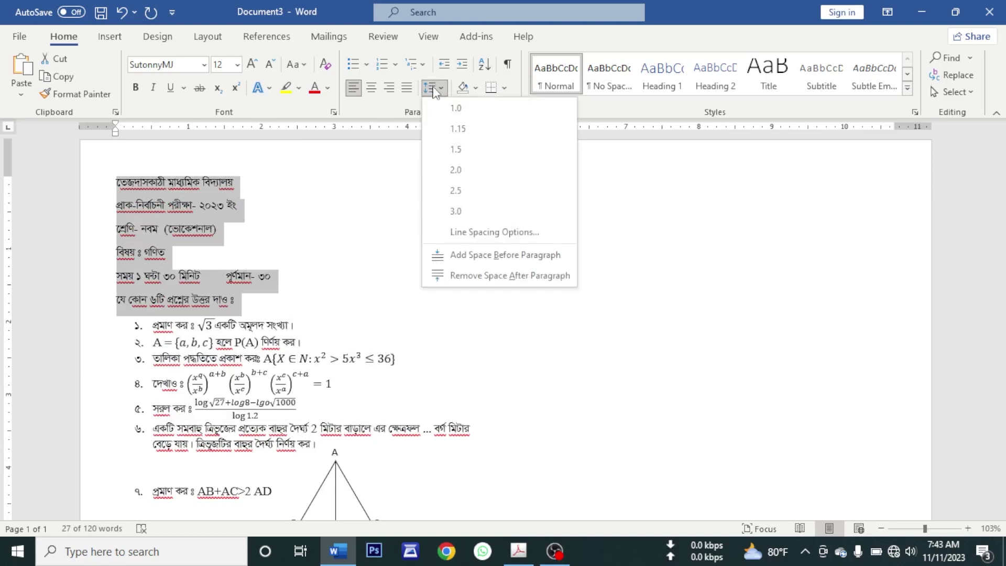
left_click(461, 275)
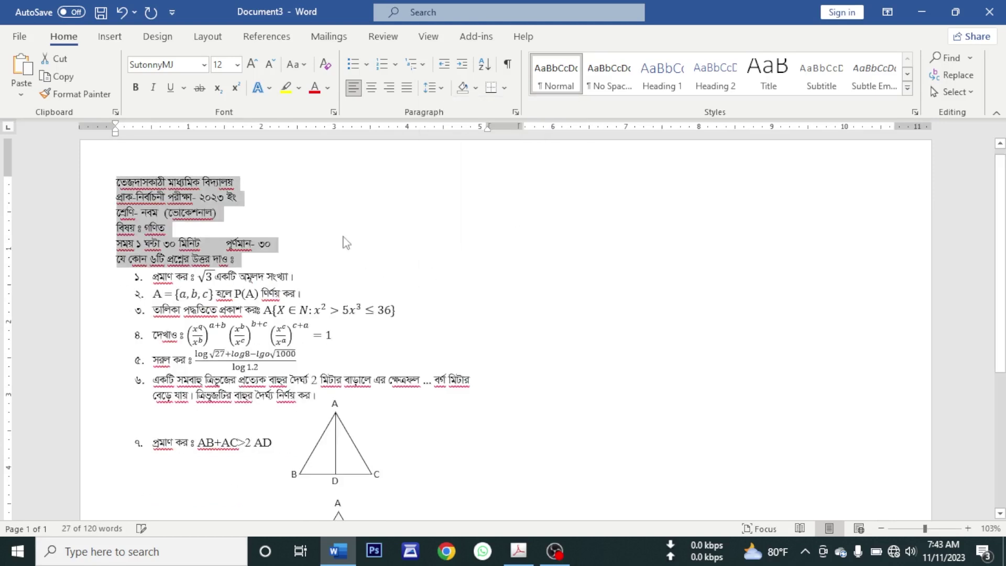
left_click(373, 89)
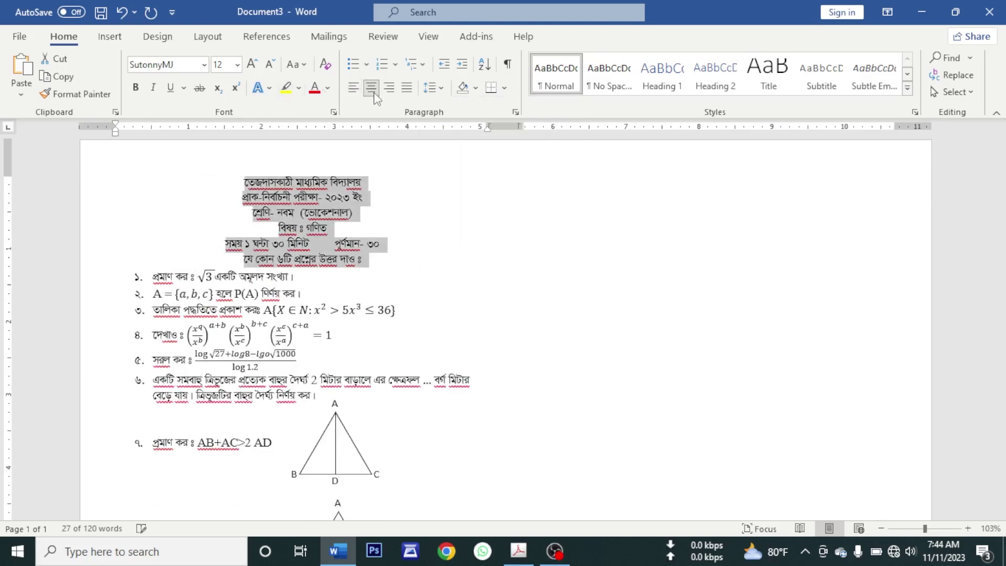
left_click(362, 215)
Enlarge the school name and make the second header line slightly larger.
left_click_drag(369, 180, 354, 216)
key("ctrl+shift+period")
key("ctrl+shift+period")
key("ctrl+shift+period")
key("ctrl+shift+period")
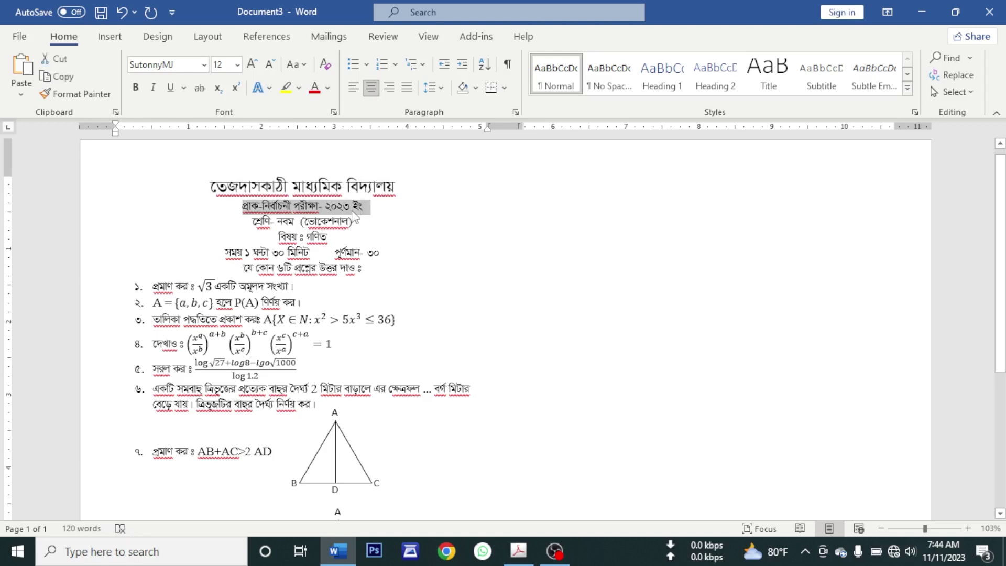
key("ctrl+bracketright")
left_click(239, 267)
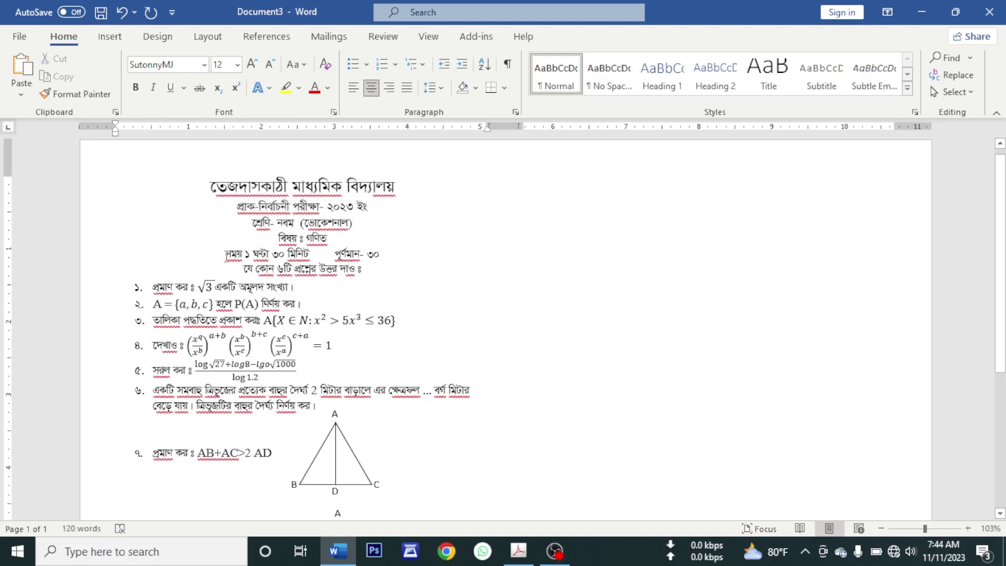
Tab the full marks ৩০ to the right end of the time line.
left_click(320, 256)
key("Tab")
key("Tab")
key("Tab")
key("Tab")
key("Tab")
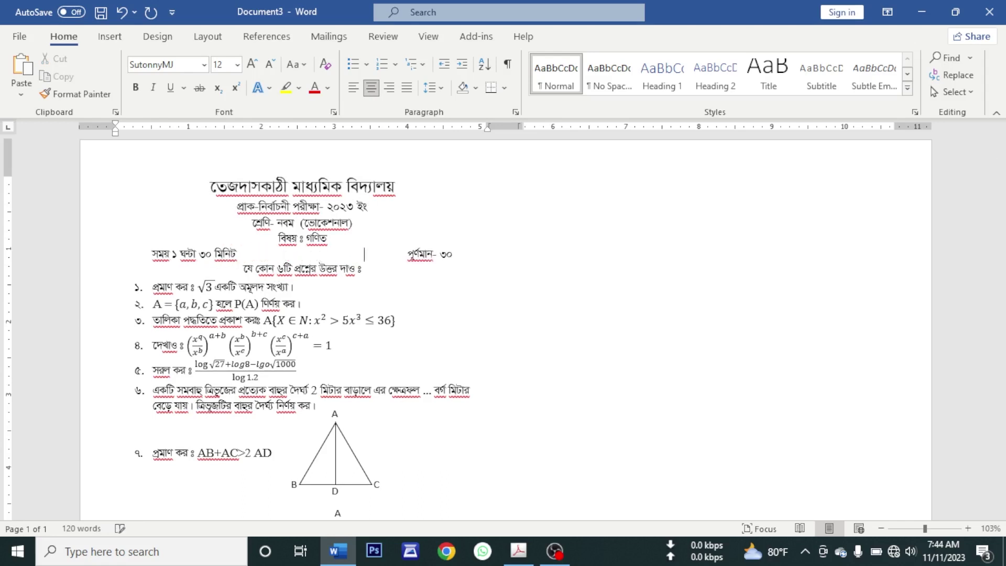
key("BackSpace")
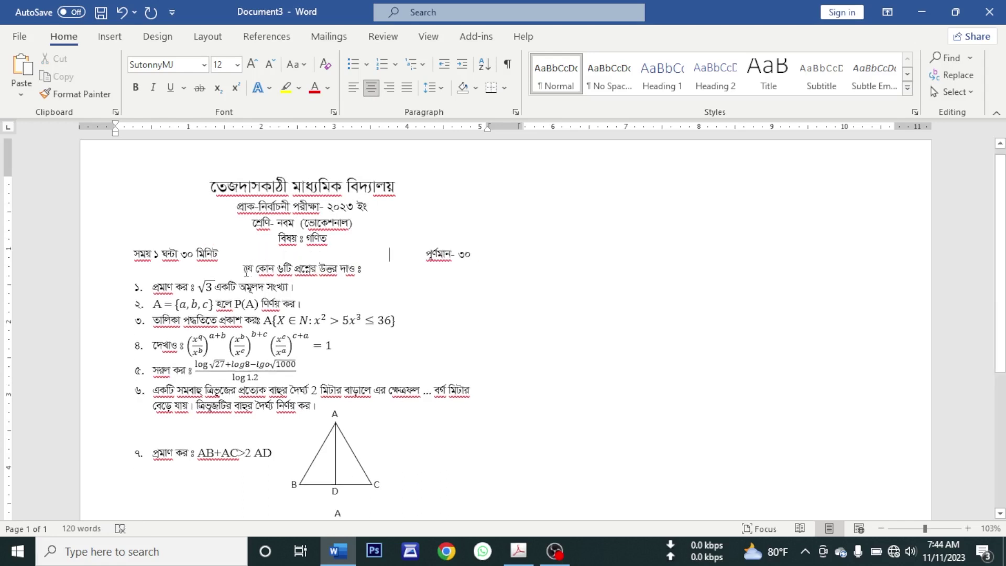
Make the answer-any-six instruction left-aligned and bold, with a blank line above it.
key("ctrl+l")
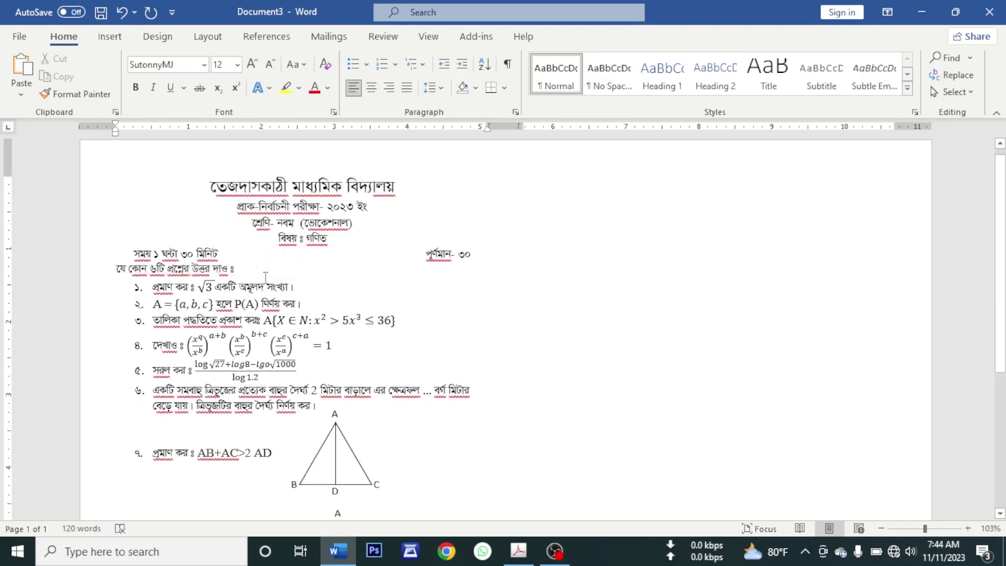
key("Return")
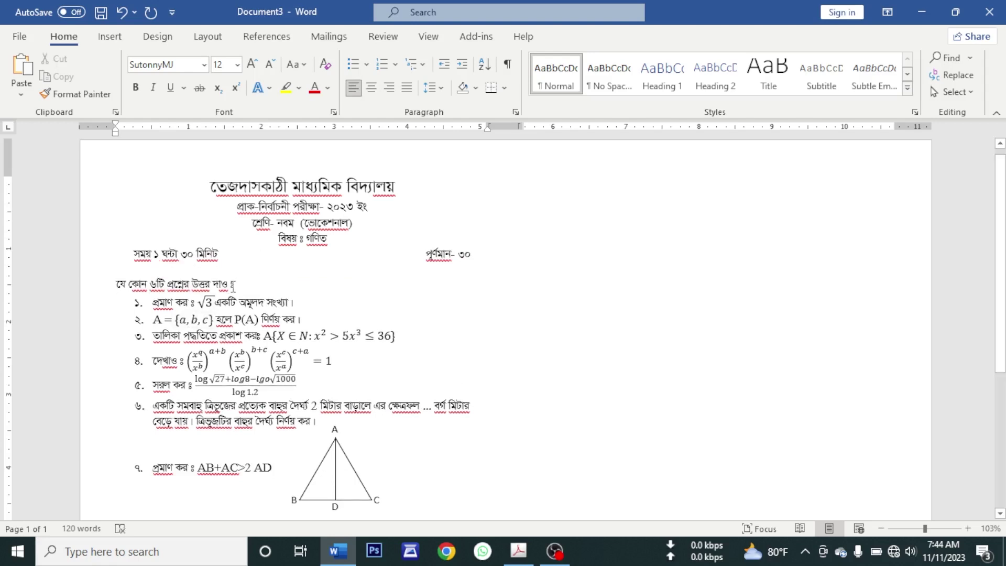
left_click_drag(233, 283, 113, 283)
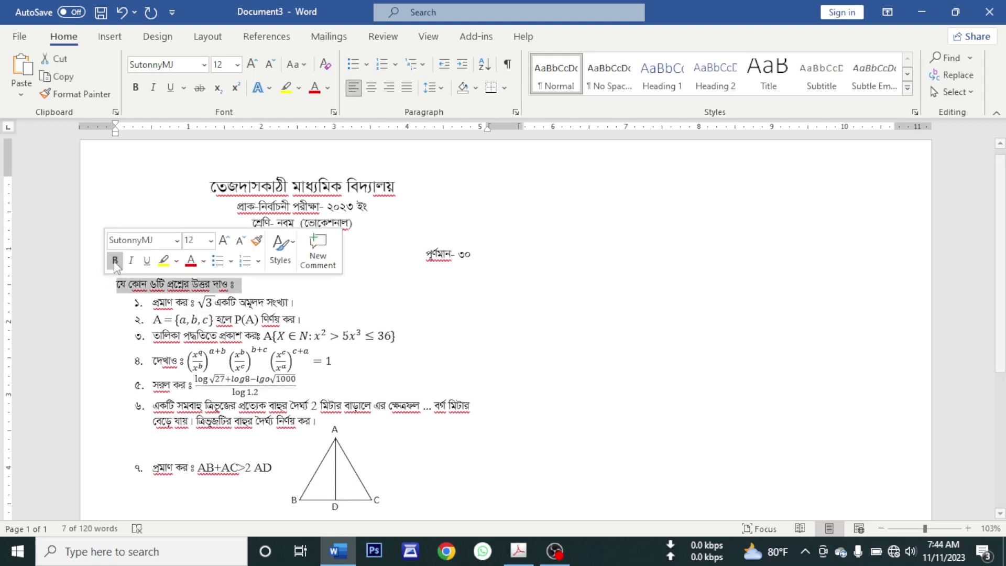
left_click(114, 261)
left_click(294, 302)
scroll(366, 386, "down", 5)
scroll(365, 387, "up", 2)
scroll(365, 387, "down", 3)
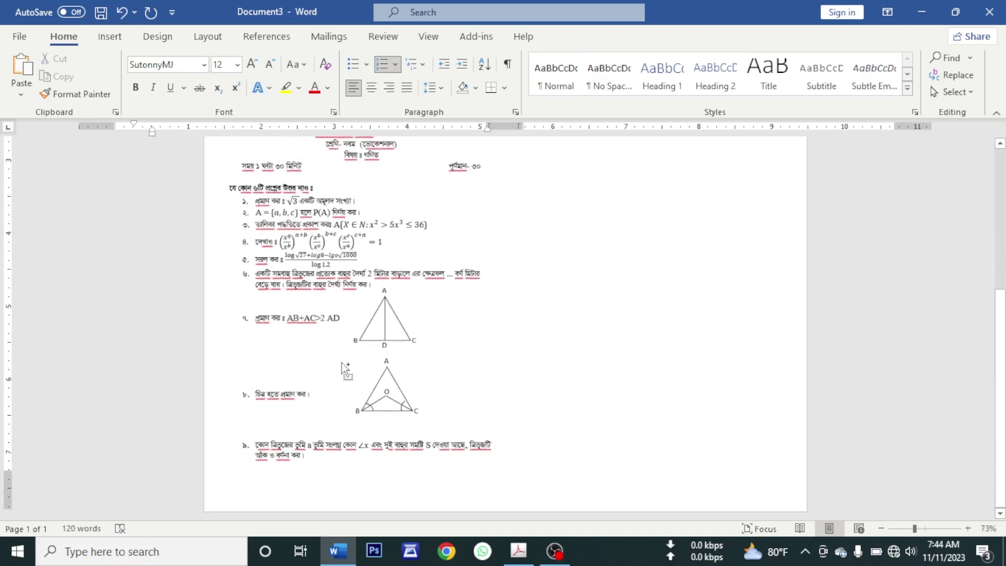
scroll(365, 387, "down", 1)
scroll(365, 387, "up", 3)
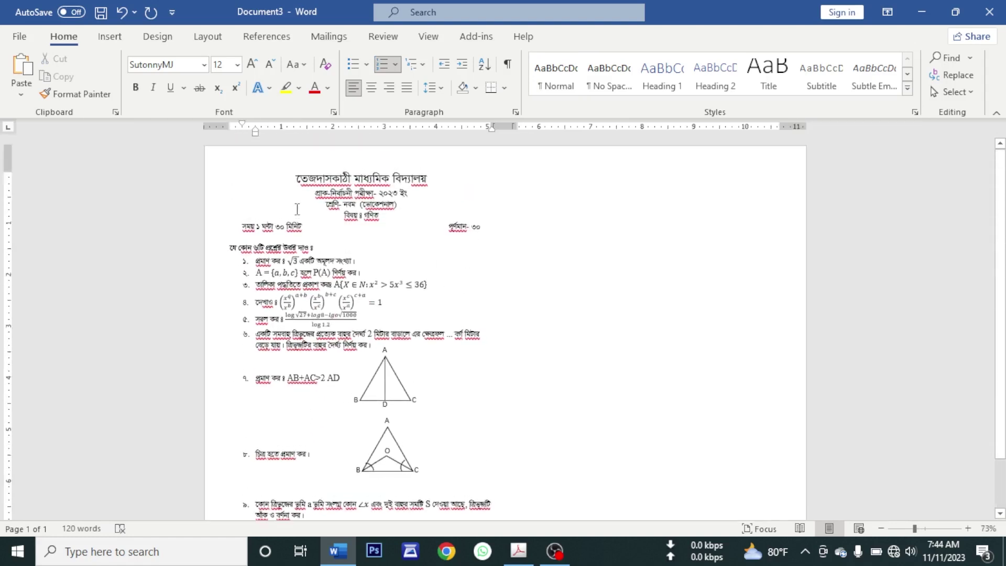
left_click(706, 208)
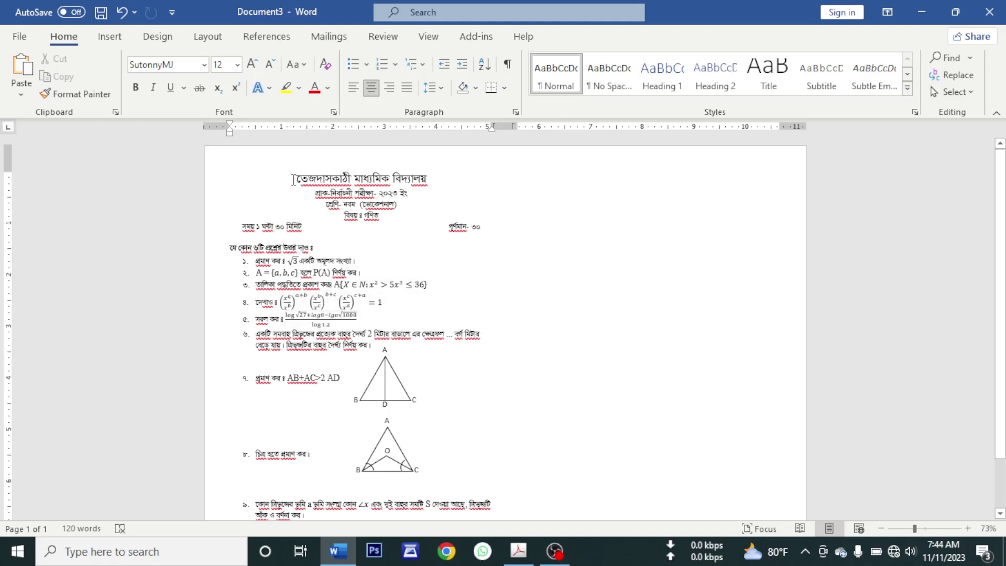
Copy the exam from title to question ৯ and add an unnumbered line at the margin after it.
left_click_drag(294, 179, 309, 459)
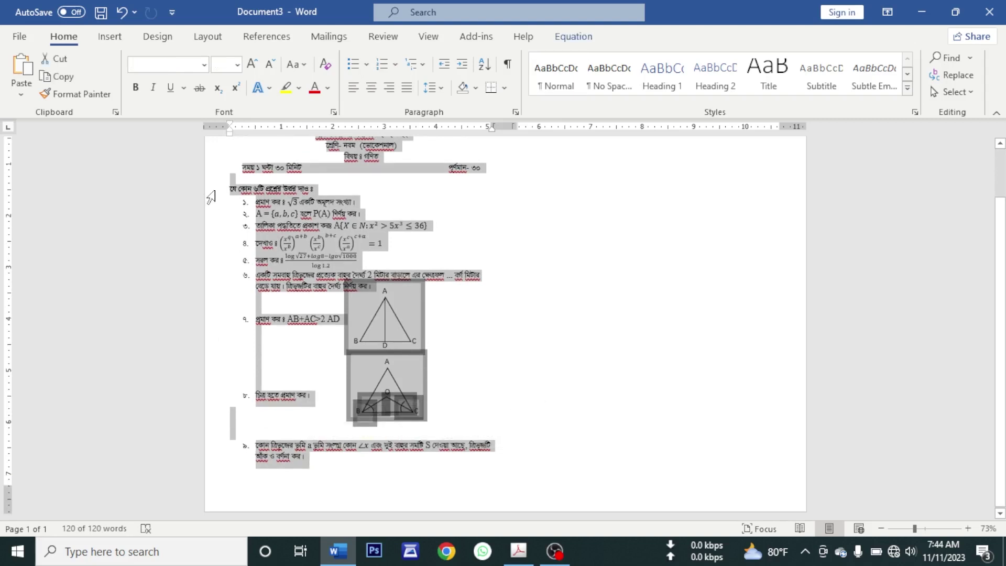
key("ctrl+c")
left_click(328, 467)
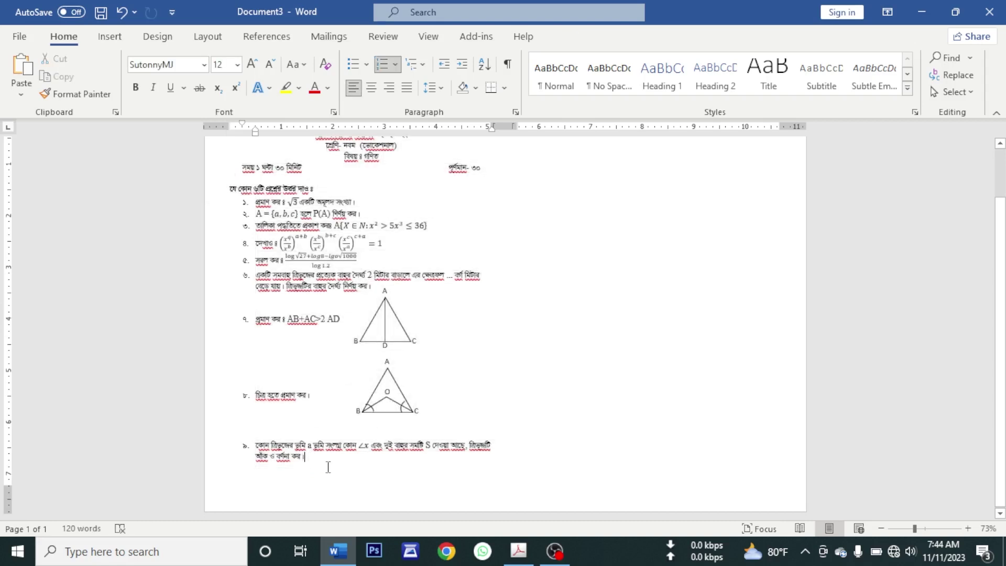
key("Return")
key("BackSpace")
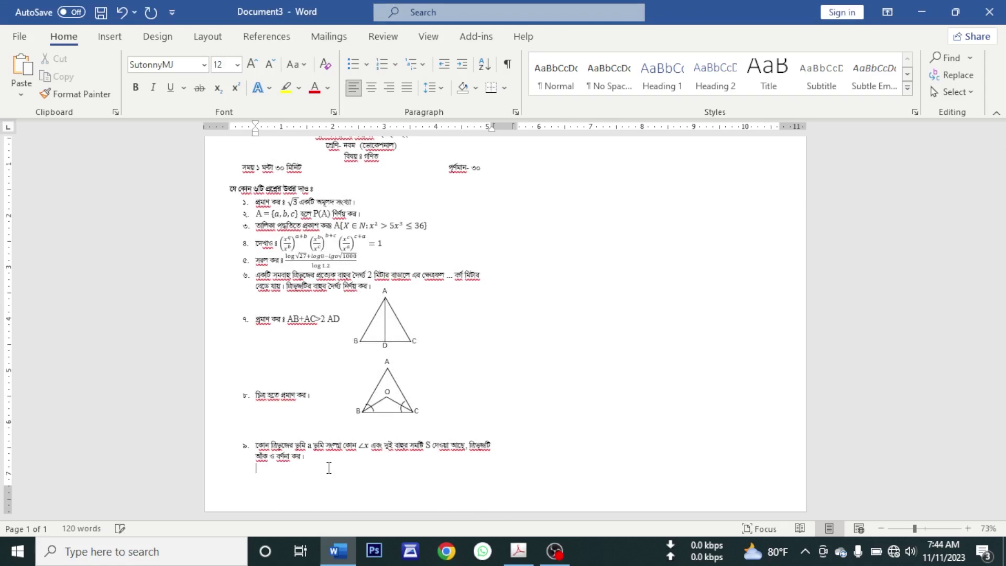
key("BackSpace")
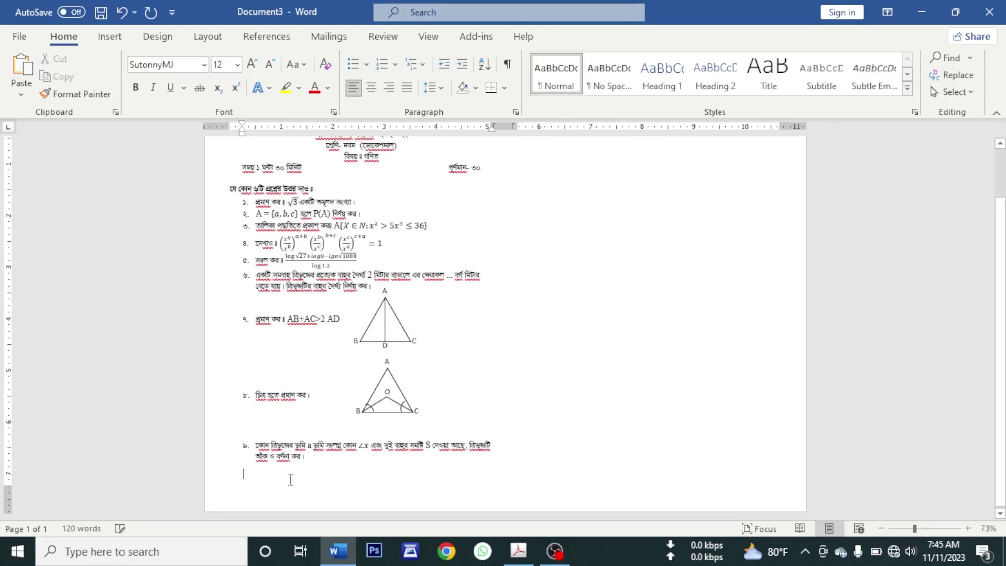
key("BackSpace")
Paste the copied exam at the top of the right-hand column.
key("ctrl+Home")
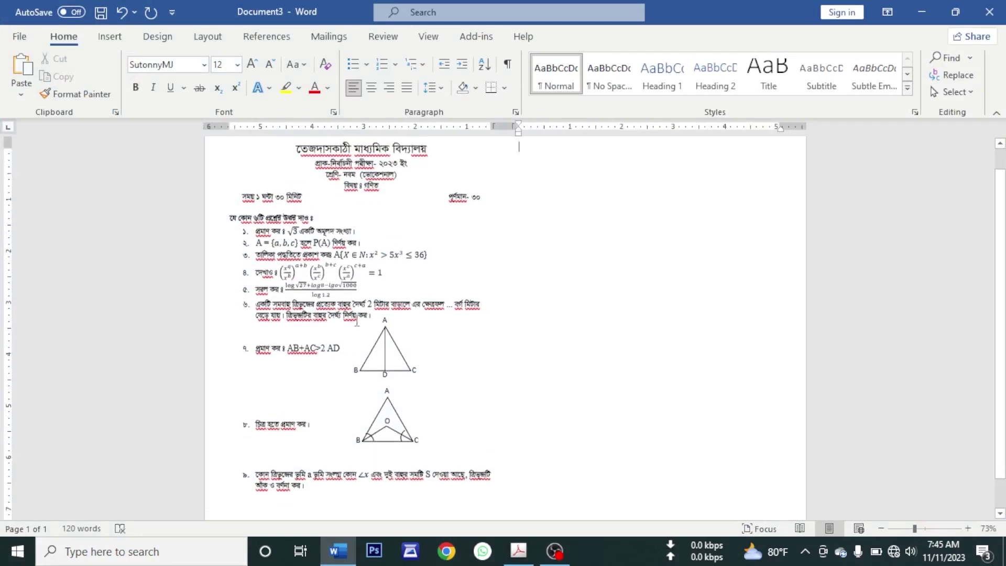
key("Return")
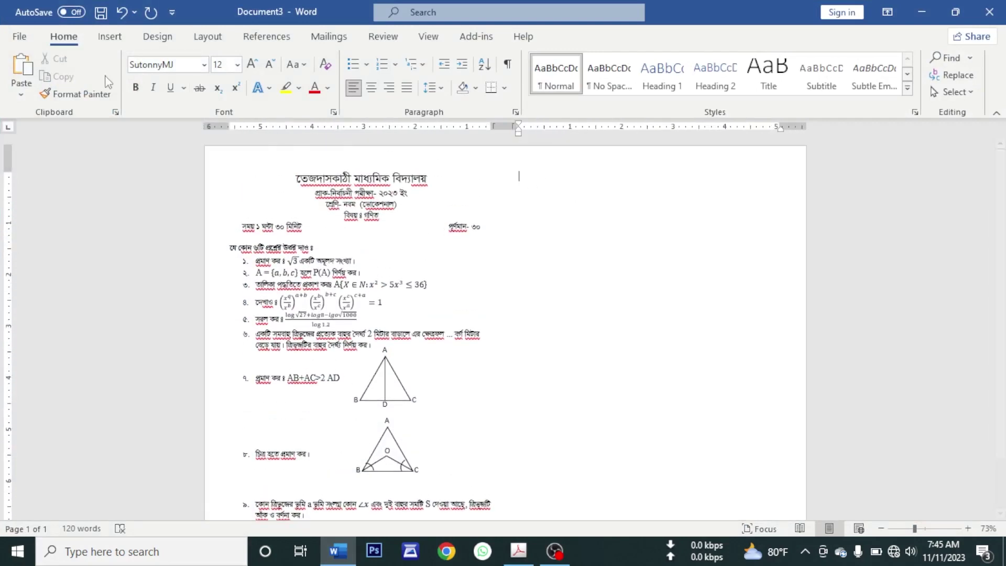
left_click(30, 72)
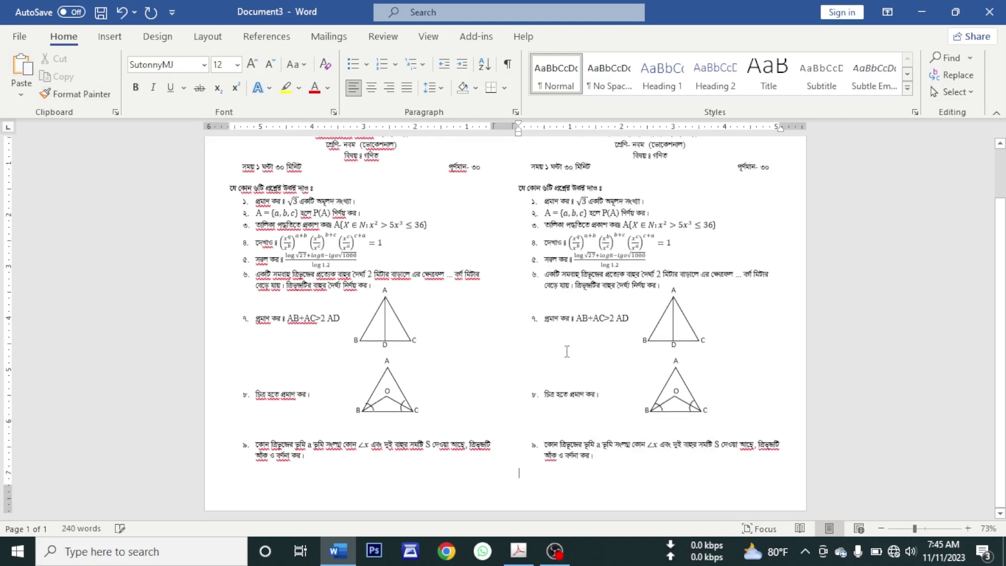
scroll(567, 355, "down", 1, "ctrl")
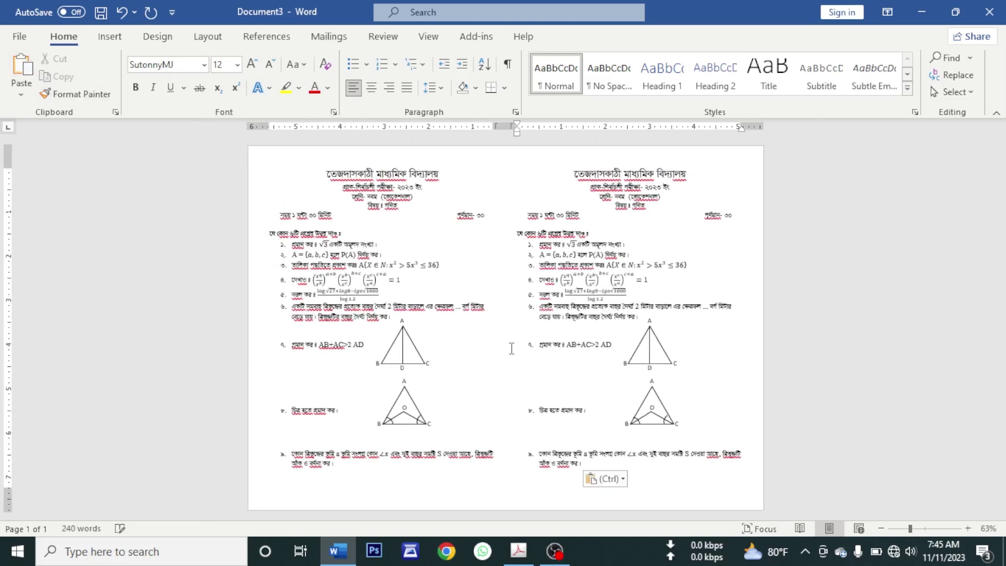
scroll(512, 348, "up", 1, "ctrl")
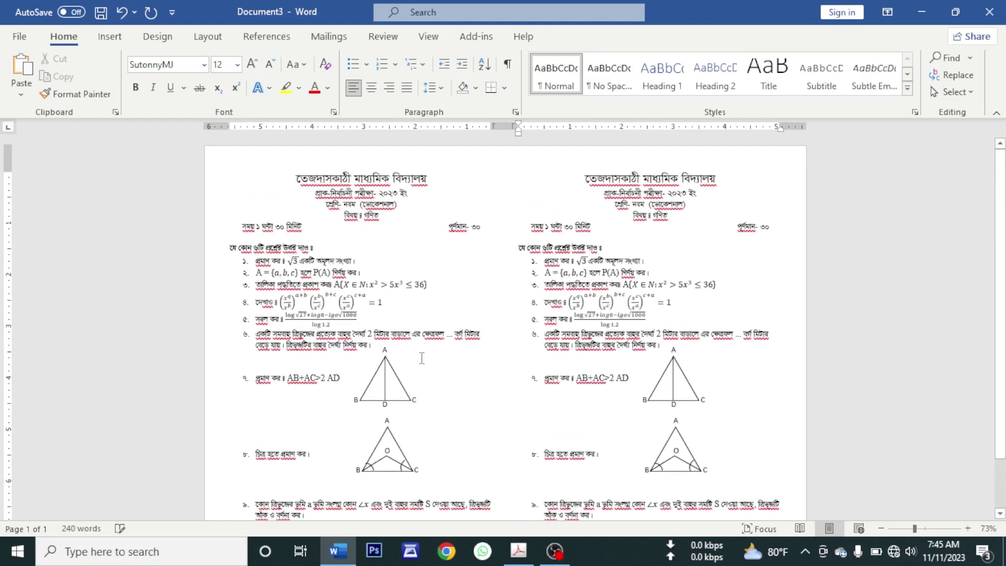
scroll(389, 354, "up", 2, "ctrl")
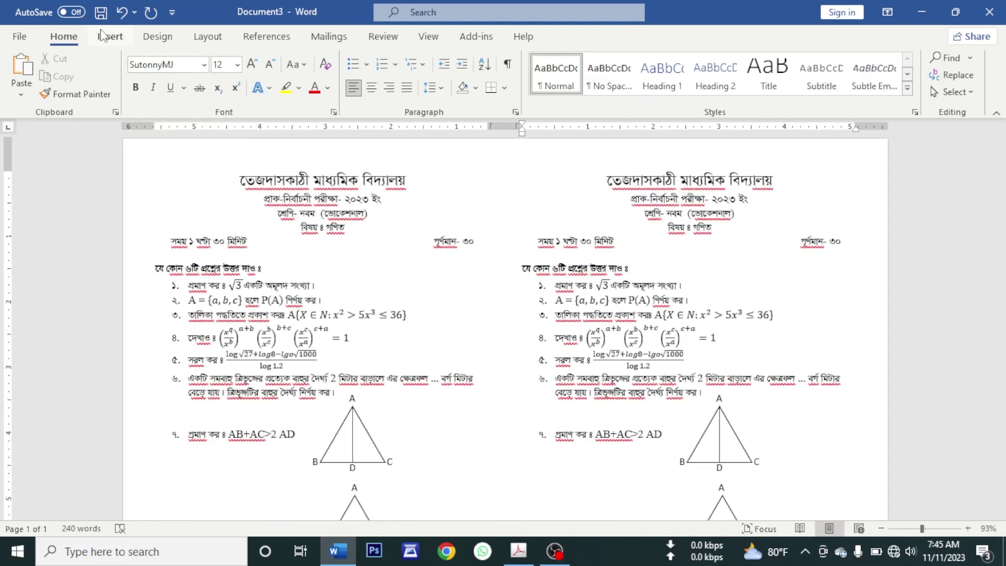
Show the Insert tab and scroll through both side-by-side exam copies to check them.
left_click(103, 35)
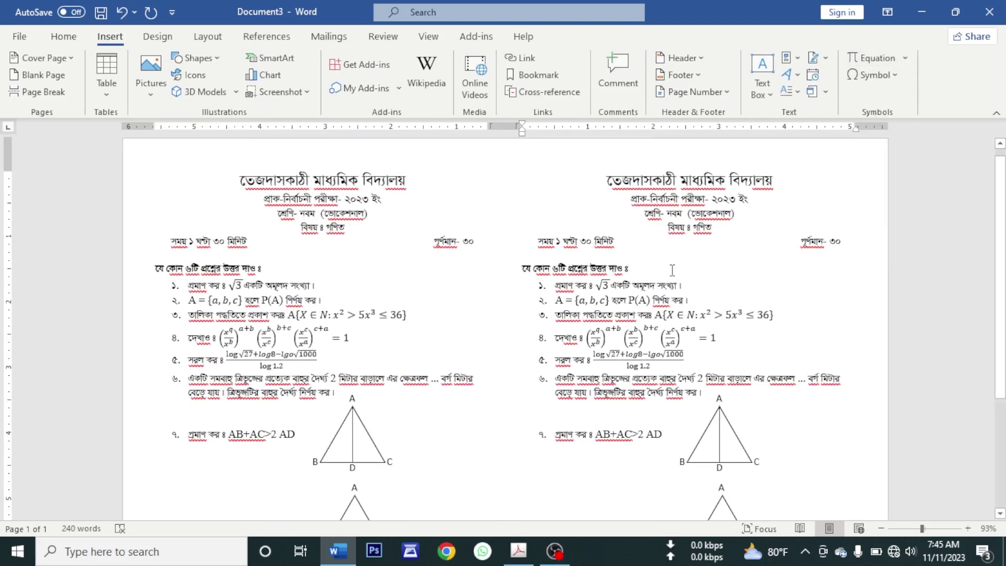
scroll(524, 344, "down", 4)
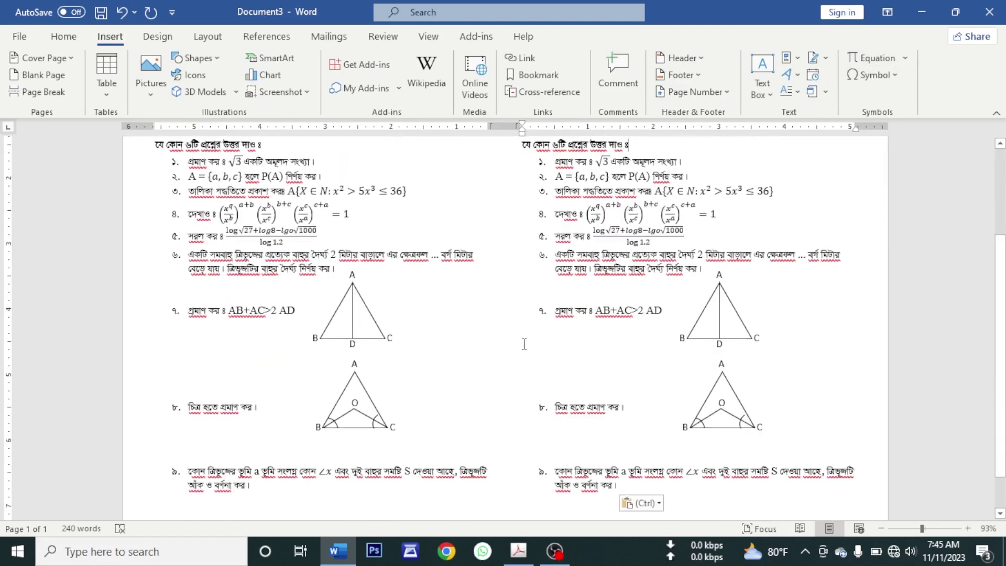
scroll(524, 344, "down", 2)
scroll(379, 349, "up", 6)
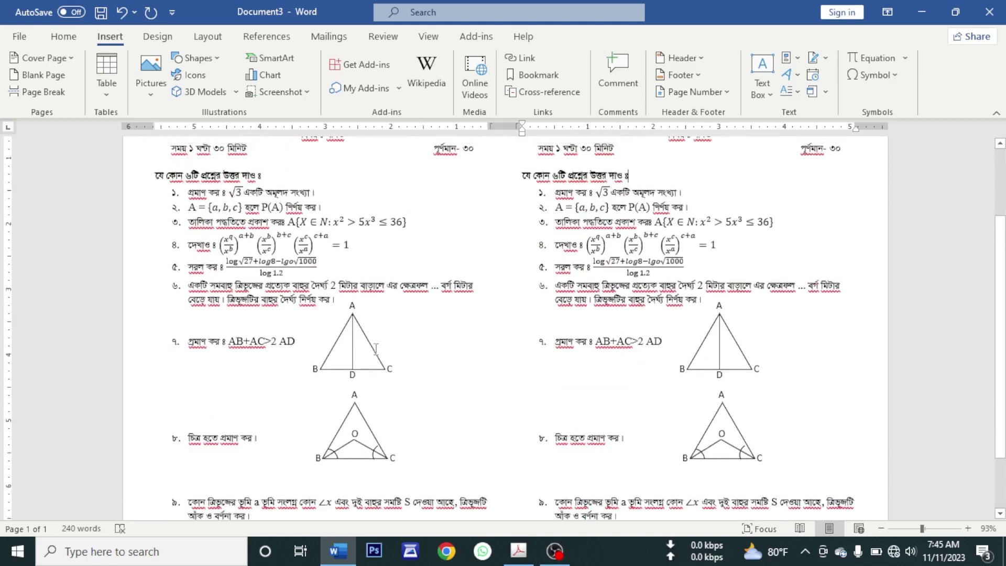
scroll(380, 330, "up", 1, "ctrl")
scroll(381, 330, "down", 1, "ctrl")
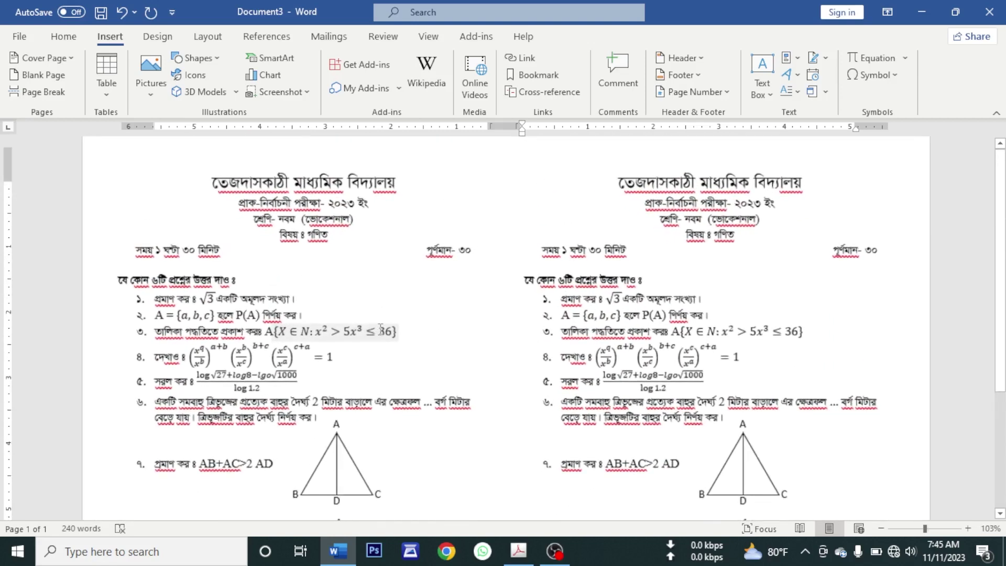
scroll(405, 355, "down", 2, "ctrl")
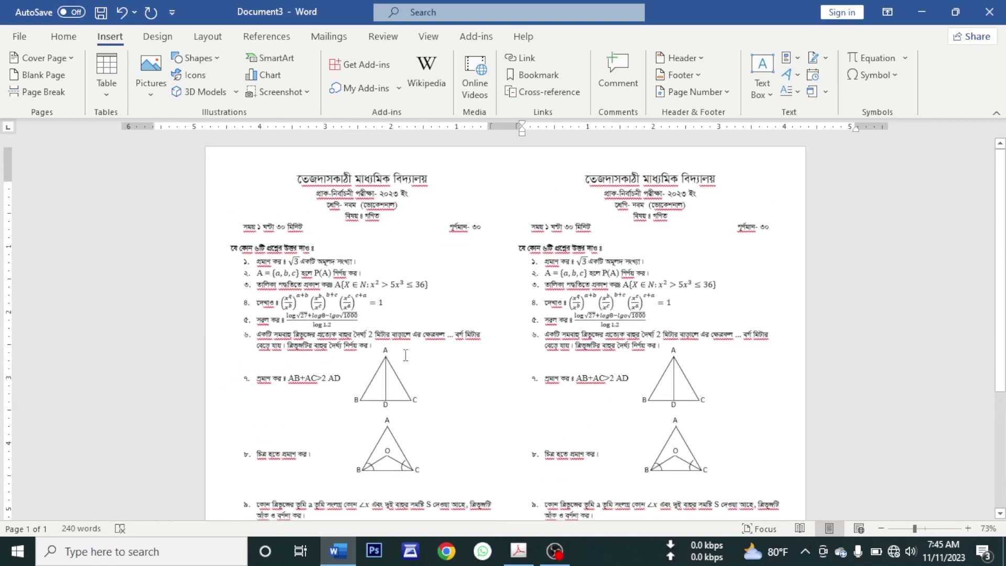
scroll(406, 355, "down", 2)
scroll(405, 356, "down", 1)
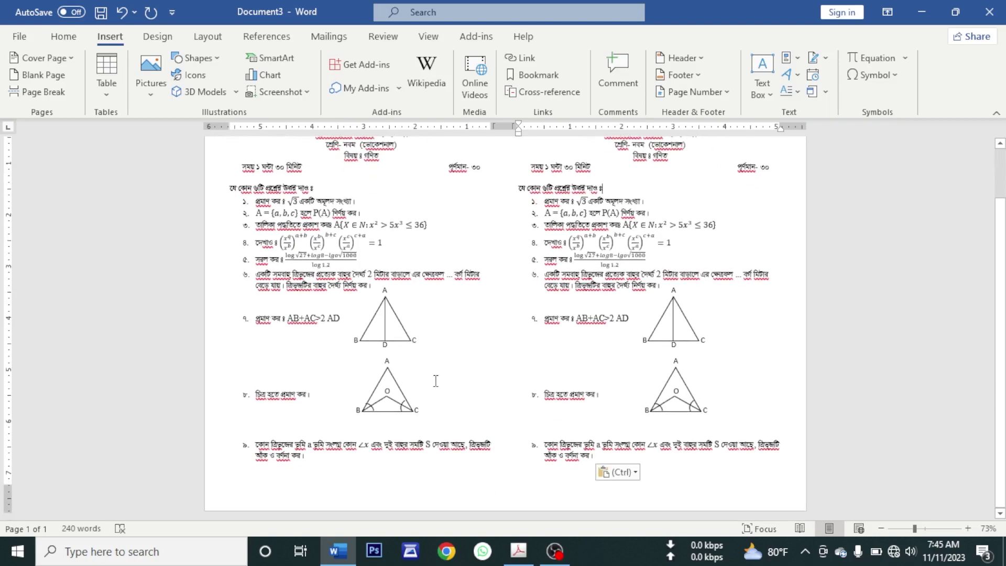
scroll(435, 378, "up", 2, "ctrl")
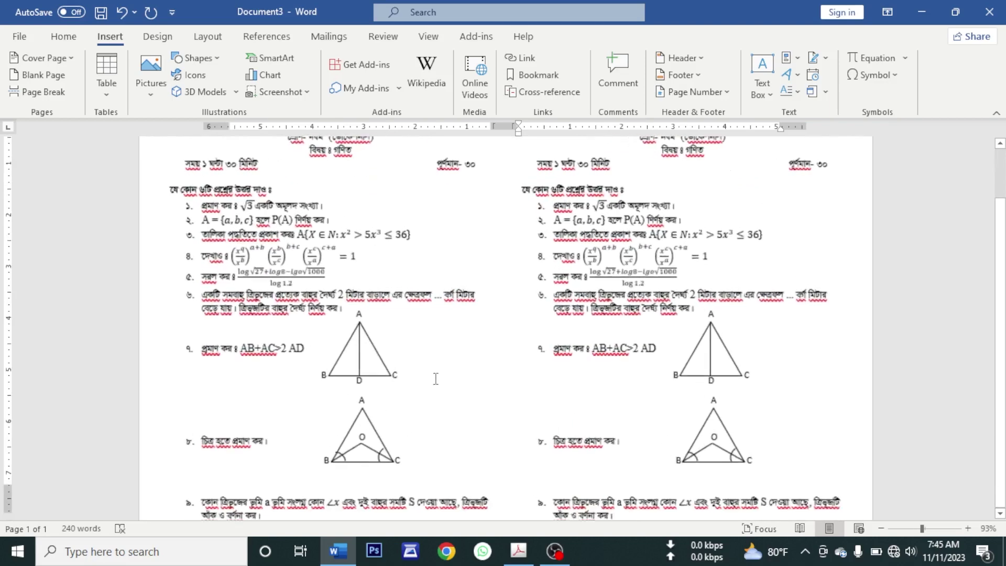
scroll(428, 362, "up", 3)
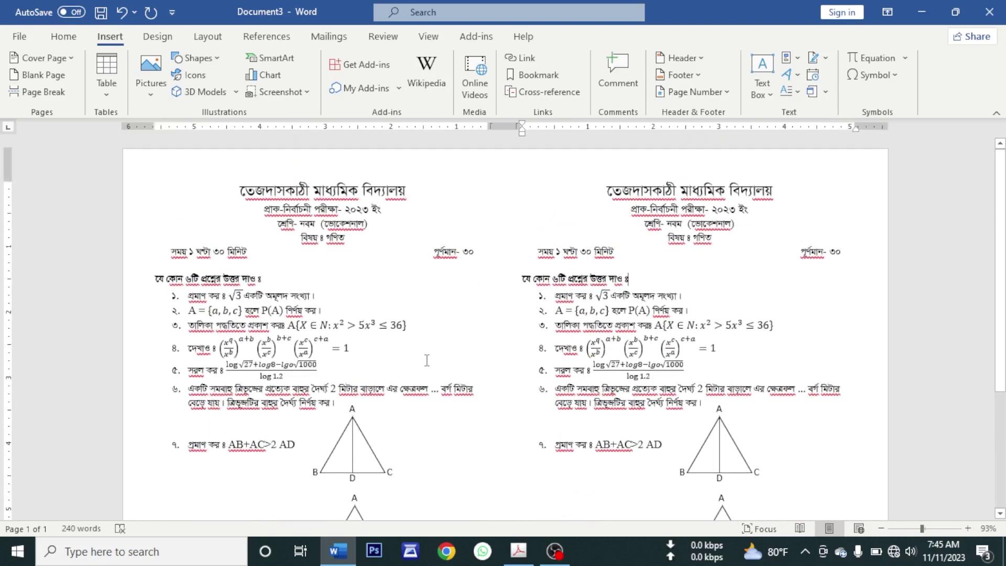